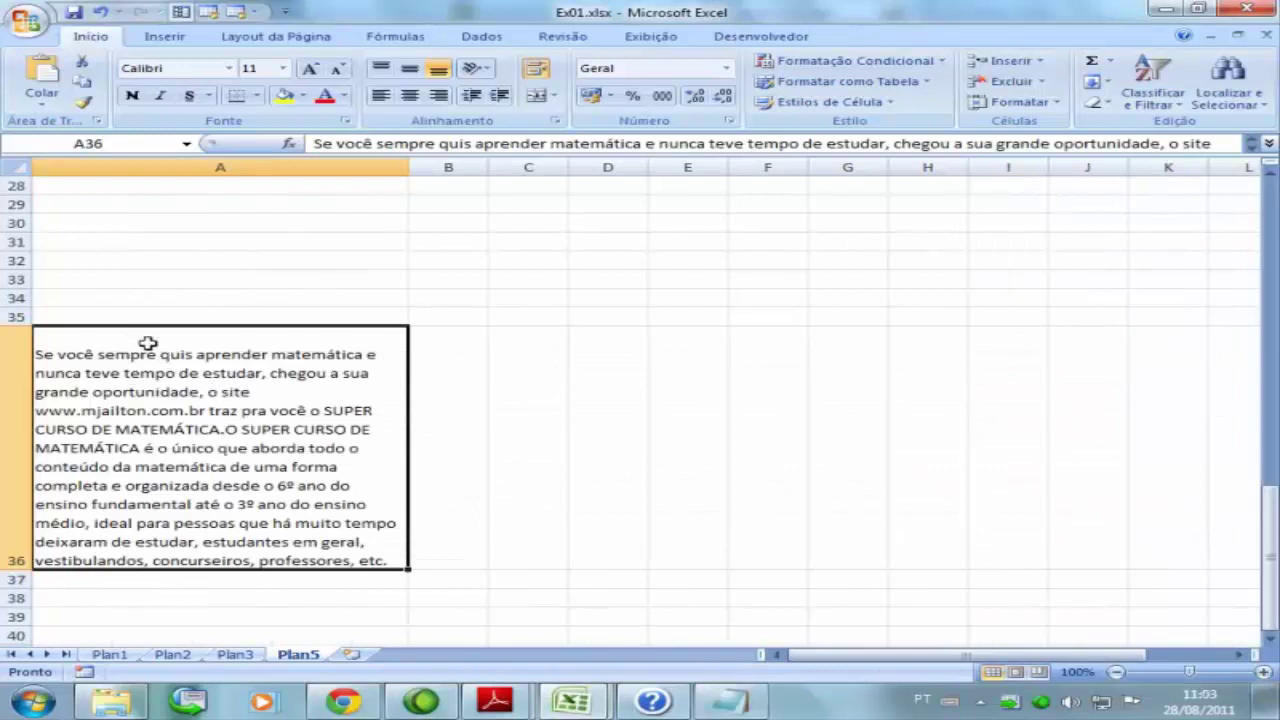
double_click(148, 343)
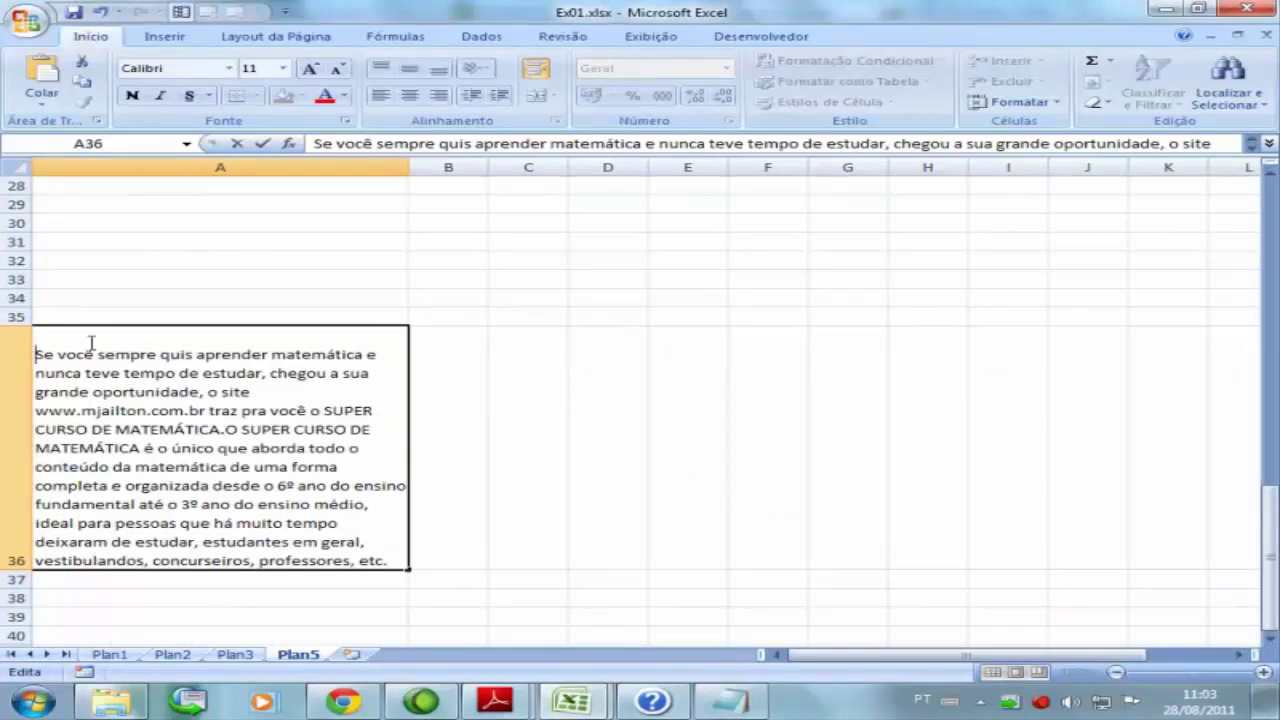
left_click(213, 258)
left_click(155, 362)
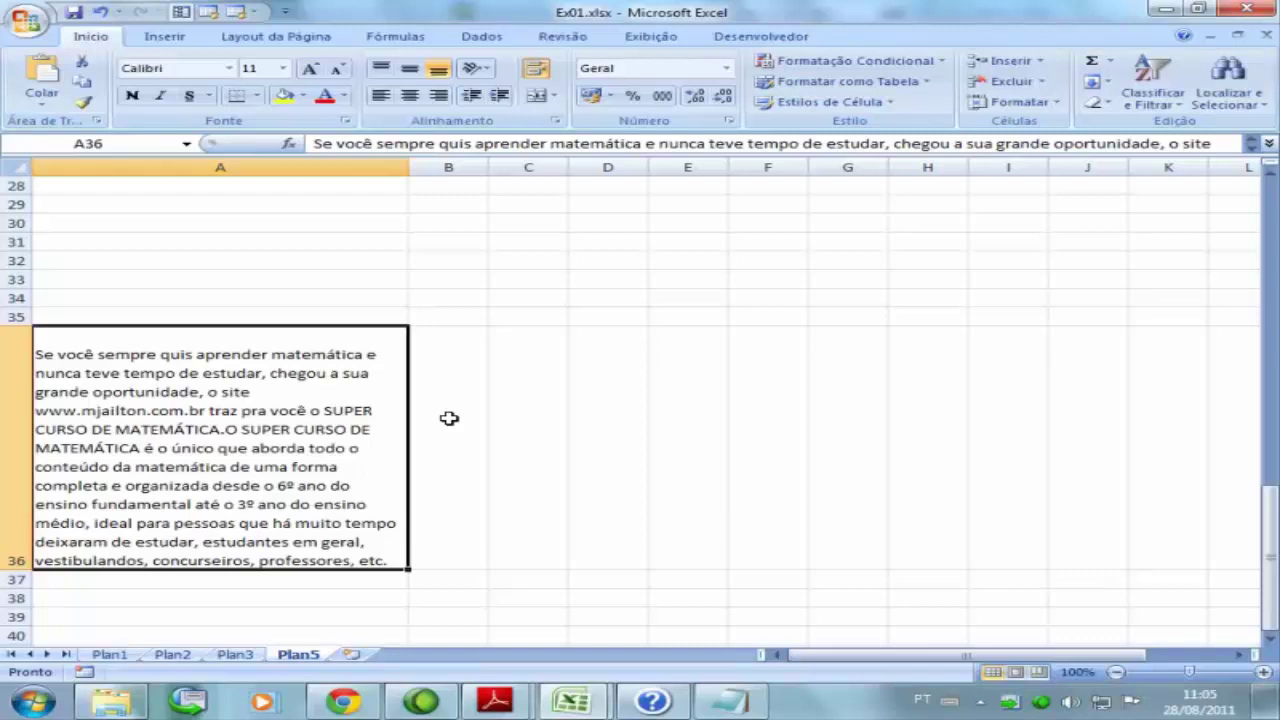
Enter the letter "A" in cell A2 and the header "Letra a ser contada" above it in A1.
scroll(340, 310, "up", 9)
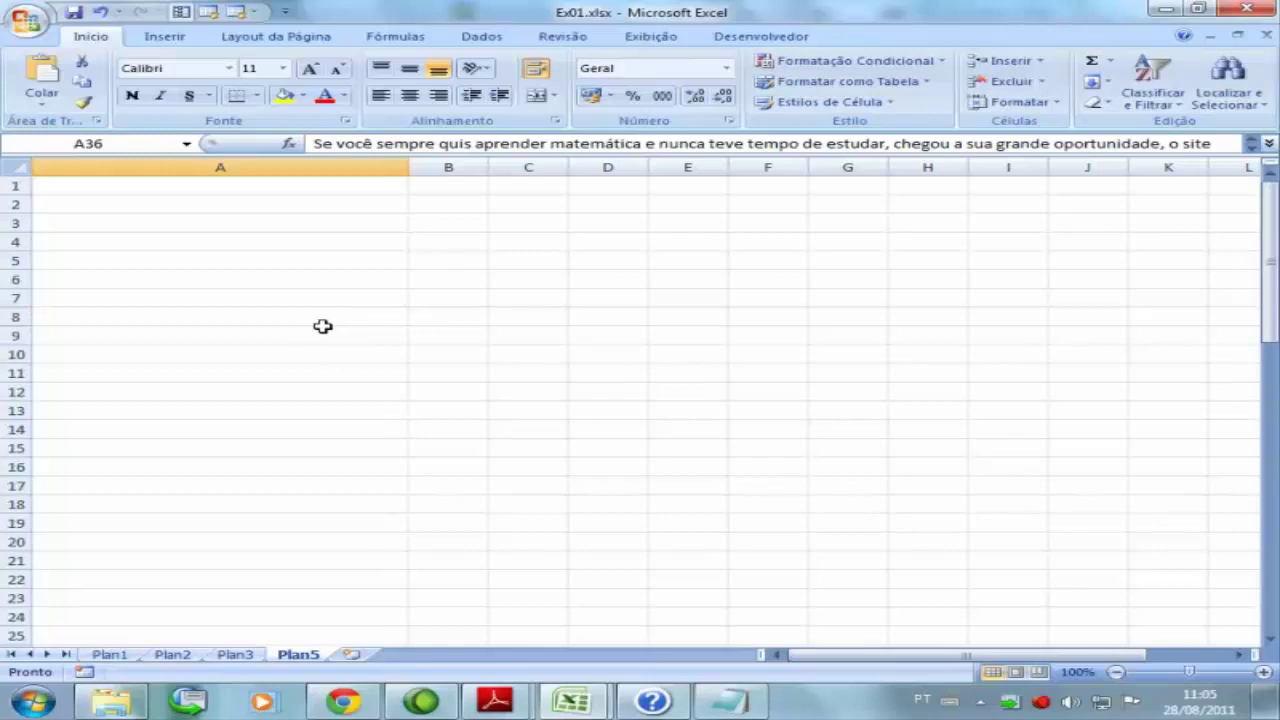
scroll(400, 420, "down", 10)
scroll(386, 409, "up", 10)
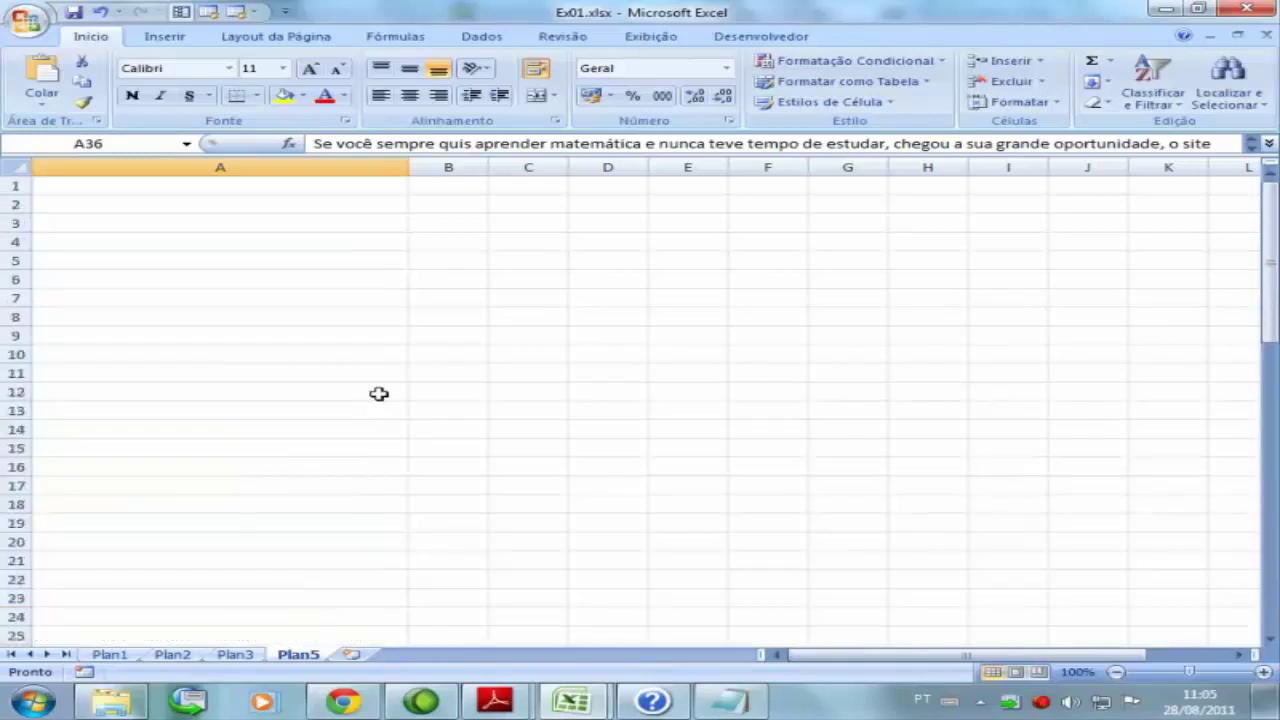
left_click(142, 204)
type("A")
key("Tab")
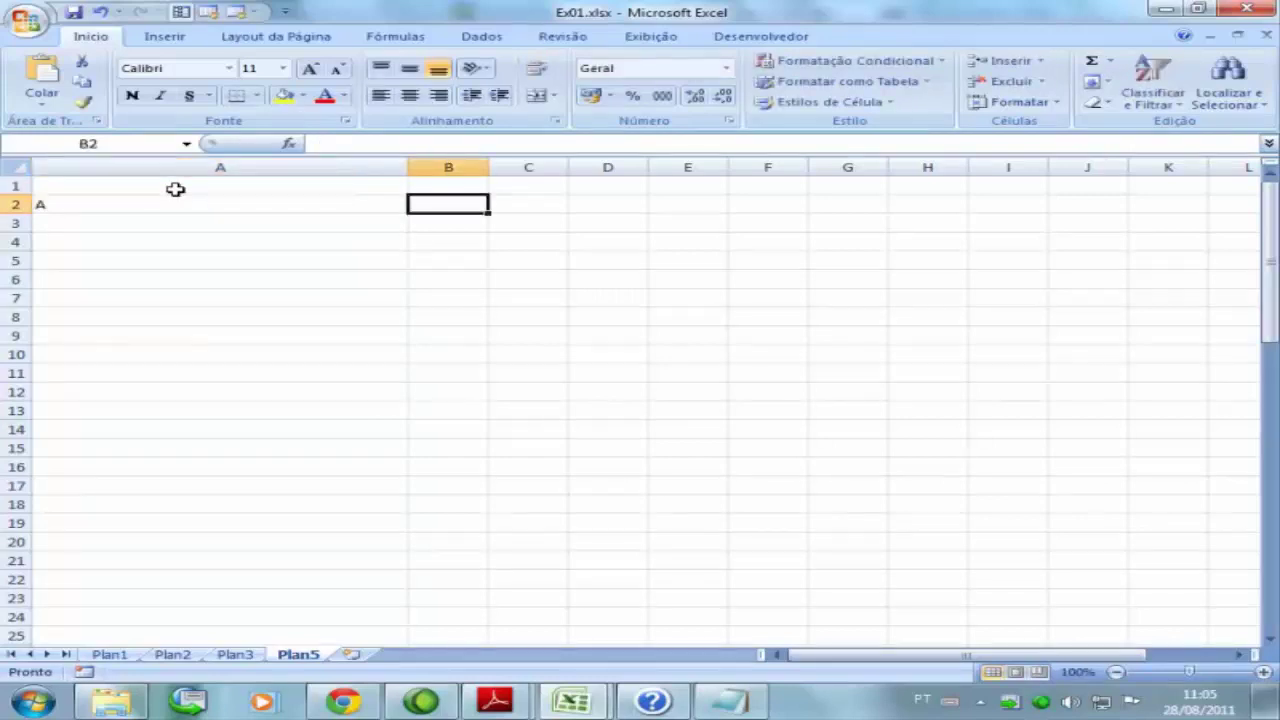
left_click(246, 184)
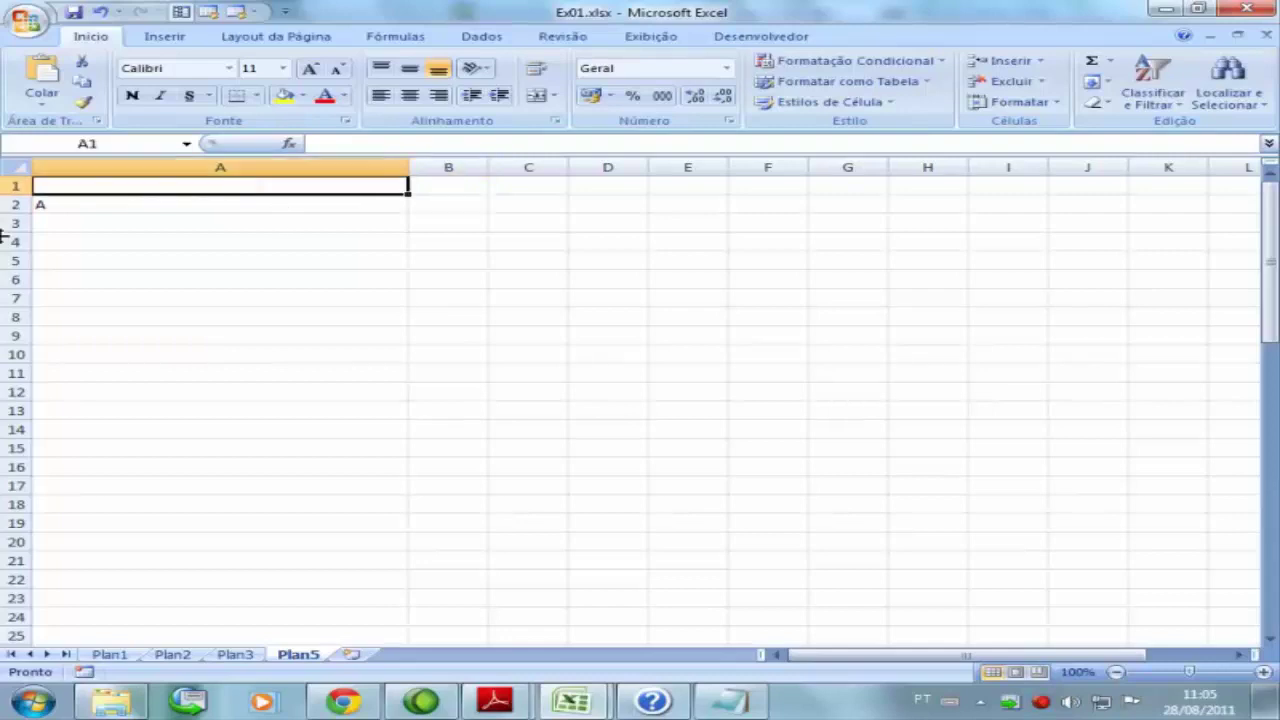
type("Letra a se")
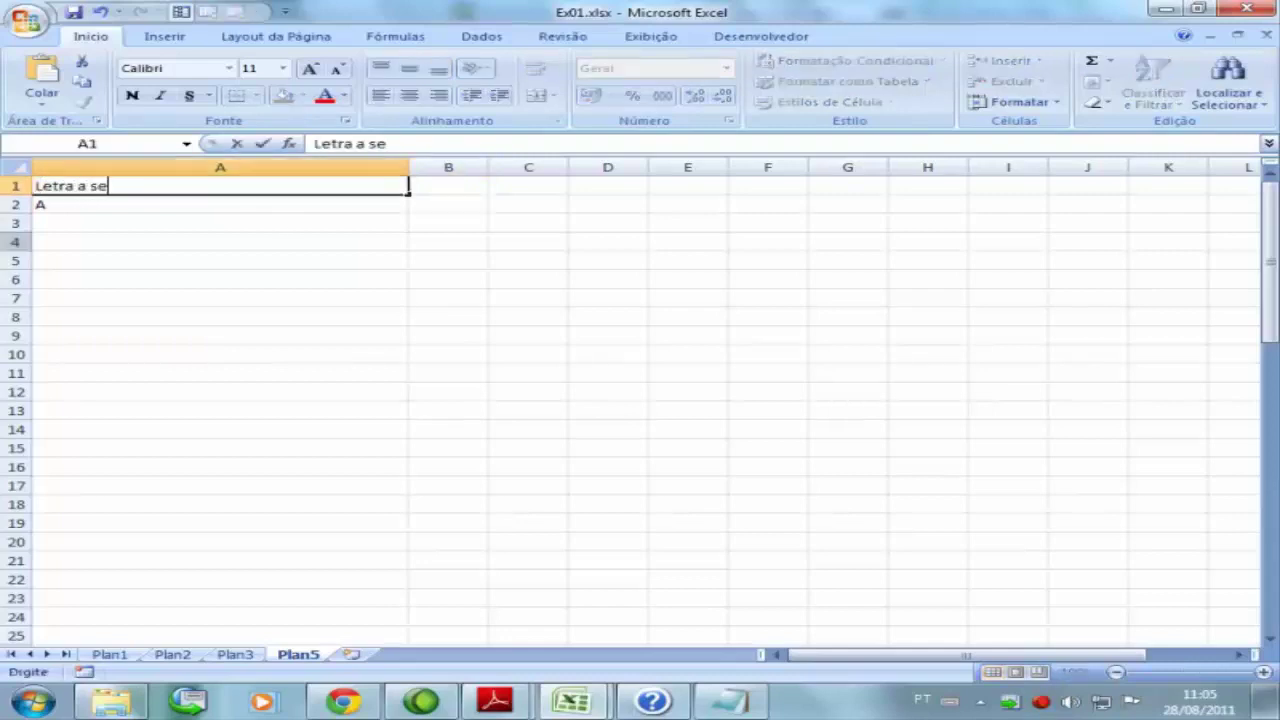
type("r contada")
key("Return")
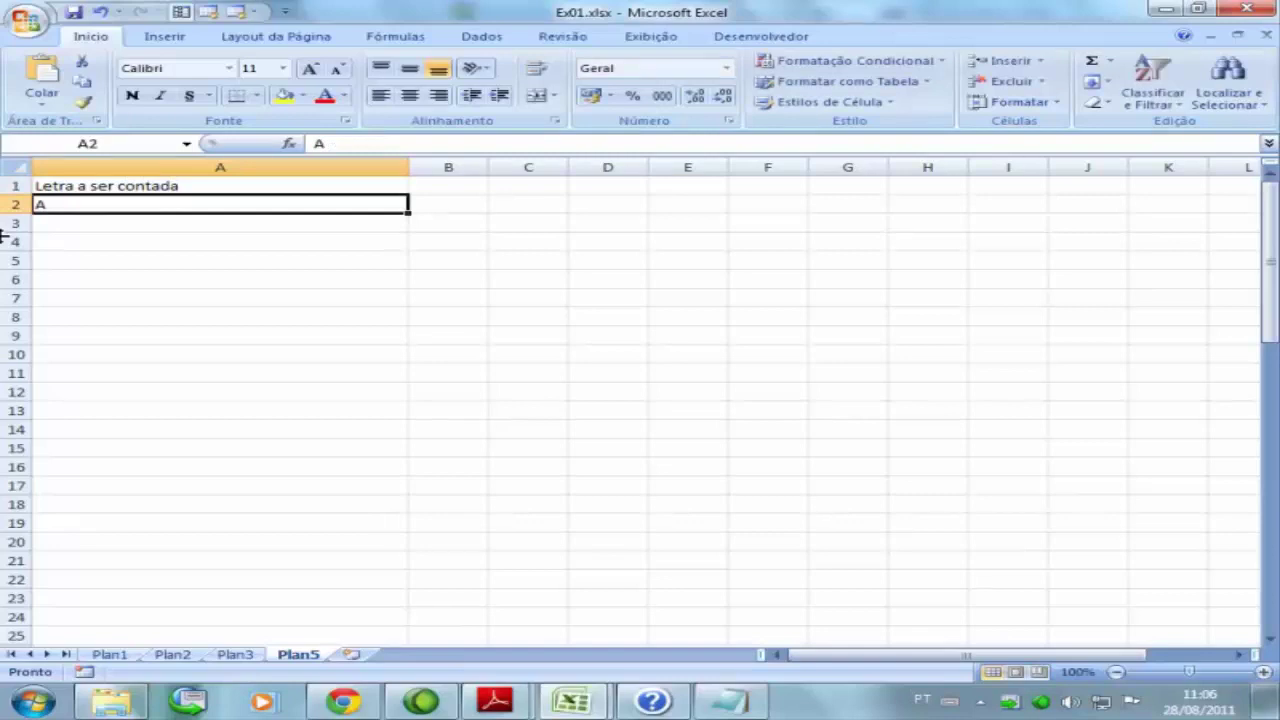
Add the column header "Contagem" in cell B1.
key("Up")
key("Right")
type("F")
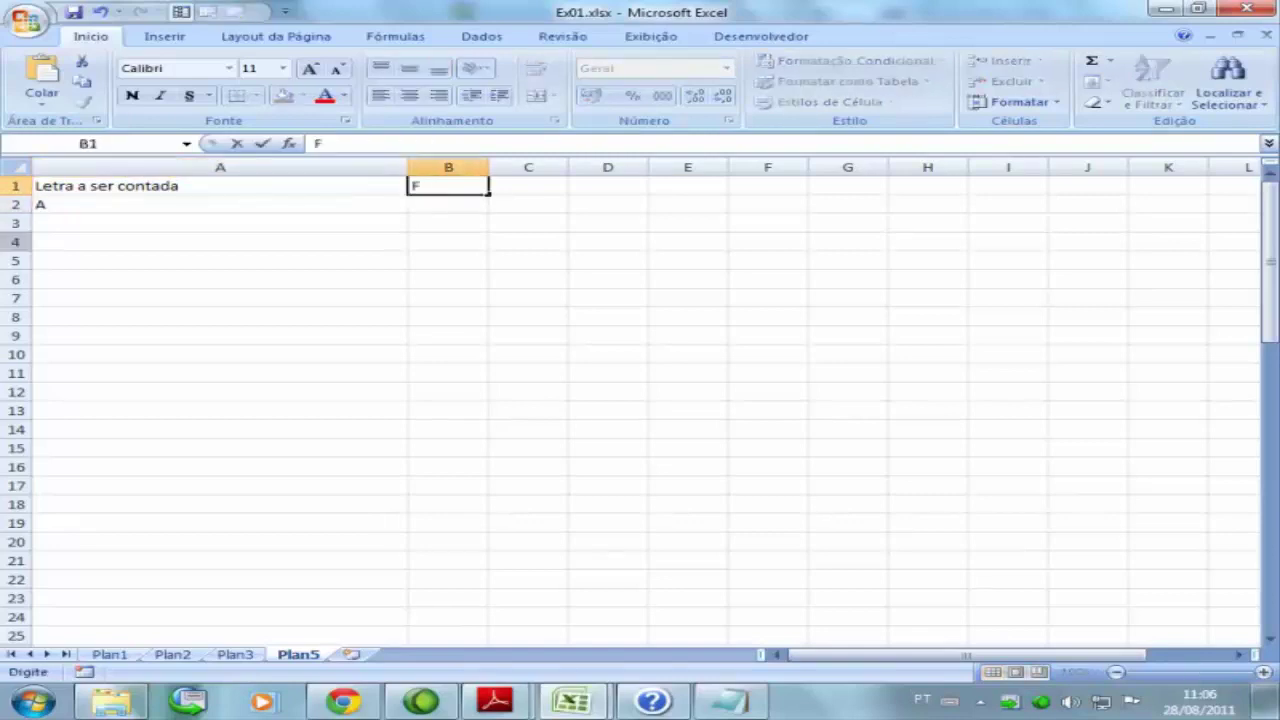
key("BackSpace")
type("Contagem")
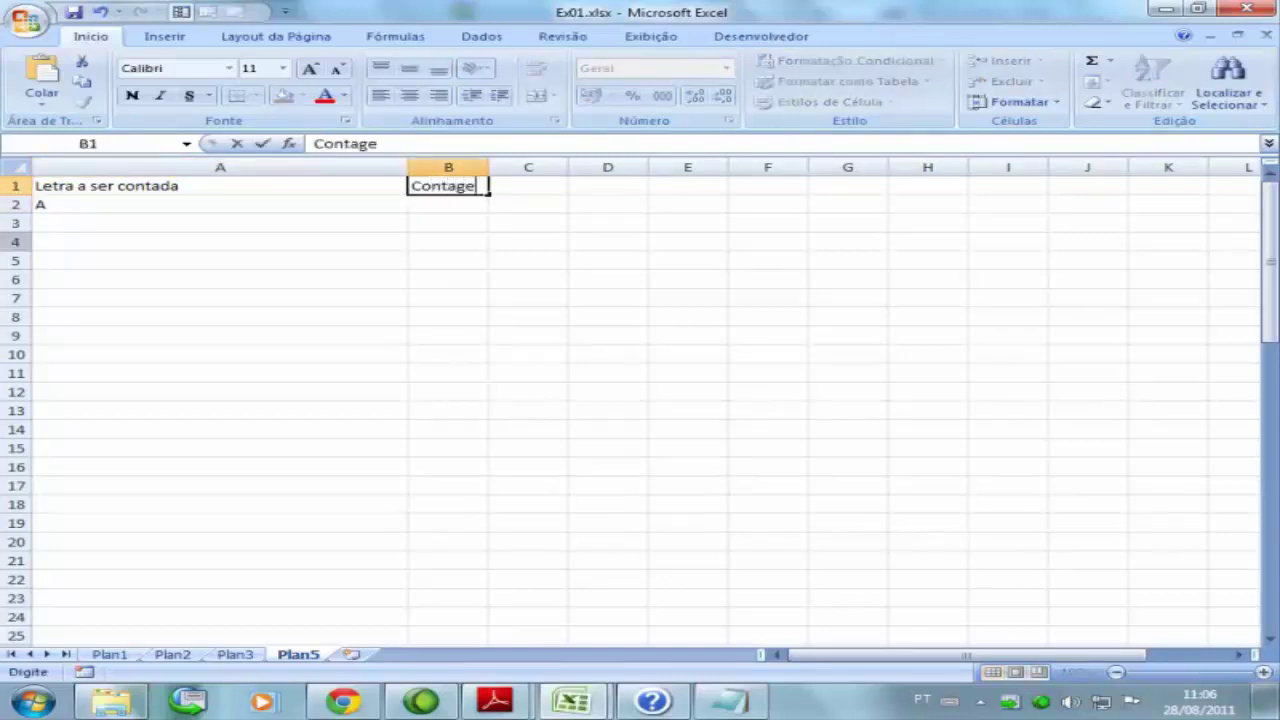
key("Return")
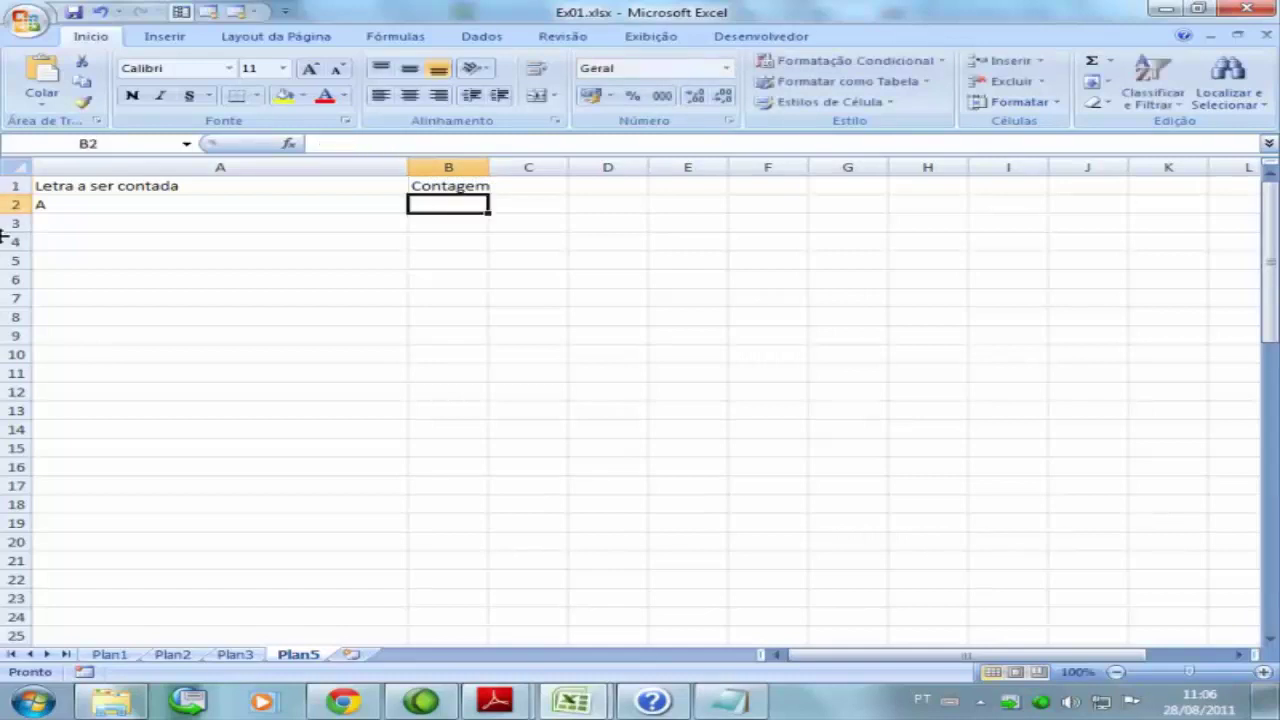
Add the column header "porcentagem" in cell C1.
key("Up")
key("Right")
type("porce")
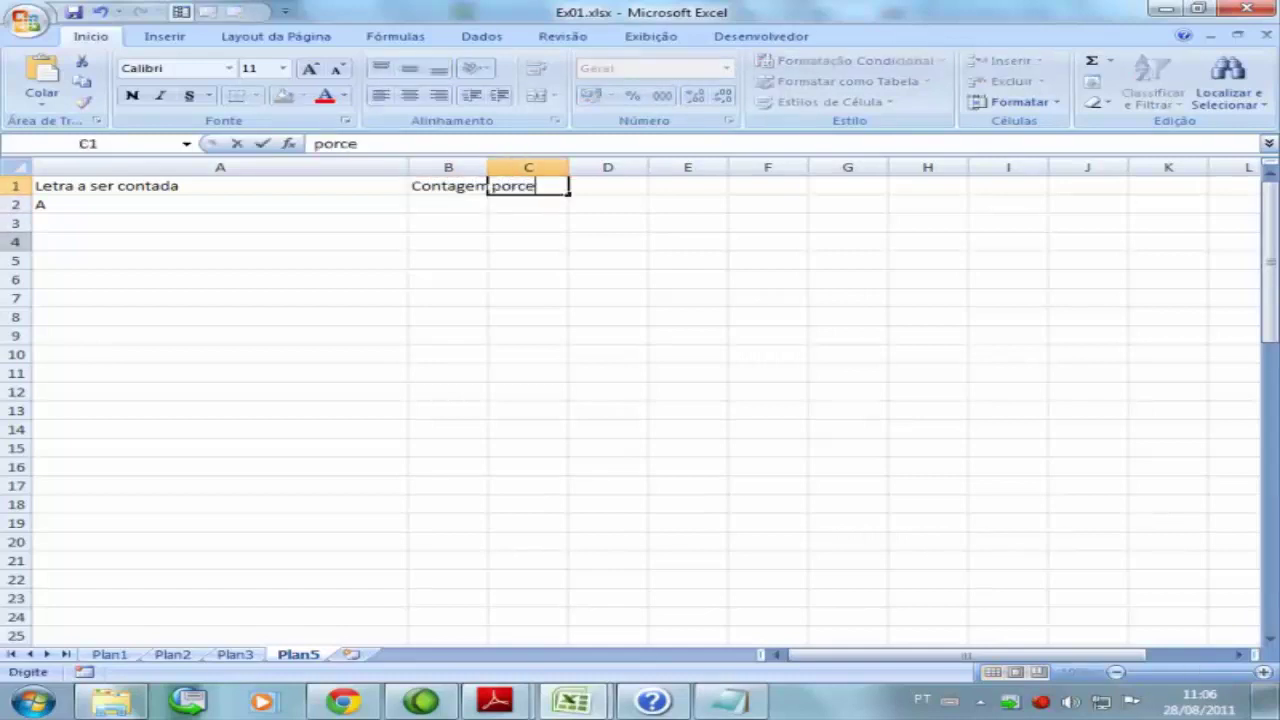
type("ntagem")
key("Return")
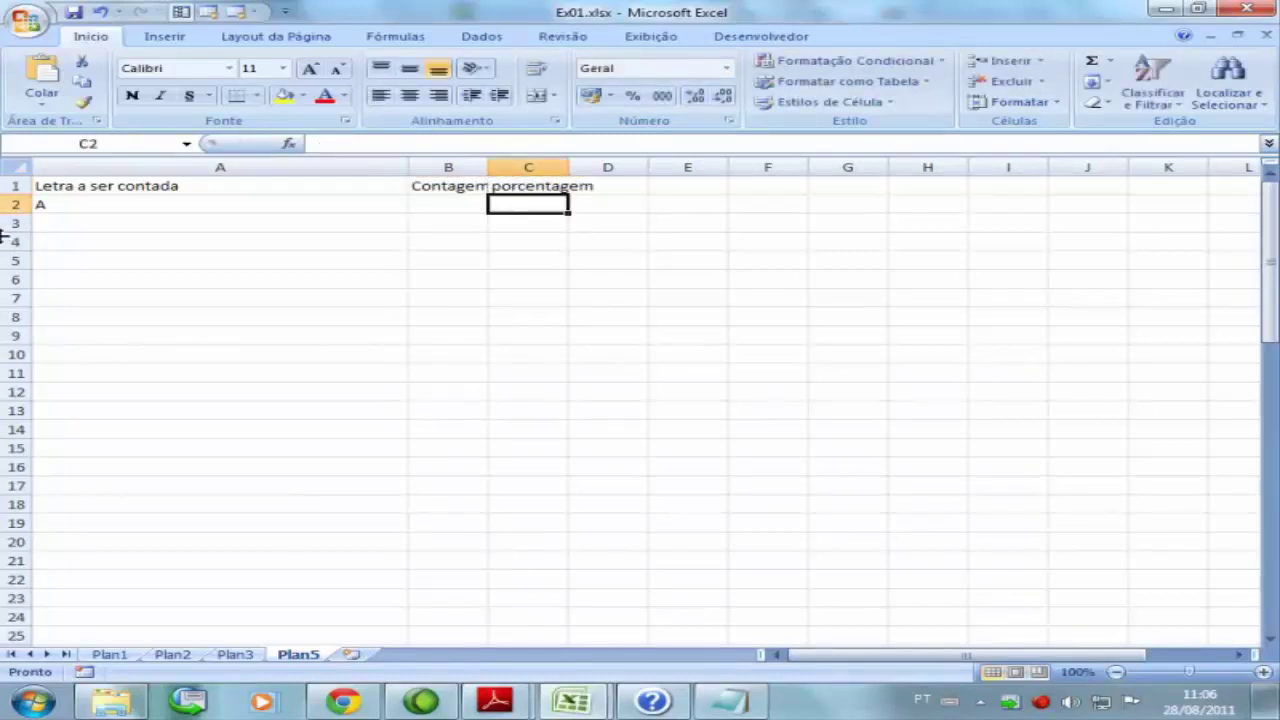
Widen columns C and B so that each header fits inside its own column.
left_click_drag(568, 167, 609, 167)
left_click_drag(489, 167, 506, 167)
left_click(254, 204)
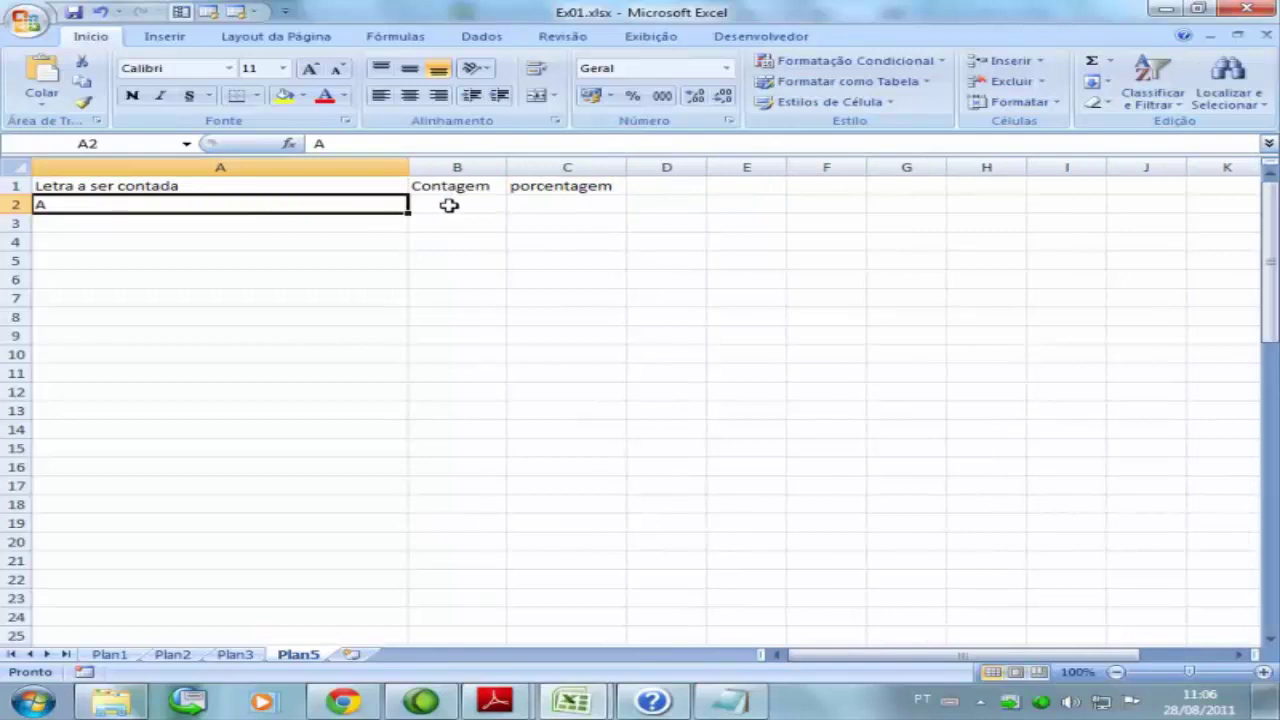
left_click(449, 204)
left_click(382, 143)
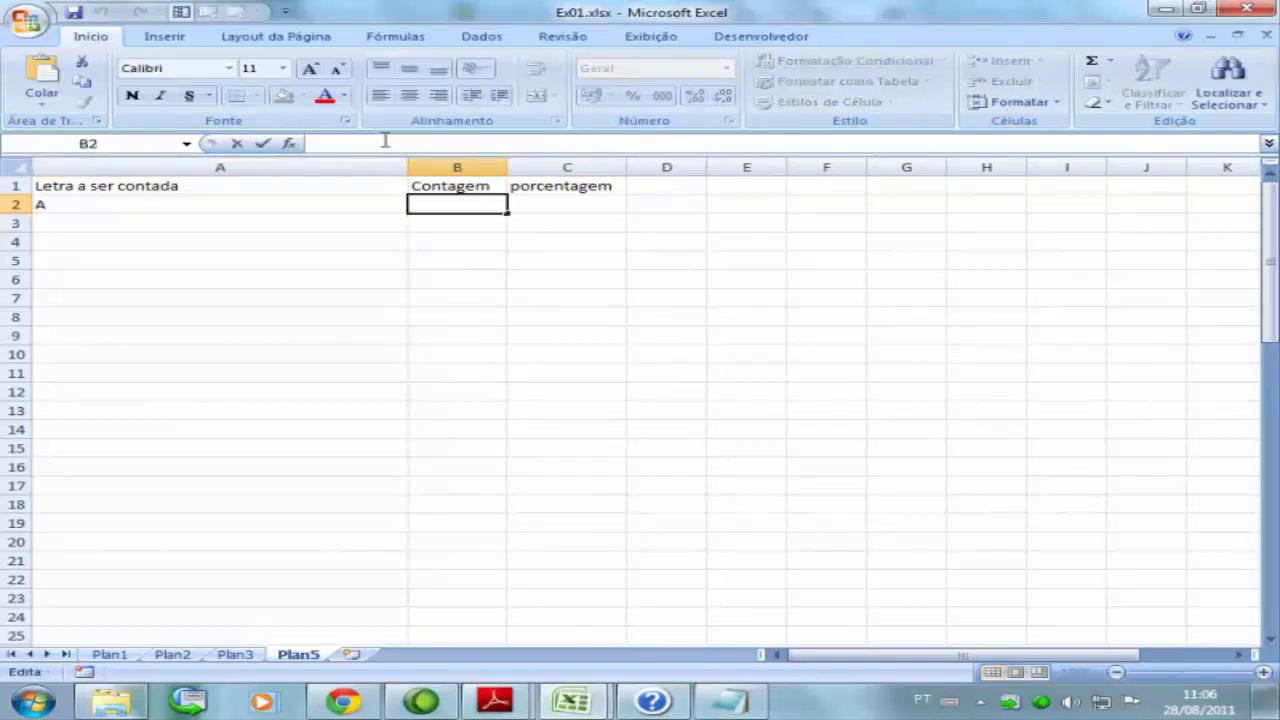
type("=")
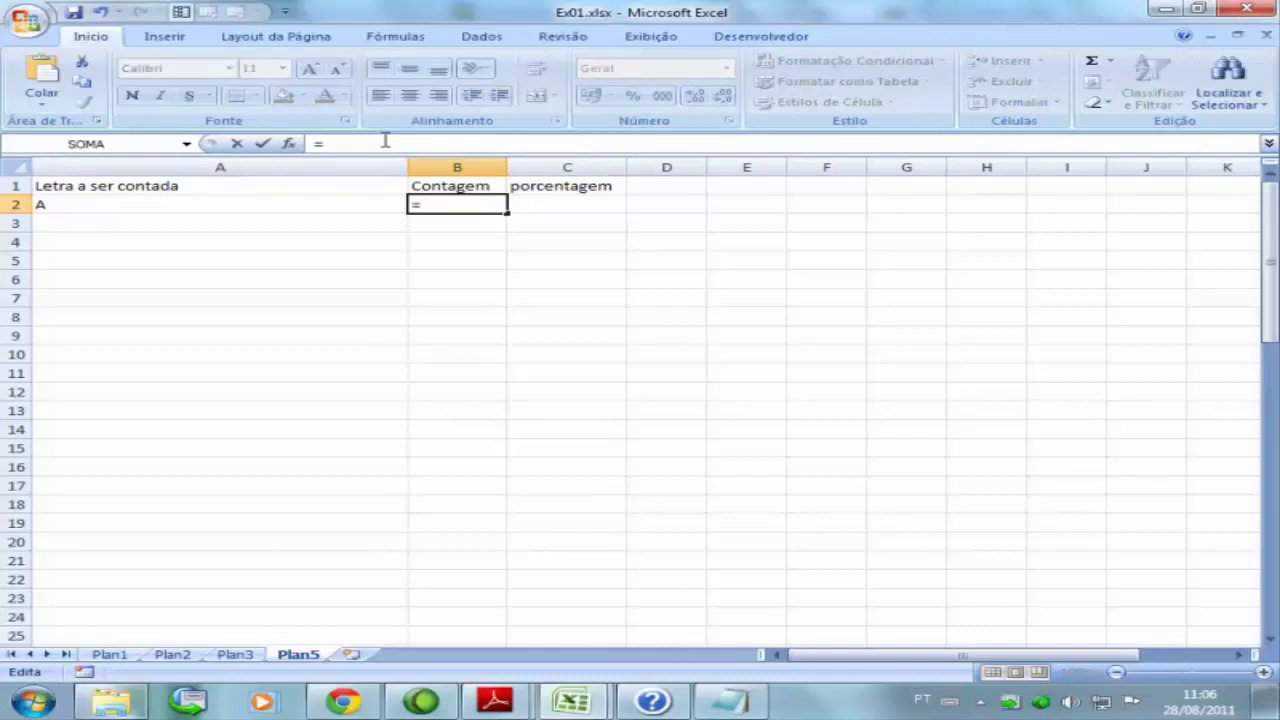
type("mu")
key("Escape")
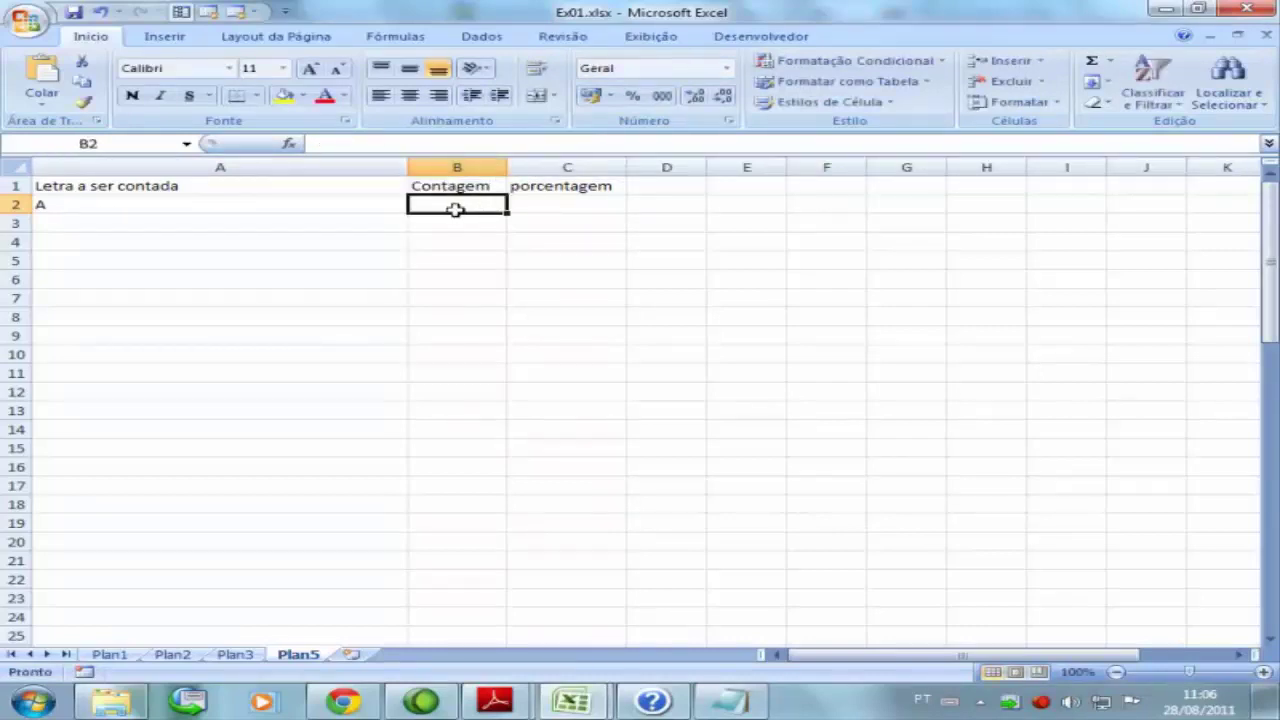
Begin a character-count formula in cell B2 with the NÚM.CARACT function and its opening parenthesis.
type("=nu")
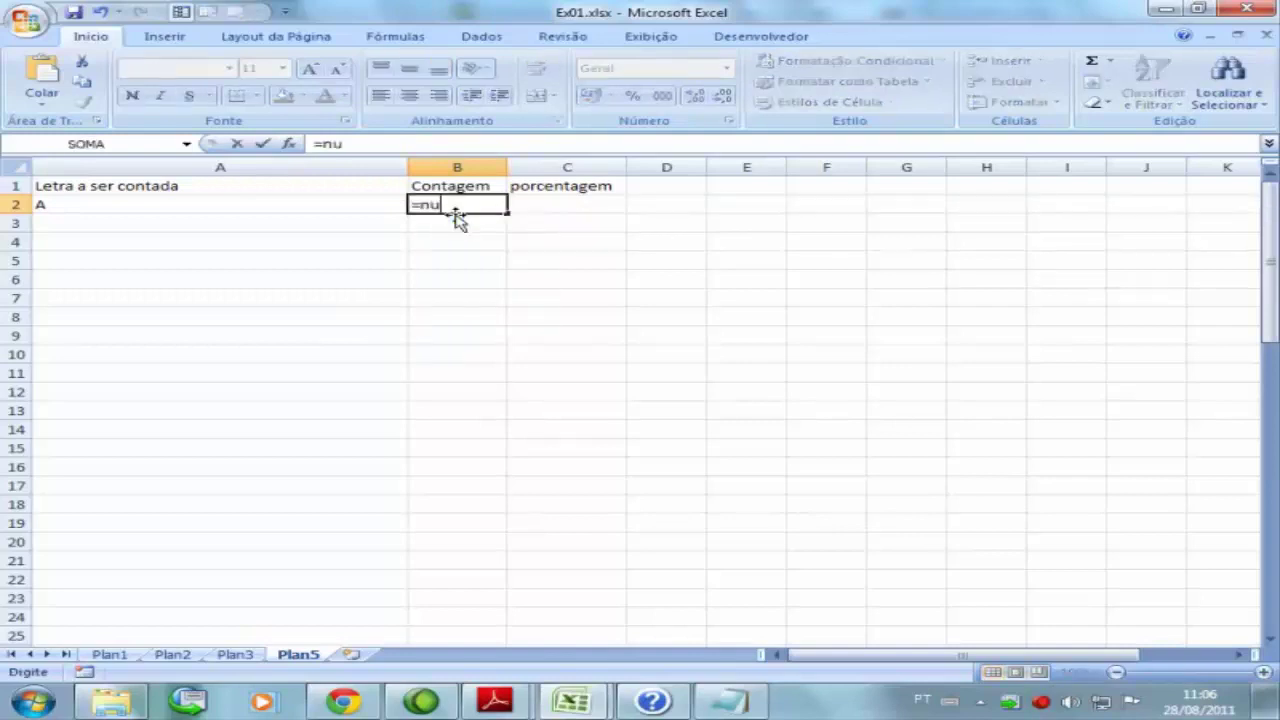
key("BackSpace")
type("ú")
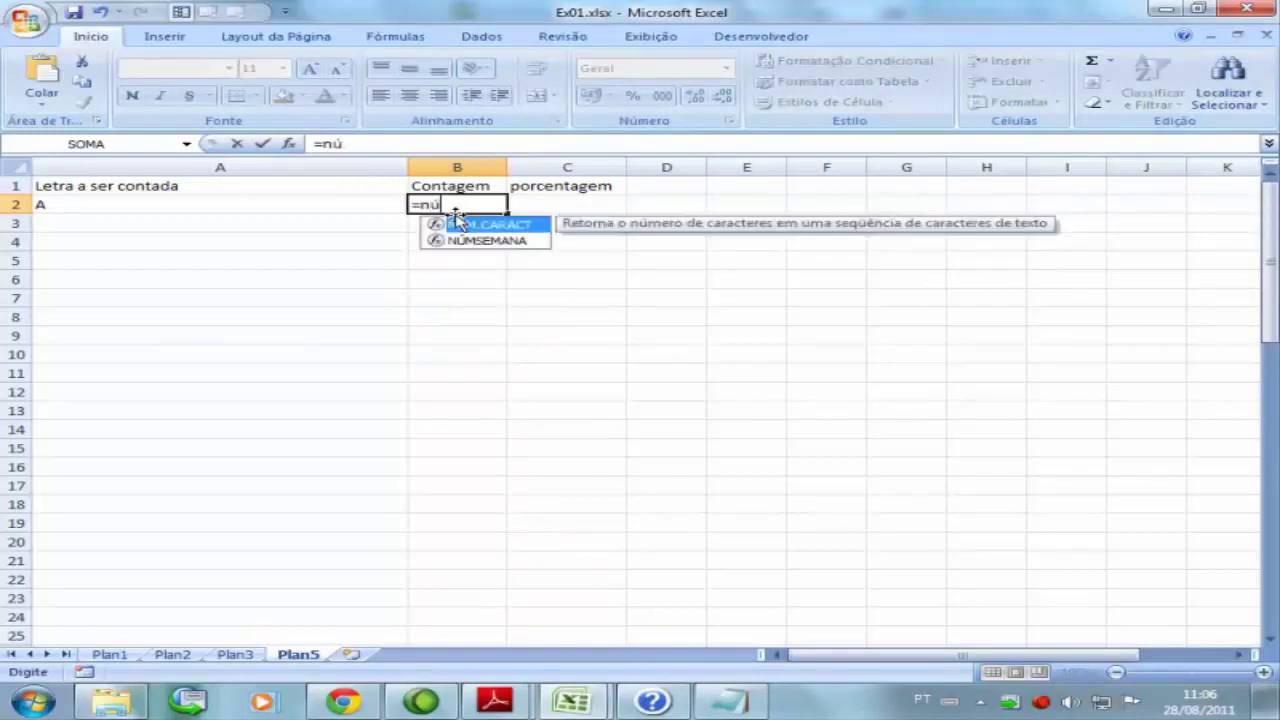
type("m.caract")
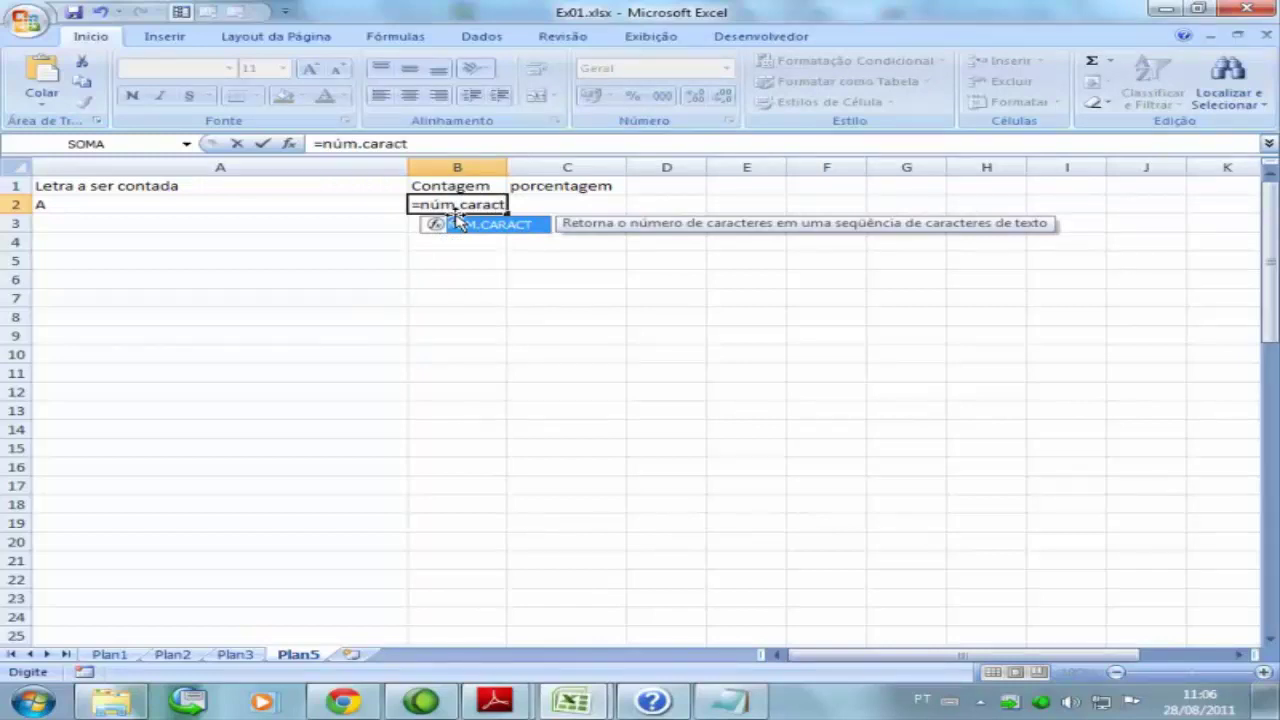
type("(")
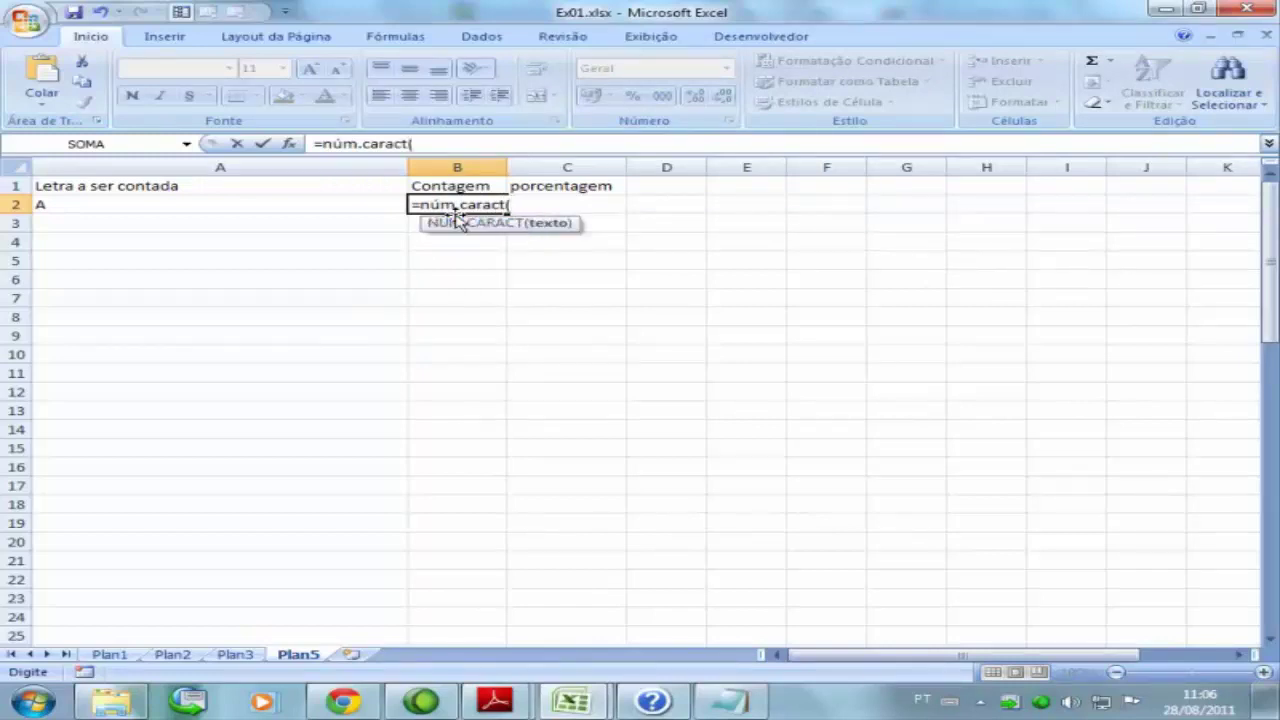
key("Down")
key("Down")
key("Down")
key("Down")
key("Left")
key("Down")
key("Down")
key("Down")
key("Down")
key("Down")
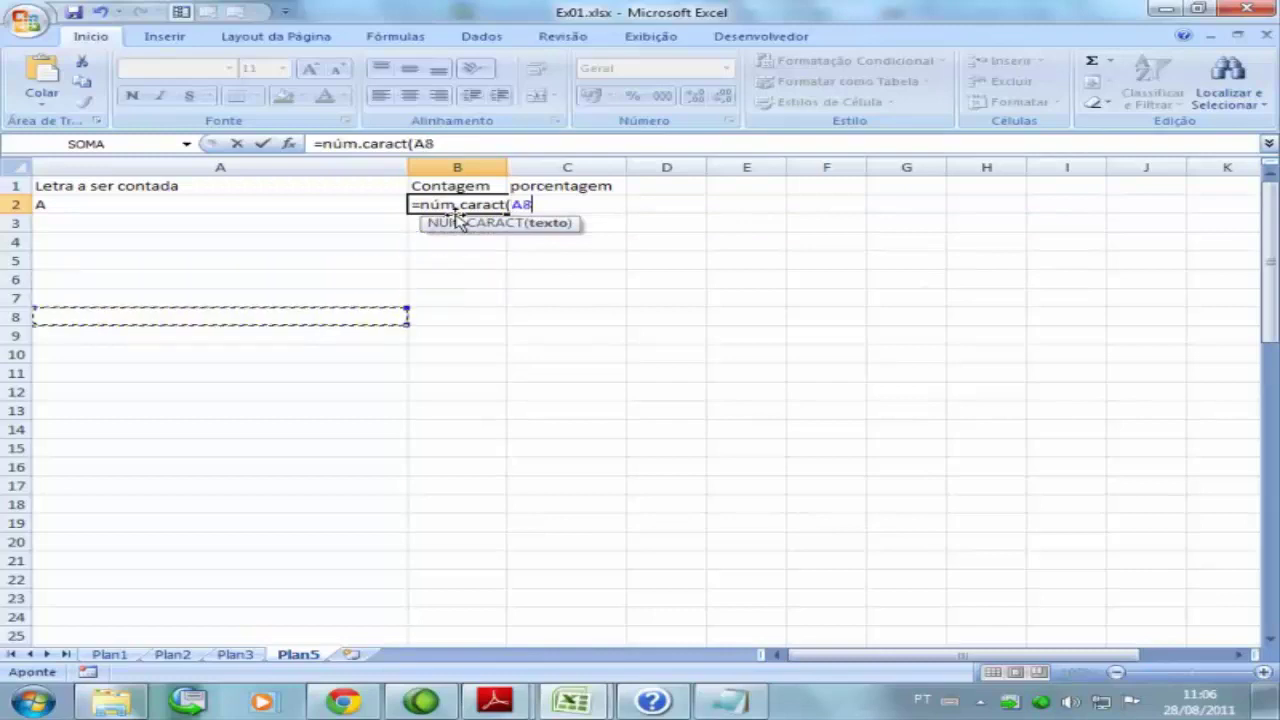
key("Down")
key("Down")
key("Down")
key("Down")
key("Down")
key("Down")
key("Down")
key("Down")
key("Down")
key("Down")
key("Down")
key("Down")
key("Down")
key("Down")
key("Down")
key("Down")
key("Down")
key("Down")
key("Down")
key("Down")
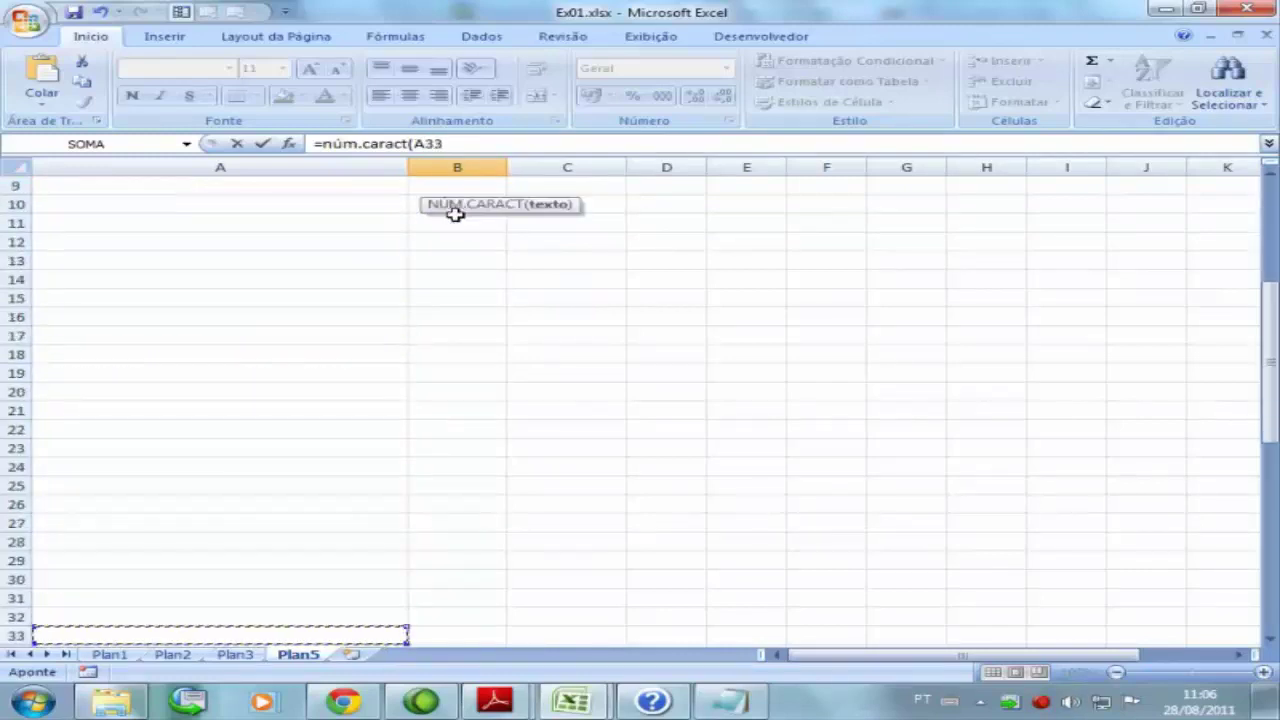
key("Down")
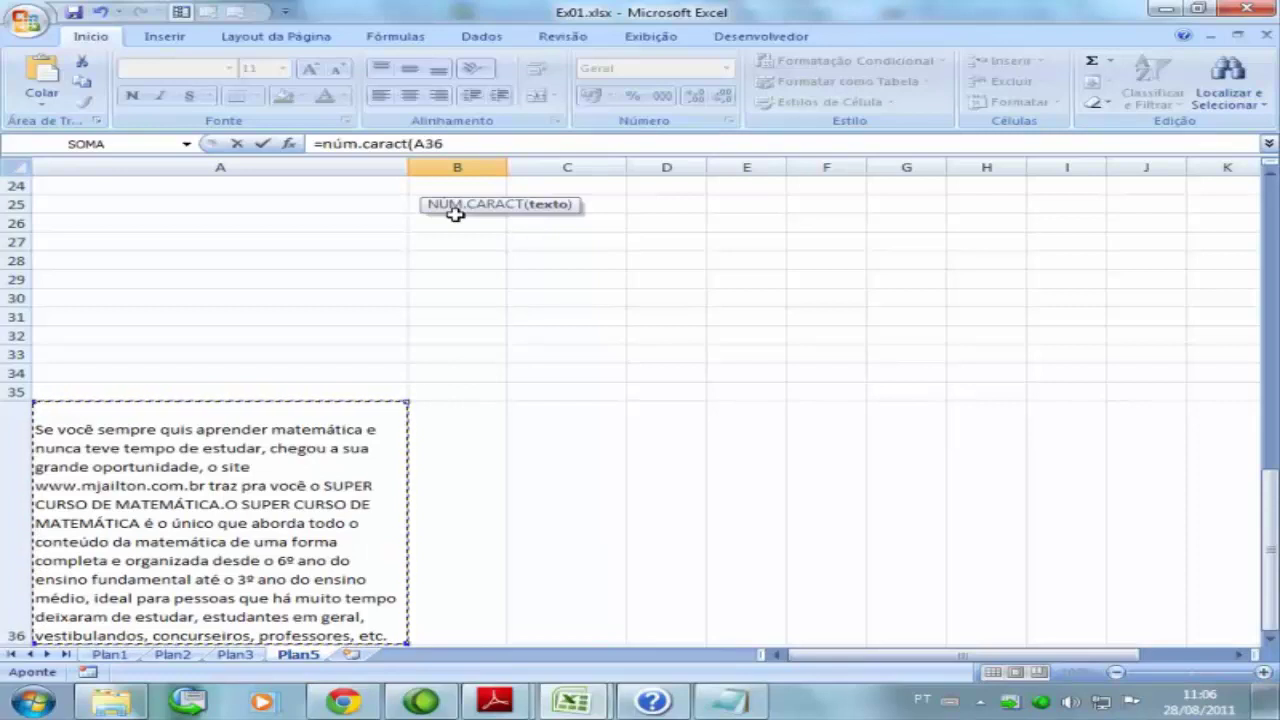
type(";")
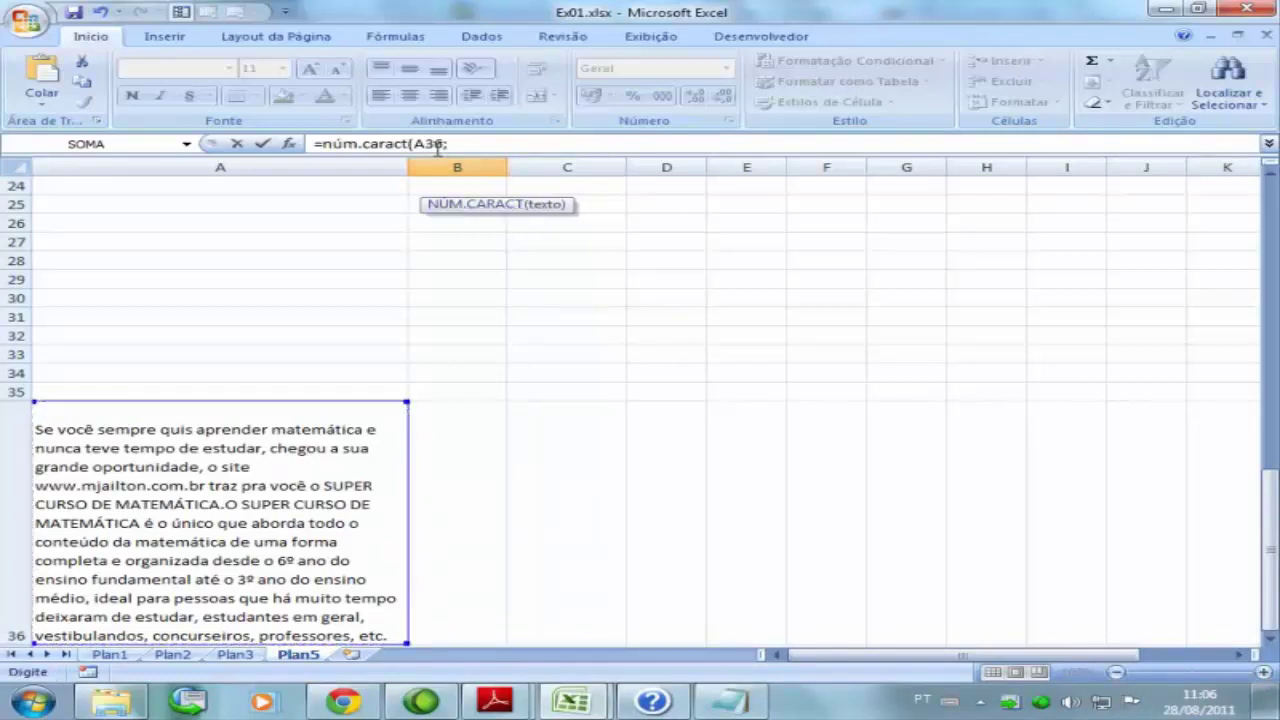
type("d")
key("Escape")
left_click_drag(1268, 505, 1268, 185)
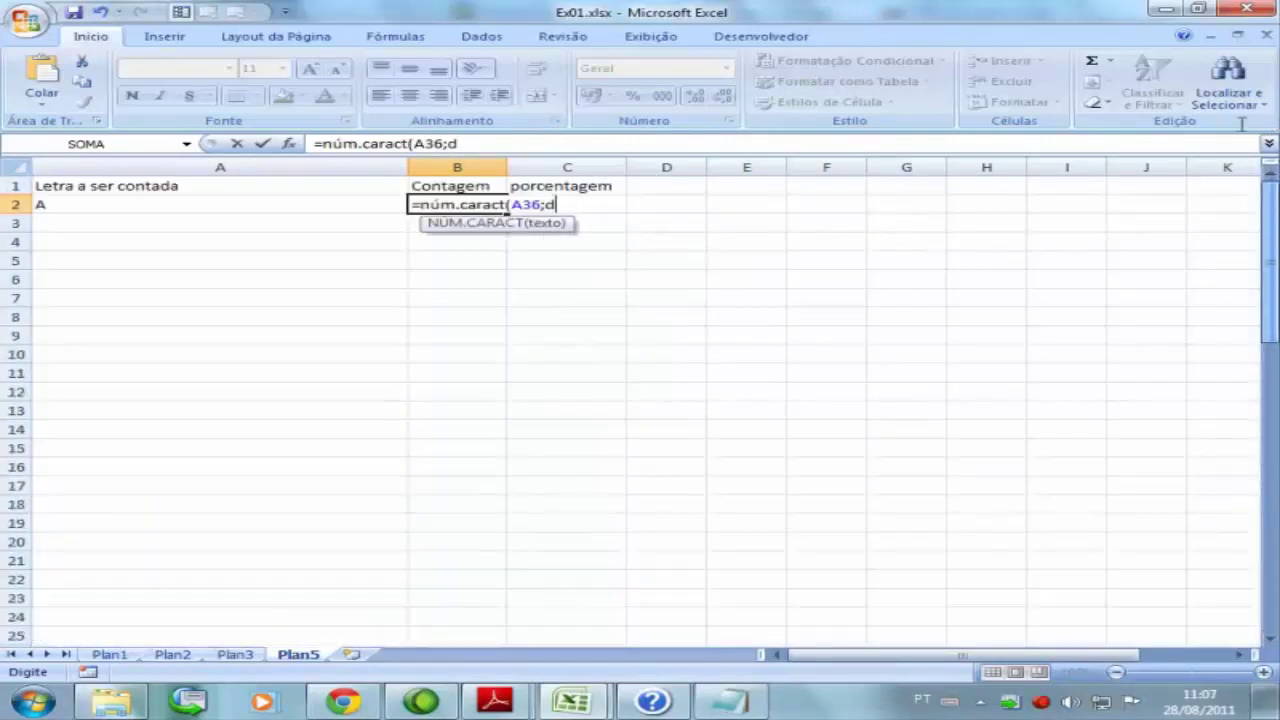
key("BackSpace")
key("BackSpace")
key("BackSpace")
key("BackSpace")
key("BackSpace")
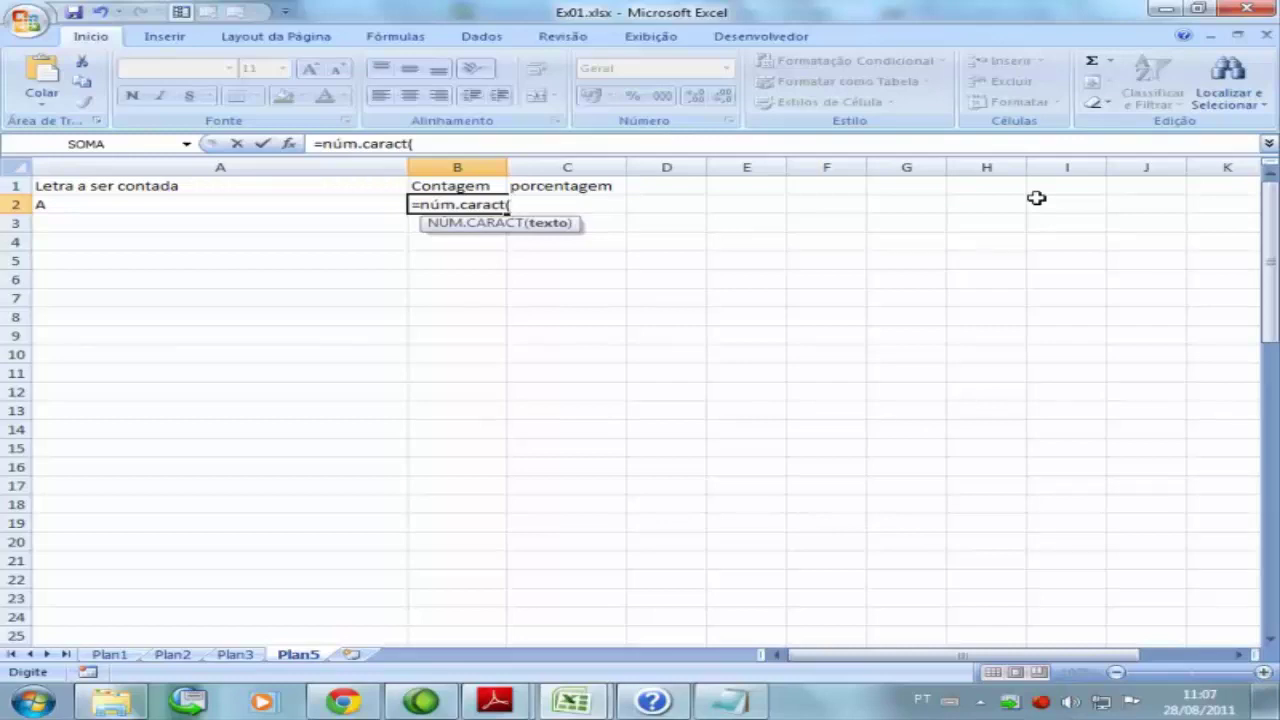
Complete the B2 formula as =NÚM.CARACT(MAIÚSCULA($A$36)) to count the characters of the uppercased text.
type("Mai")
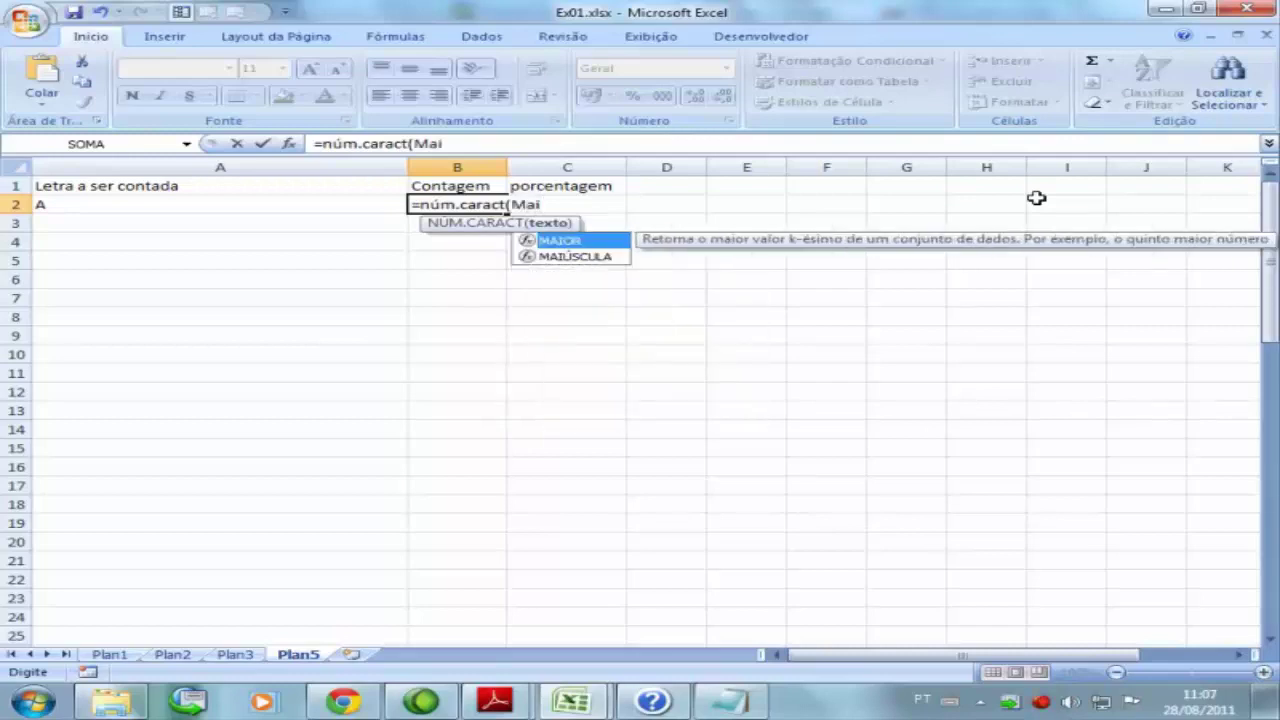
type("úscula")
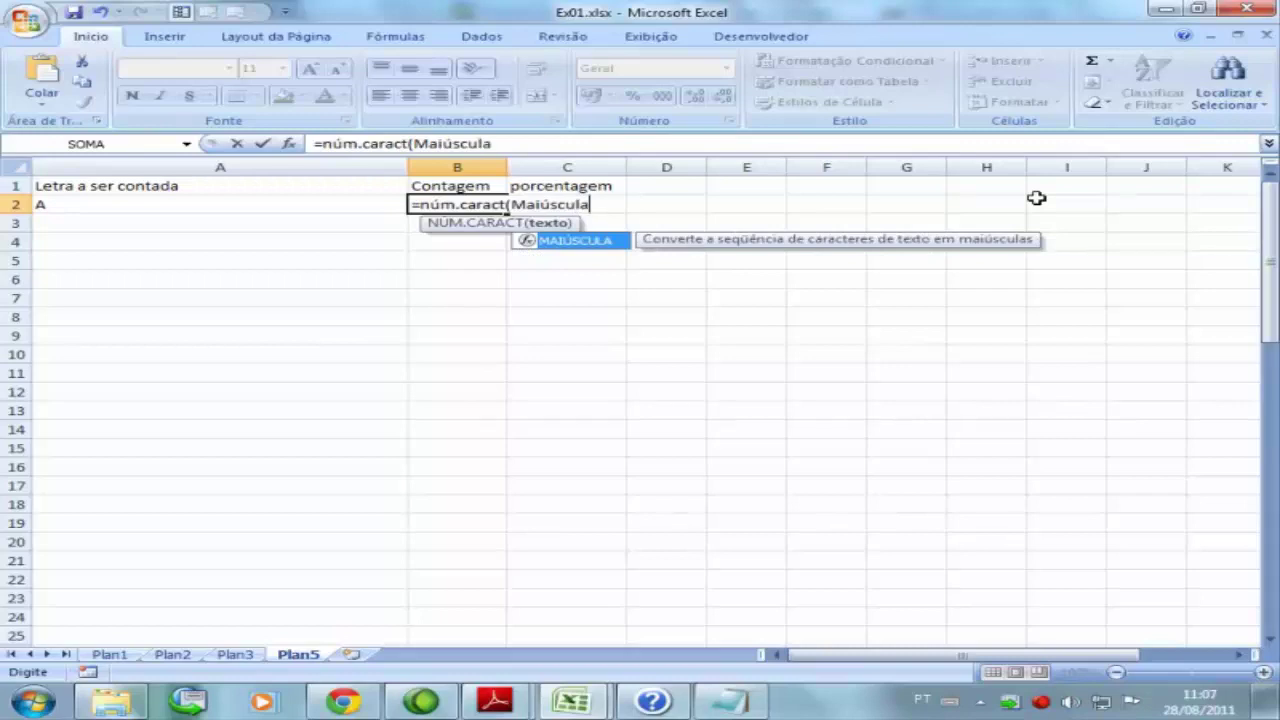
type("(")
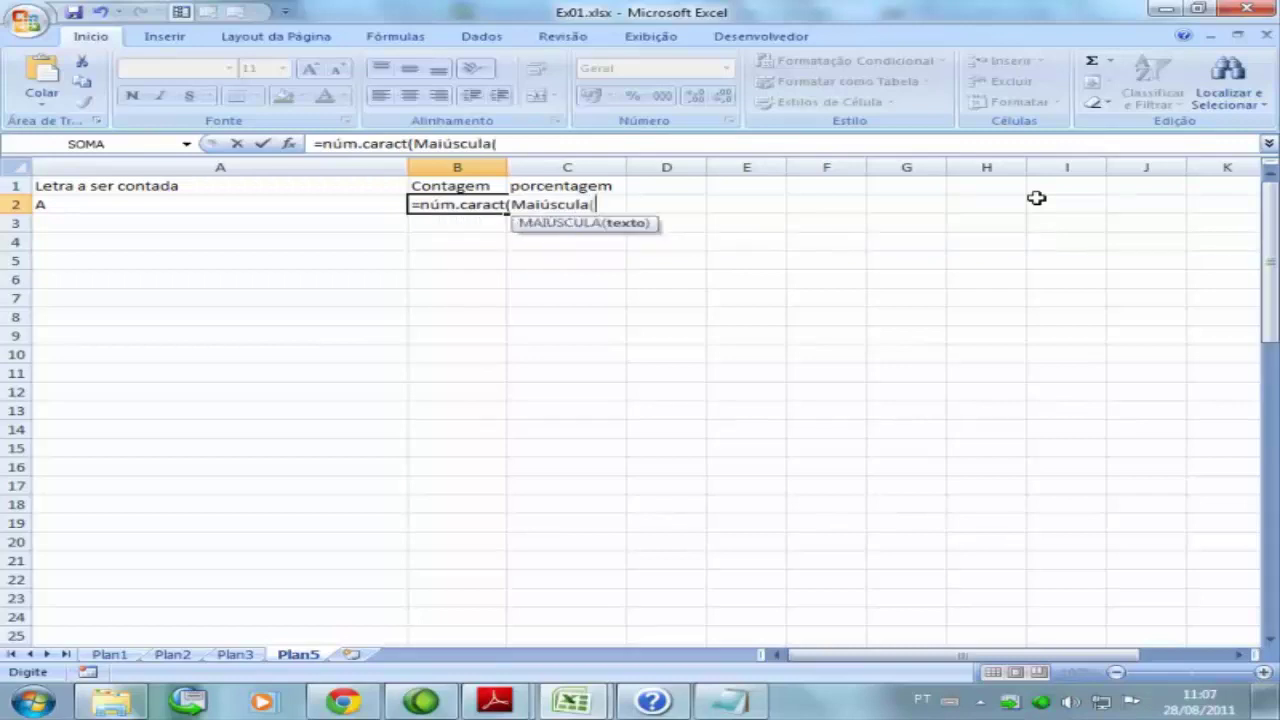
type("$a")
type("$")
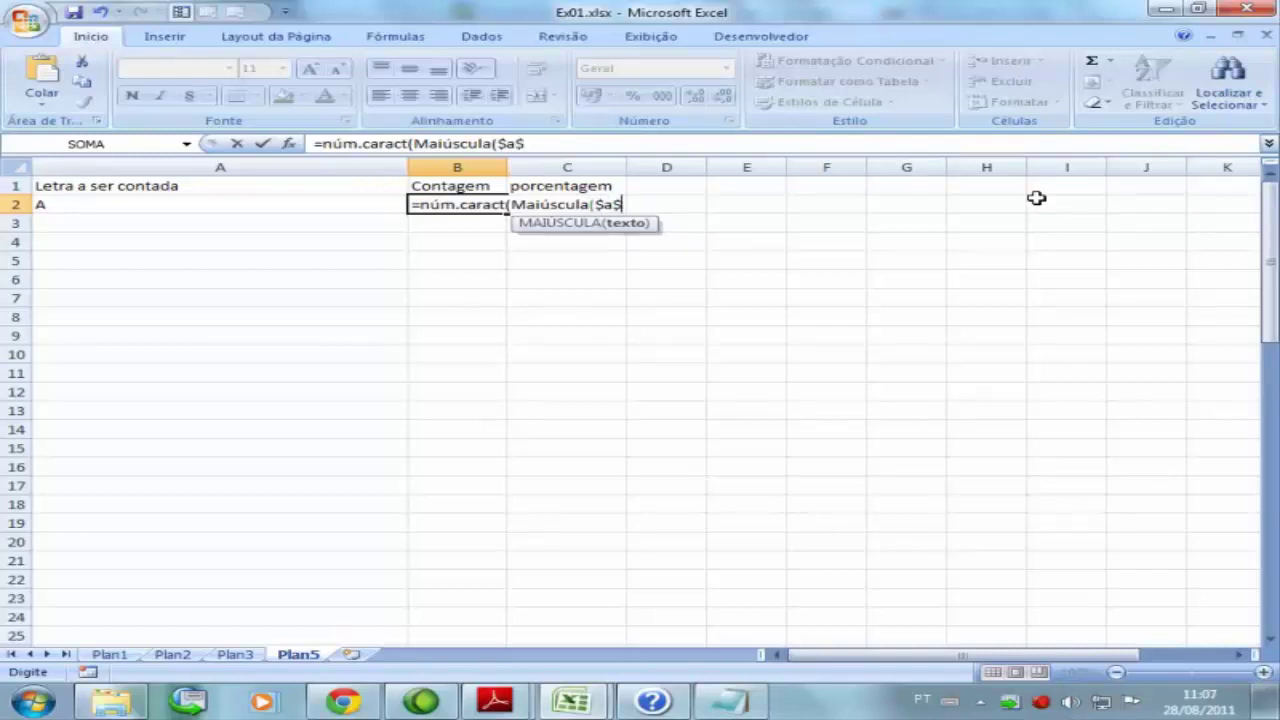
type("36")
type("))")
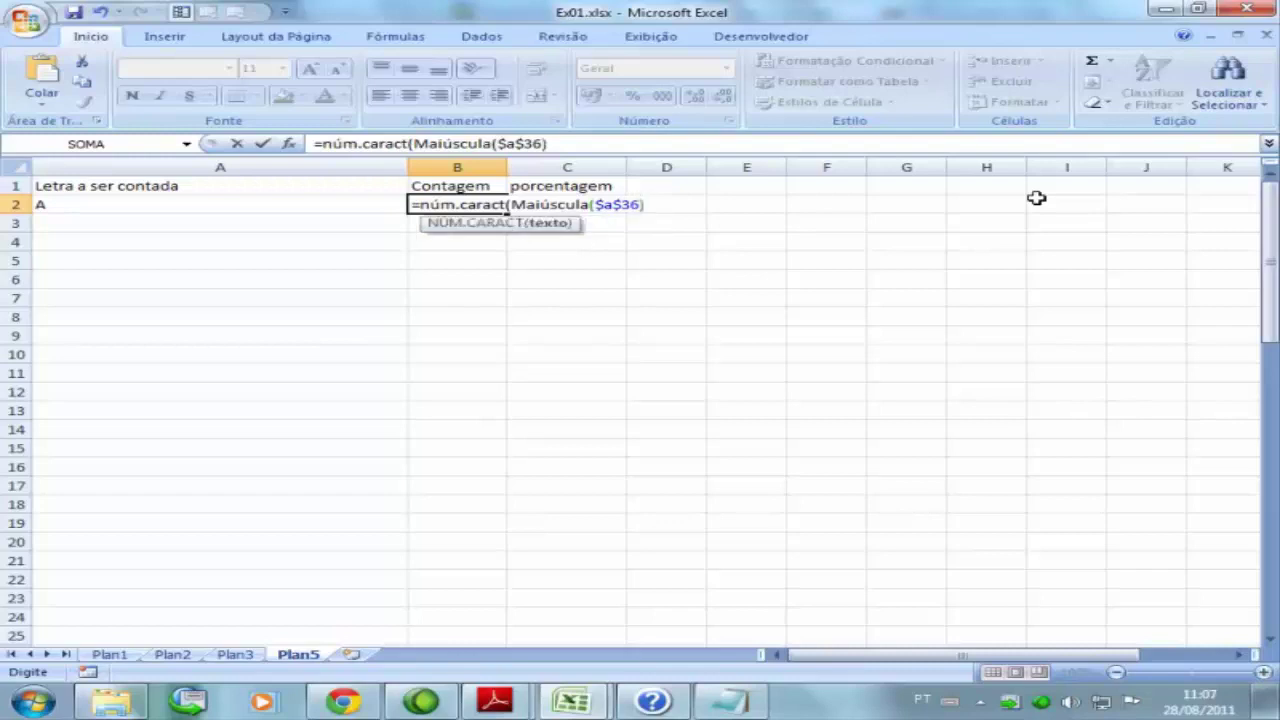
key("Return")
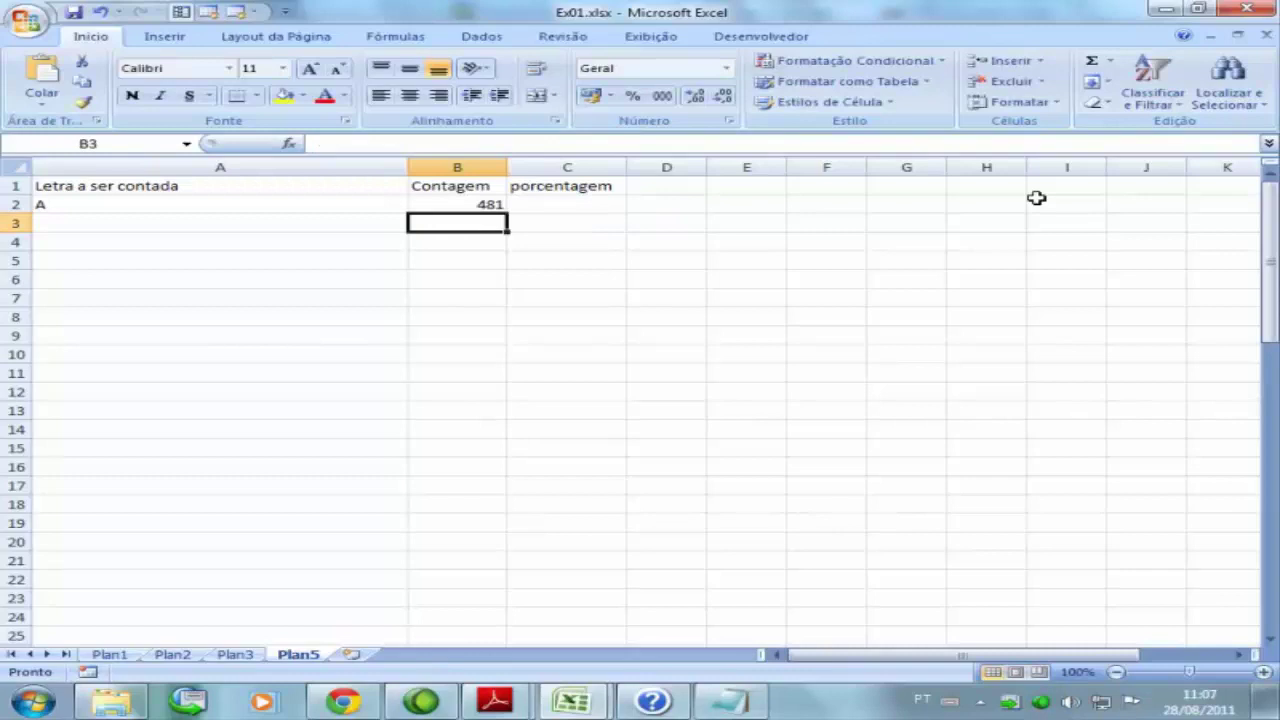
key("Up")
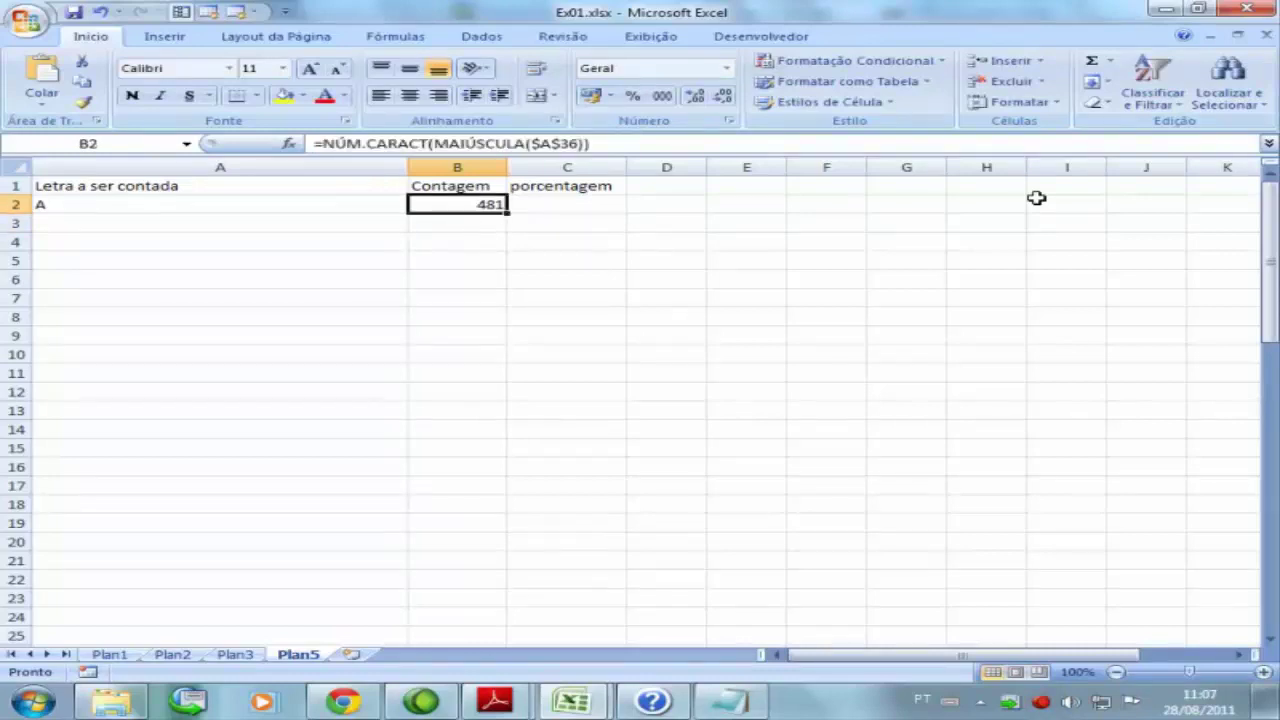
left_click_drag(1268, 262, 1268, 550)
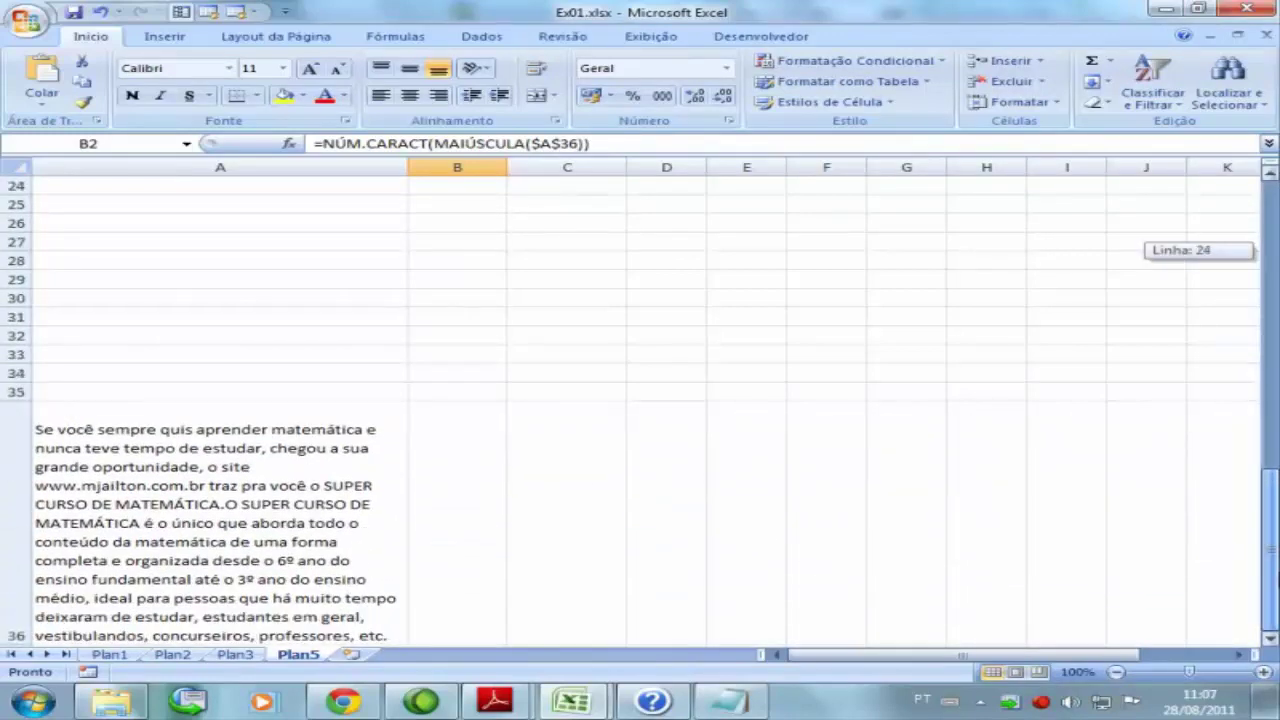
Delete the letter "v" from the first "você" in the text in cell A36.
left_click(122, 437)
double_click(62, 432)
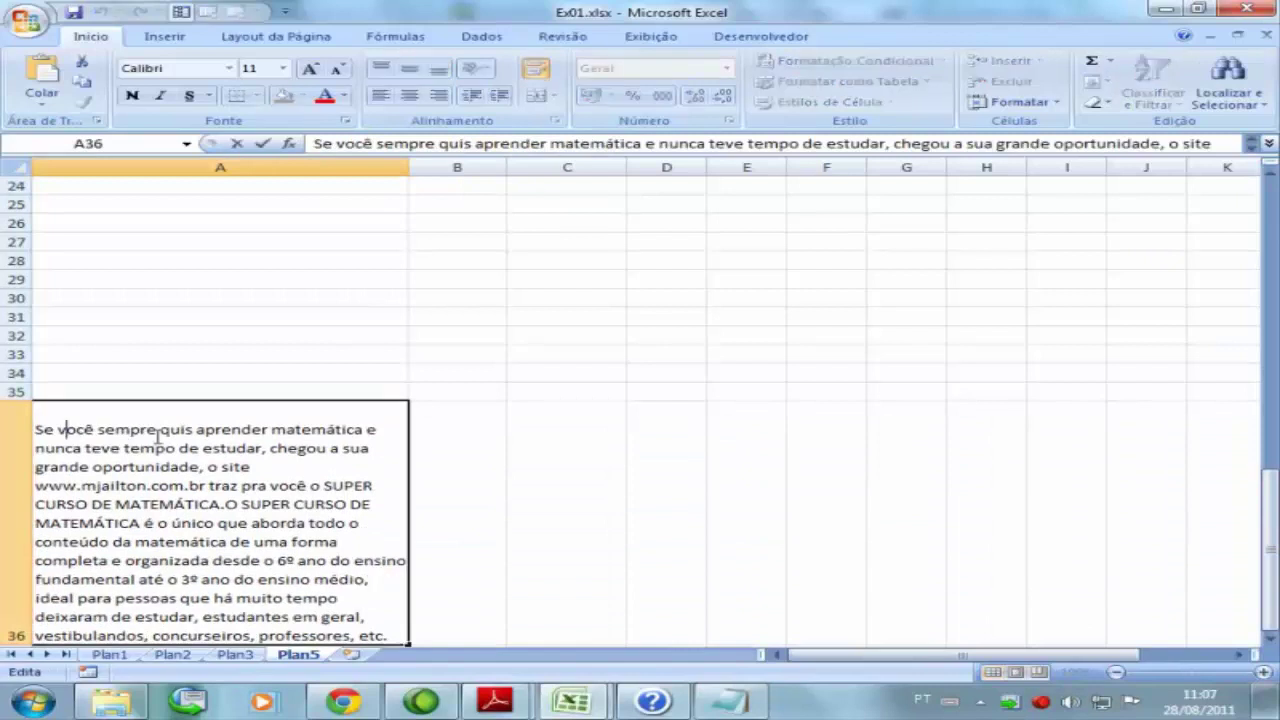
key("BackSpace")
key("Return")
left_click_drag(1273, 472, 1268, 445)
left_click_drag(826, 657, 826, 657)
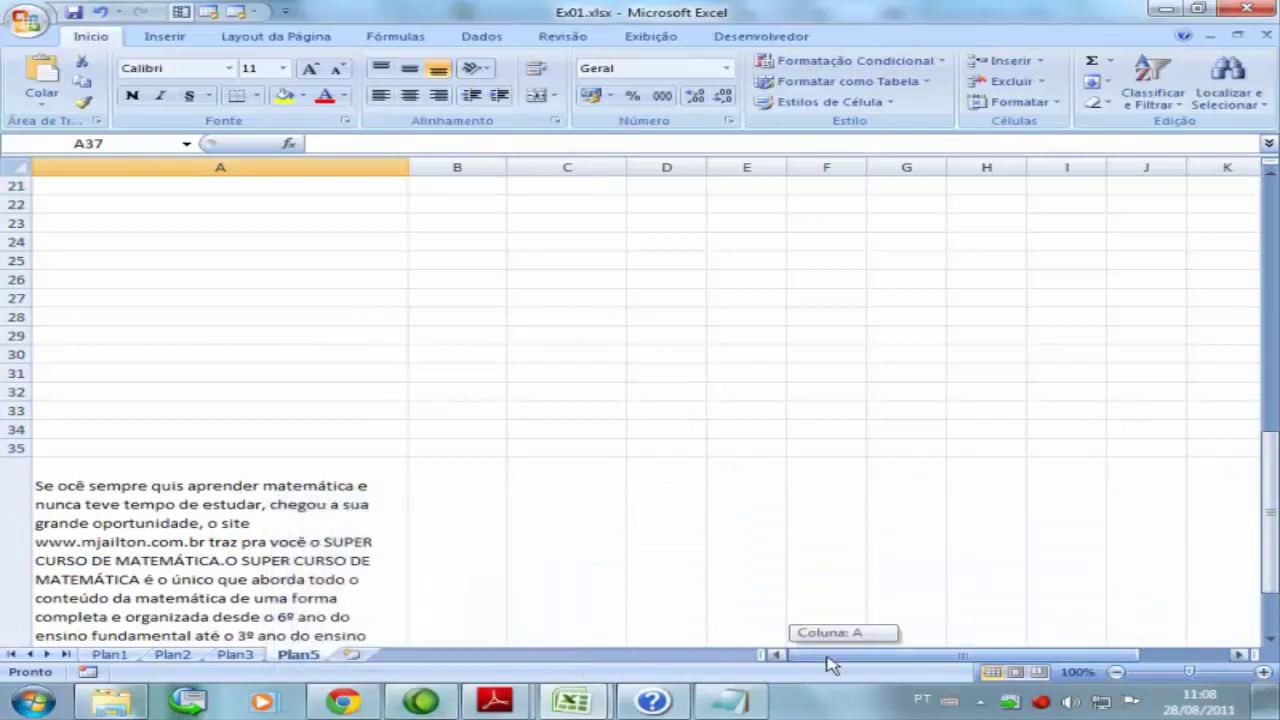
Restore the missing "v" so the first line of the A36 text reads "Se você sempre quis" again.
double_click(57, 489)
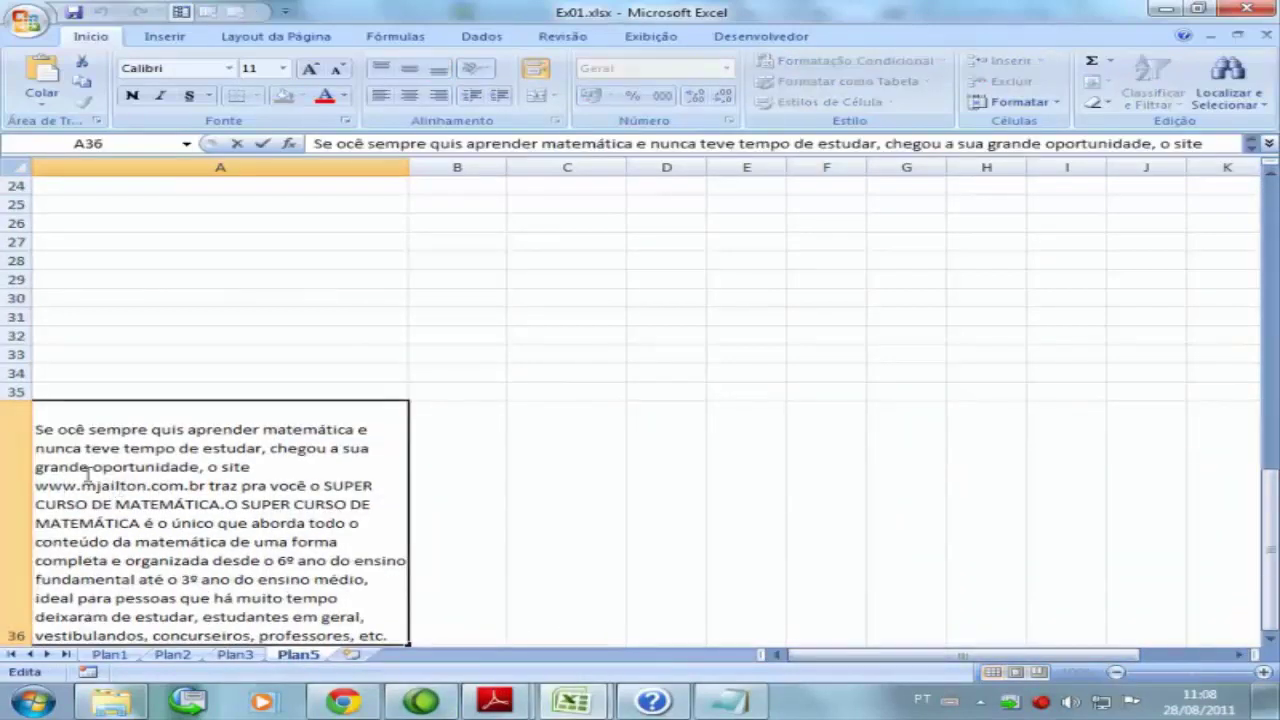
left_click(57, 430)
type("v")
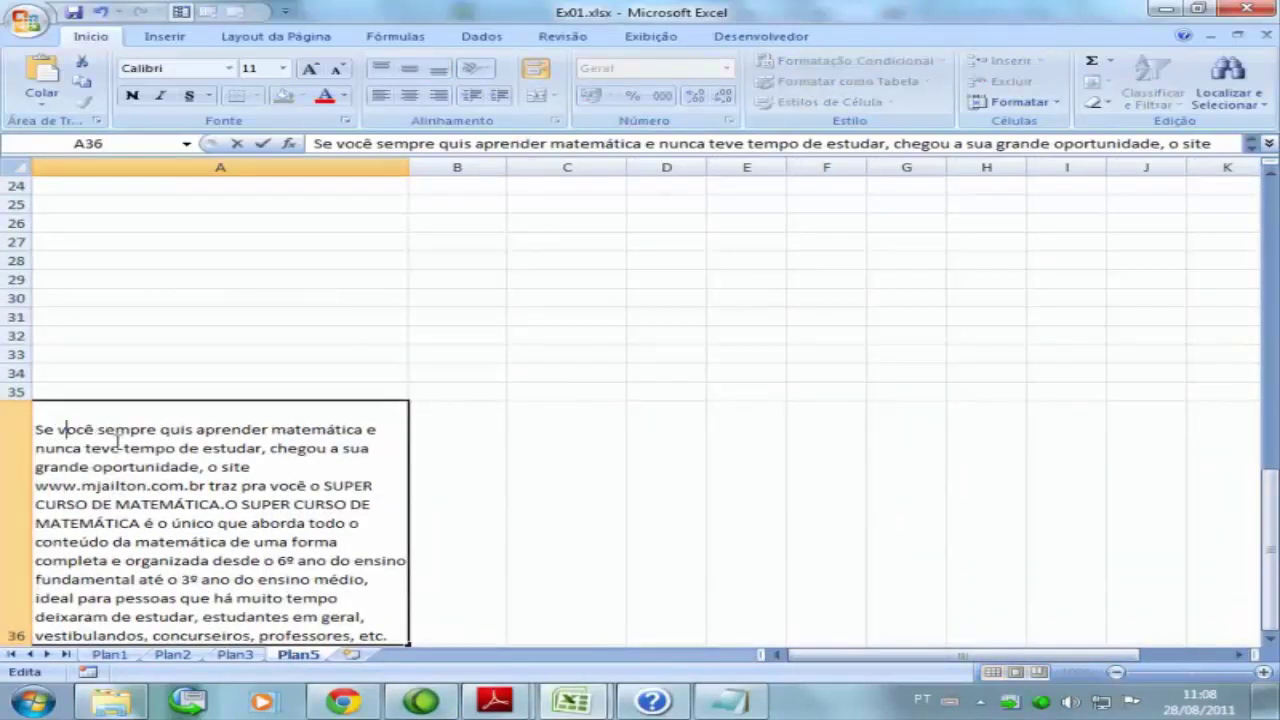
left_click(380, 350)
left_click_drag(1268, 500, 1277, 190)
Append -Núm.Caract(Substituir( to the end of the character-count formula in cell B2.
left_click(443, 204)
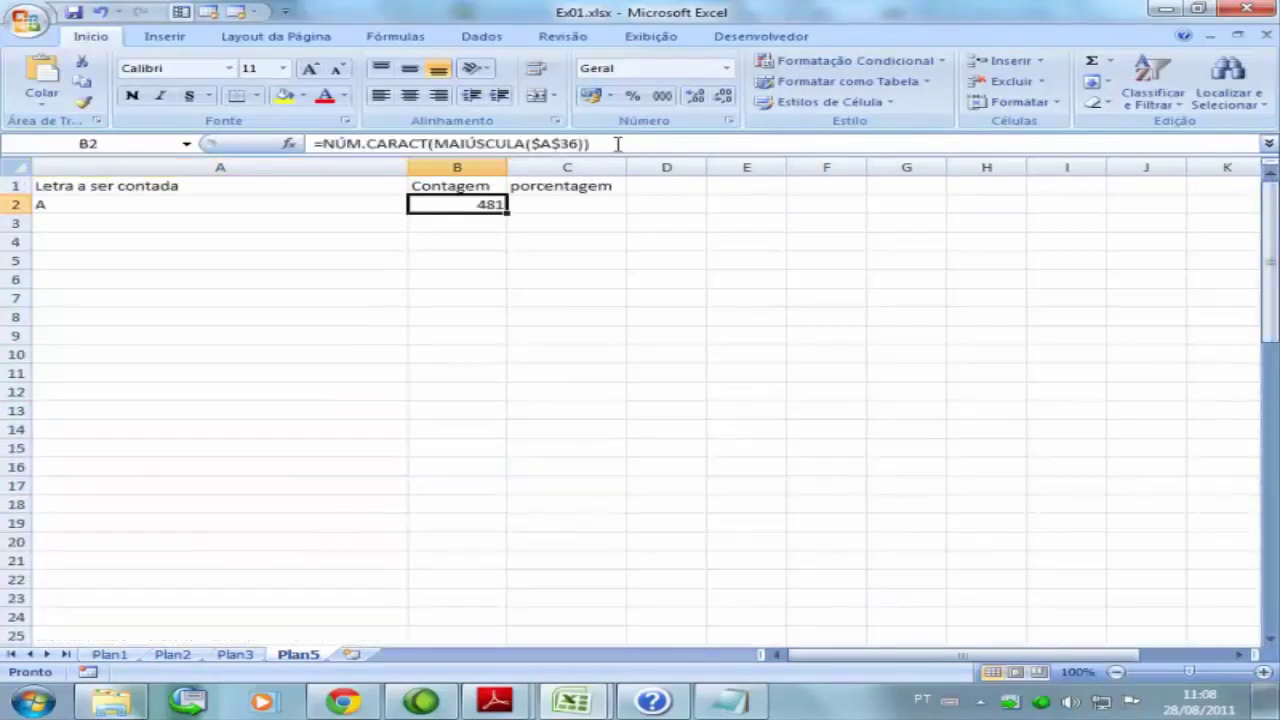
left_click(618, 143)
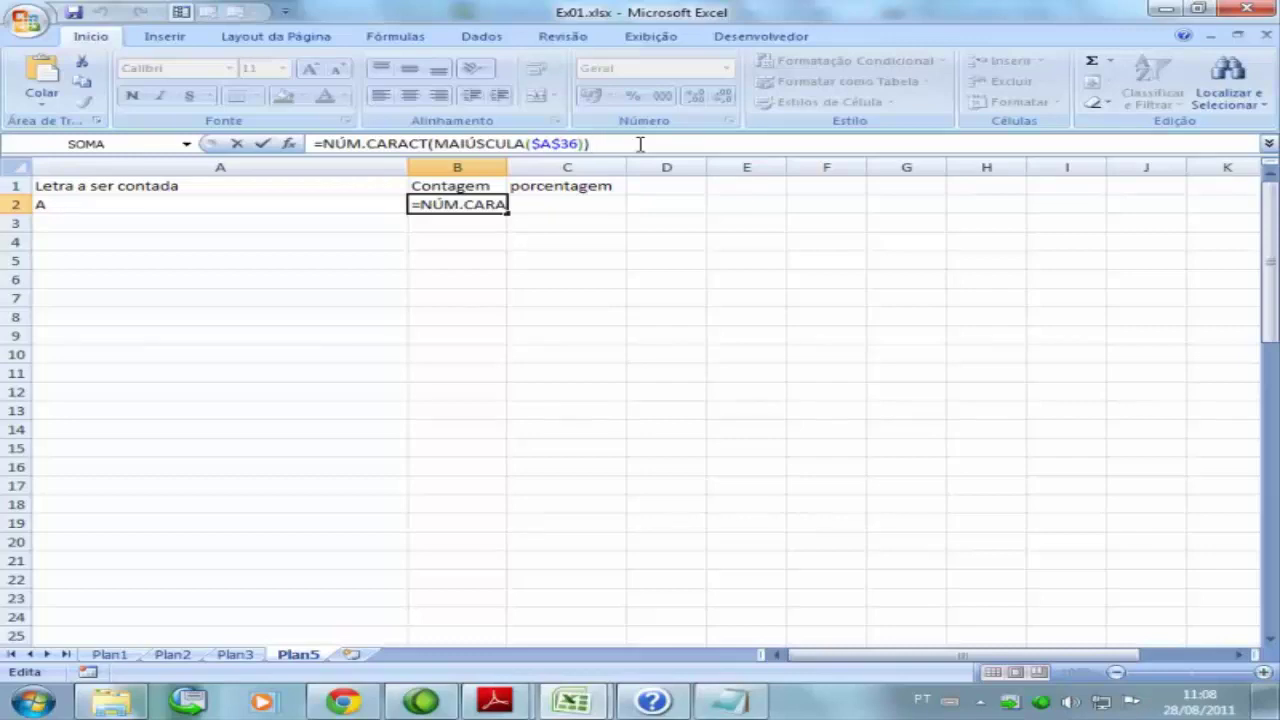
type("-")
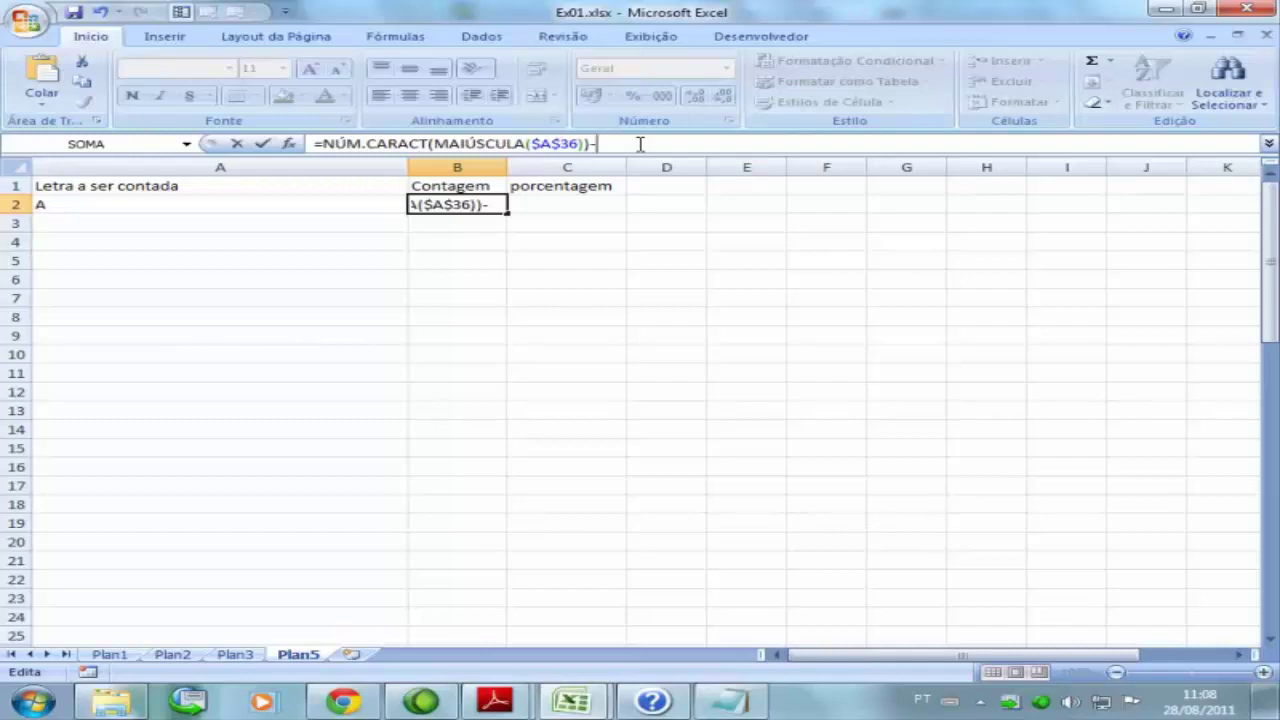
type("N")
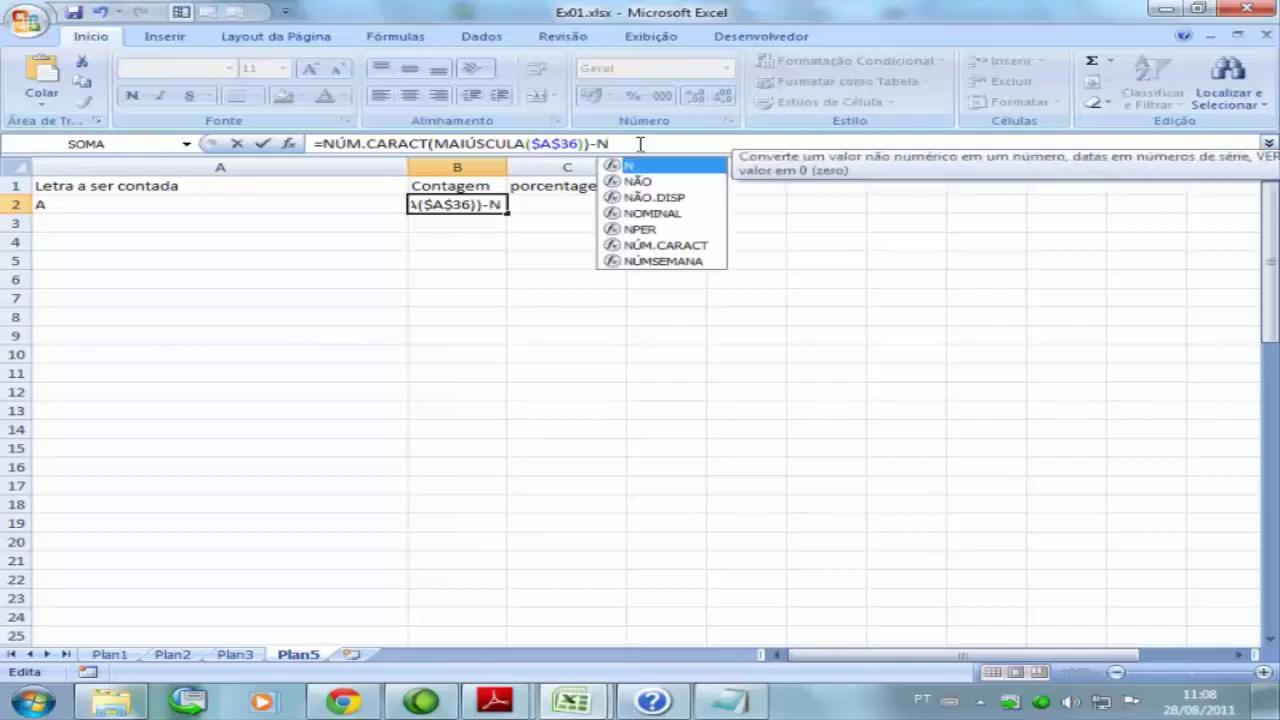
type("úm.Caract")
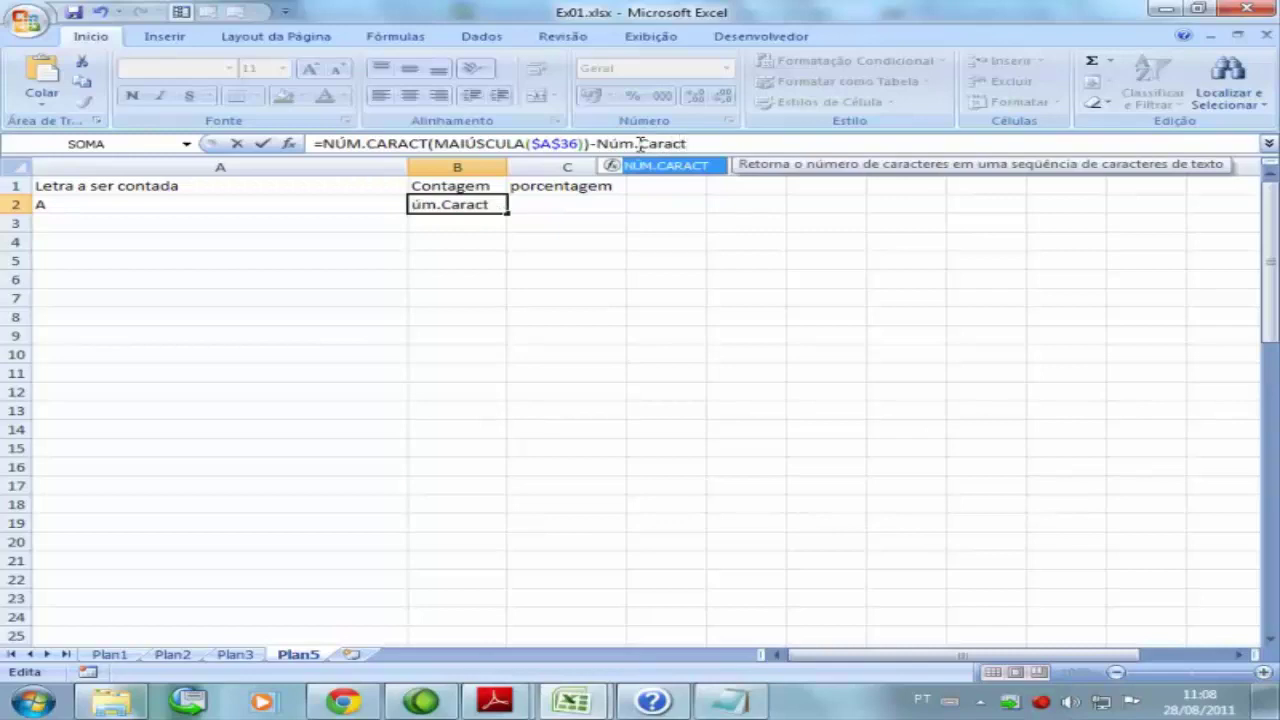
type("(")
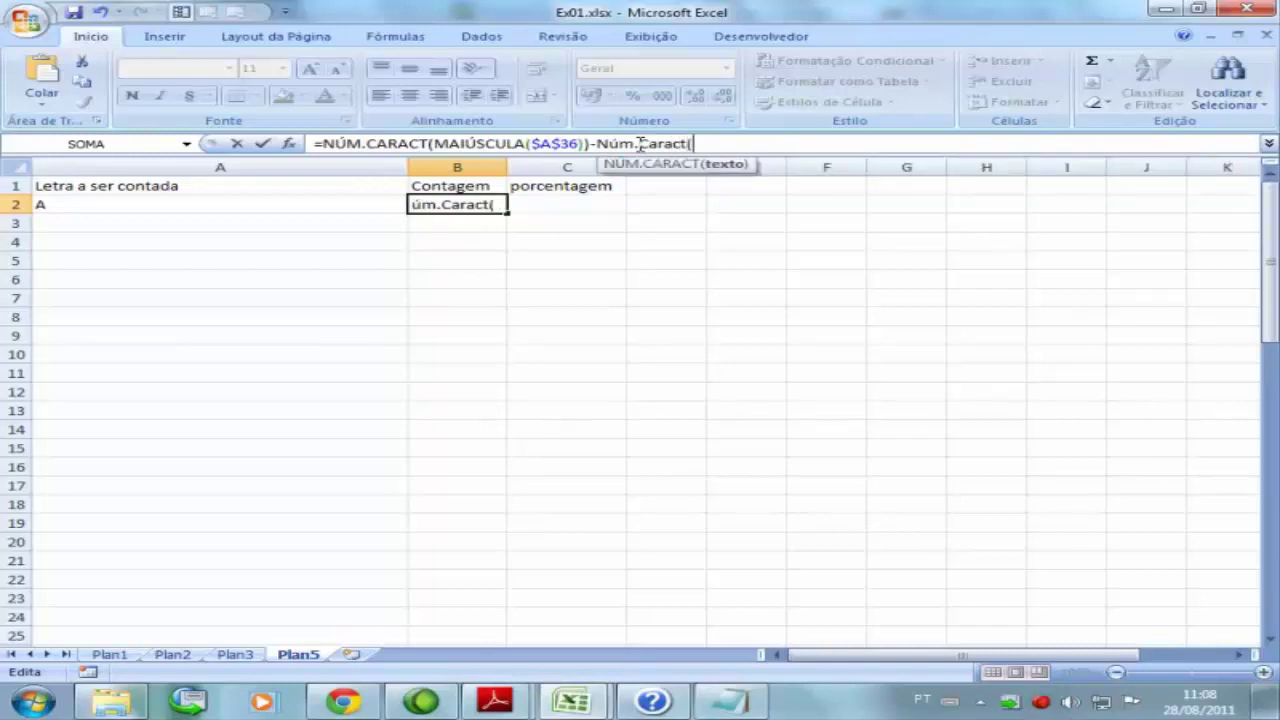
type("Substi")
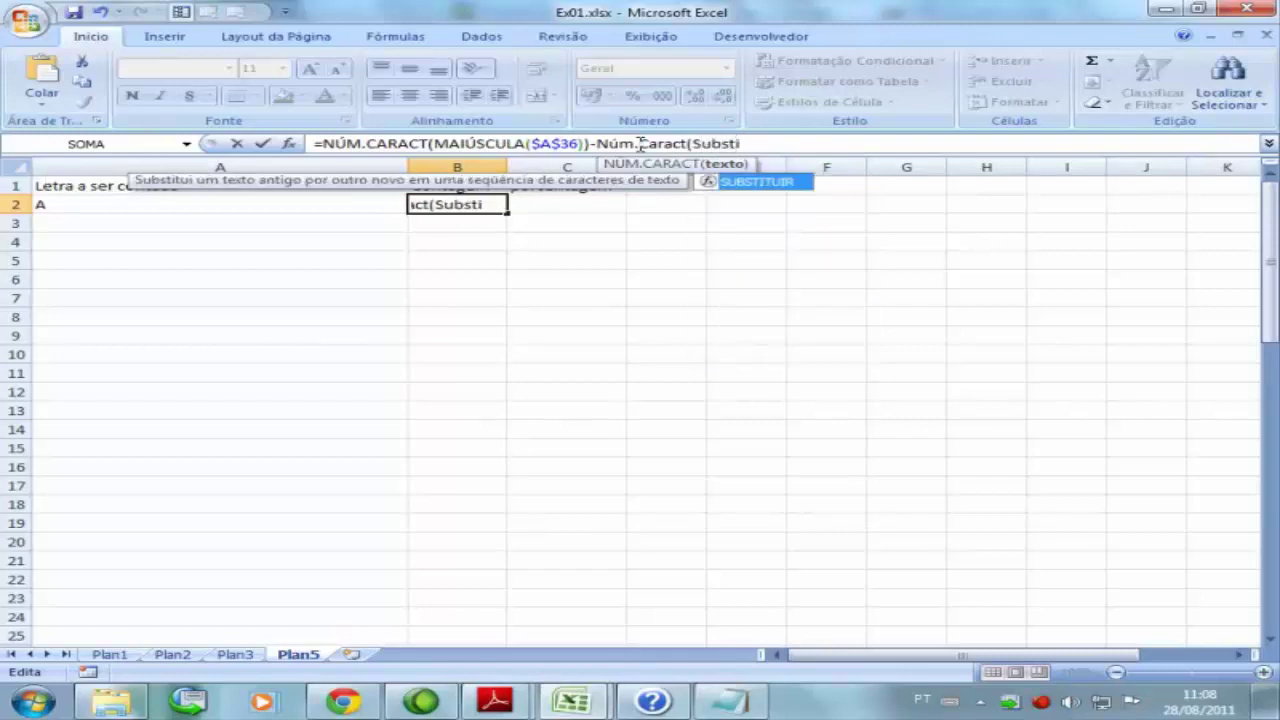
type("tuir(")
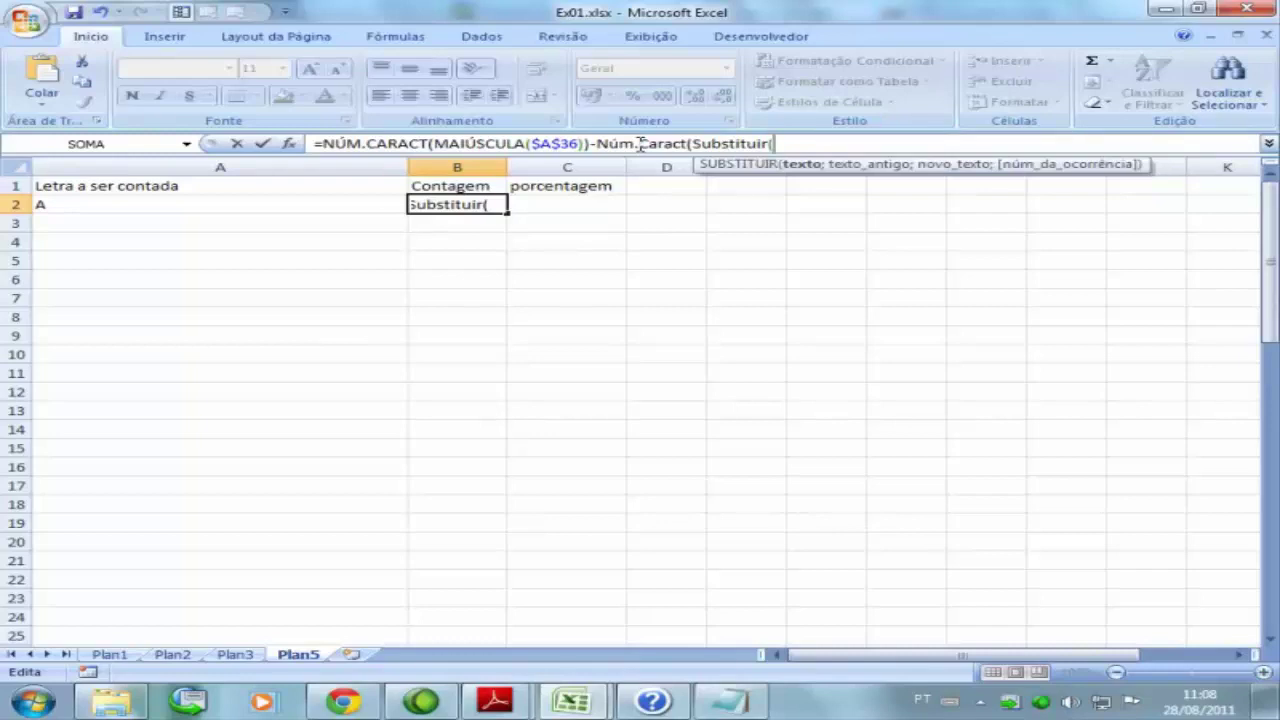
Enter Maiúscula($a$36) as the text argument of Substituir, with an absolute reference to the text cell.
type("Ma")
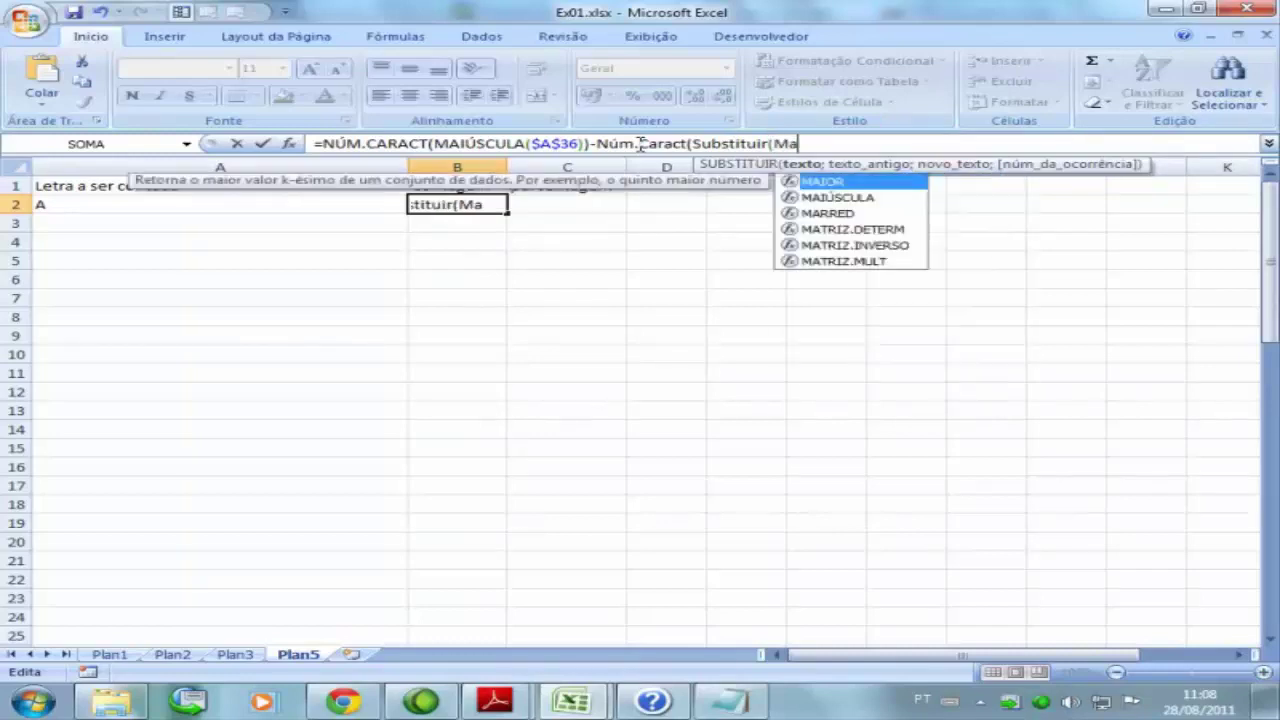
type("iúscula")
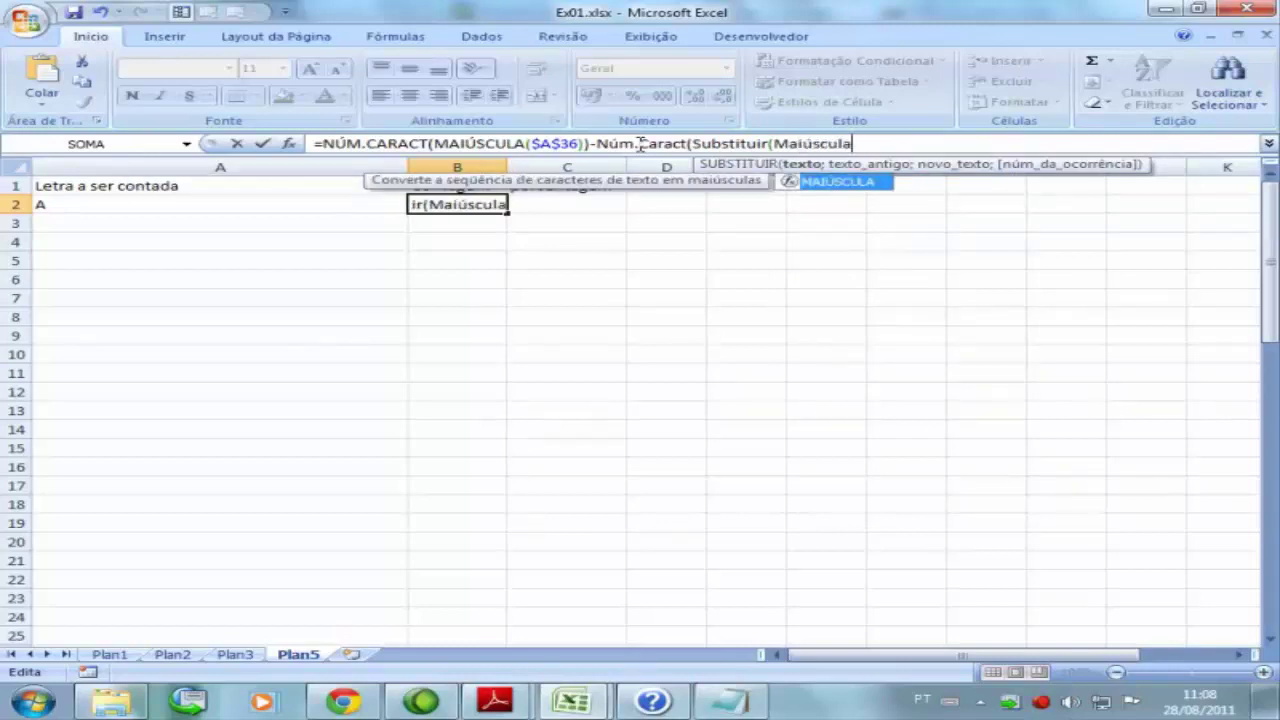
type("($a")
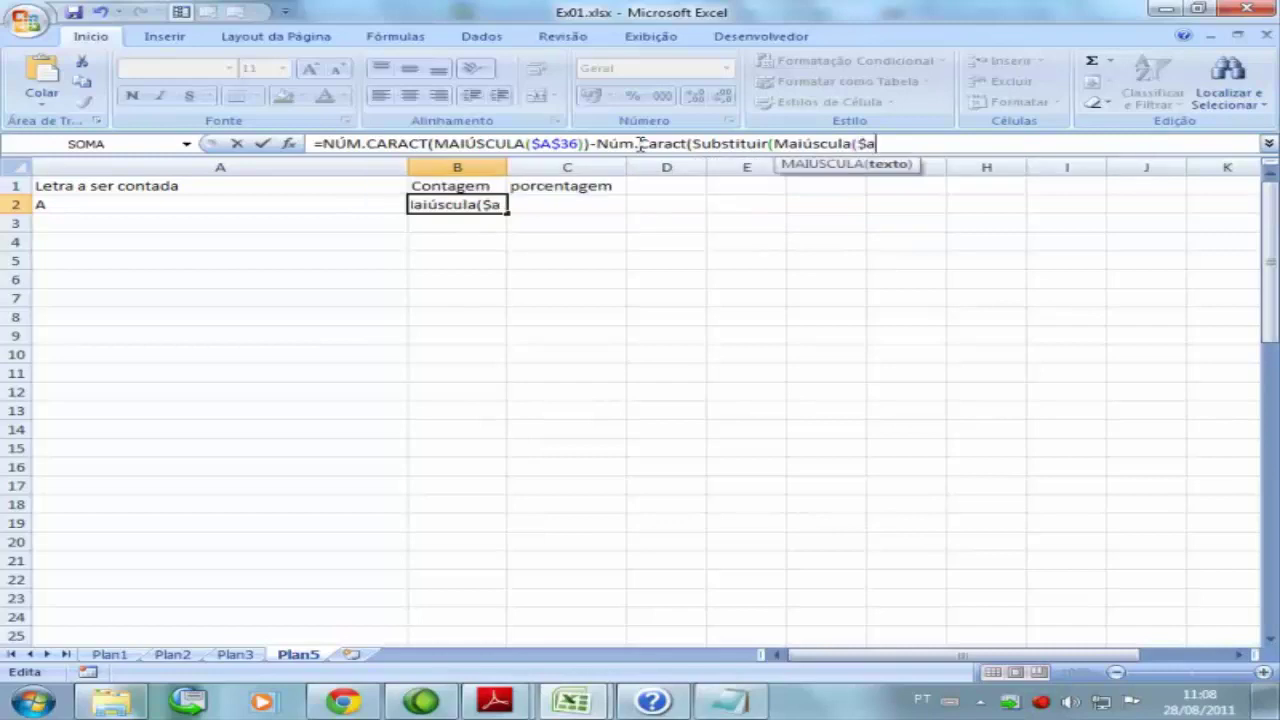
type("36")
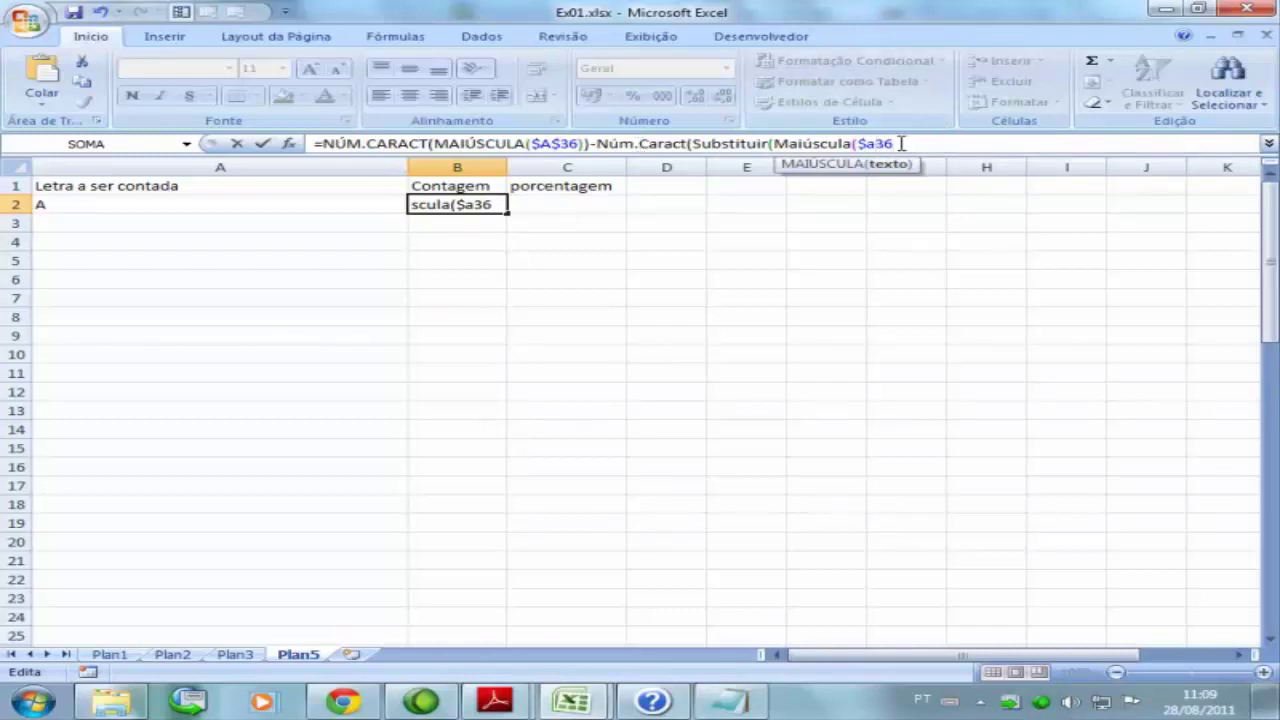
key("BackSpace")
key("BackSpace")
type("$36)")
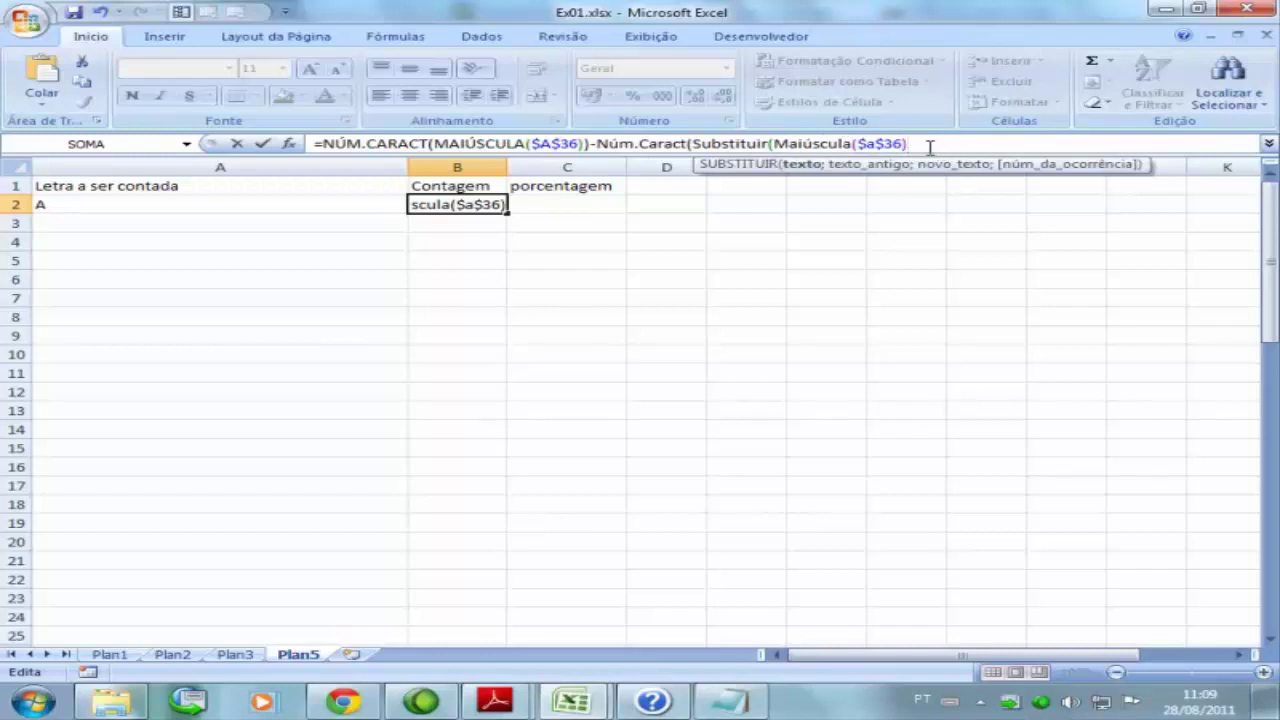
Copy the fragment Núm.Caract(Substituir(Maiúscula($a$36) from the B2 formula, then delete it together with its minus sign.
left_click_drag(916, 146, 600, 146)
key("ctrl+c")
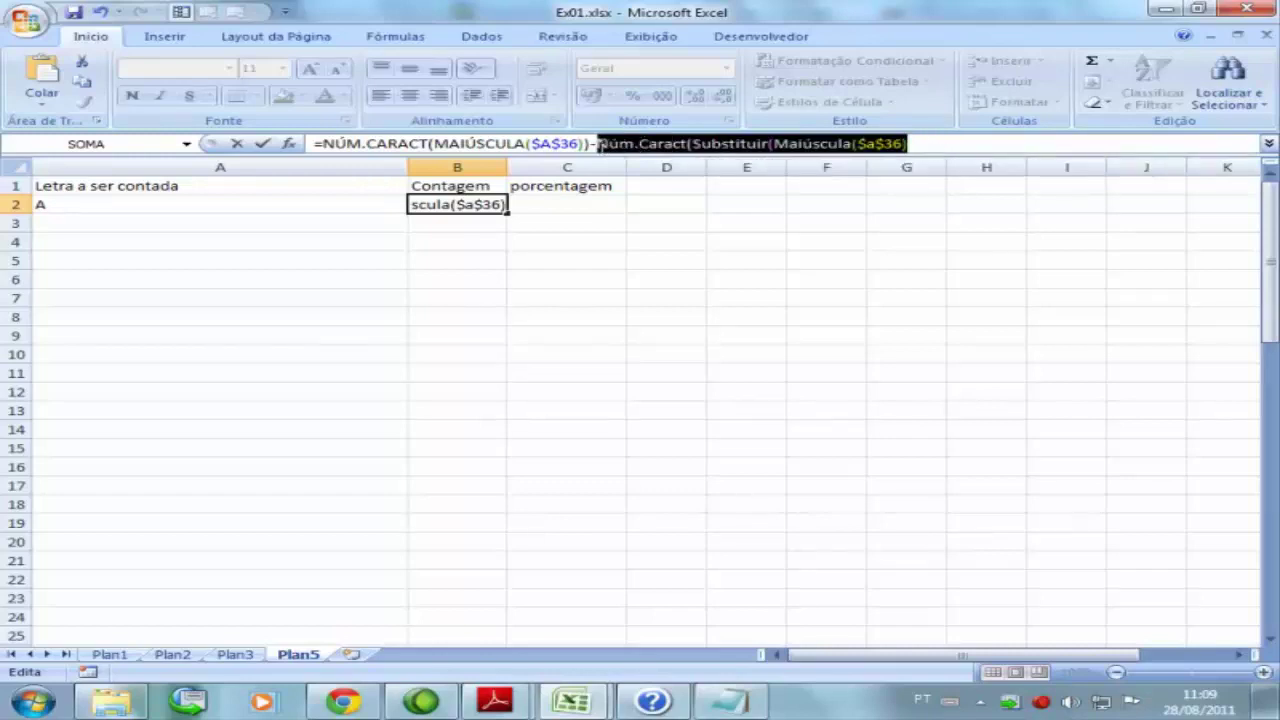
key("BackSpace")
key("BackSpace")
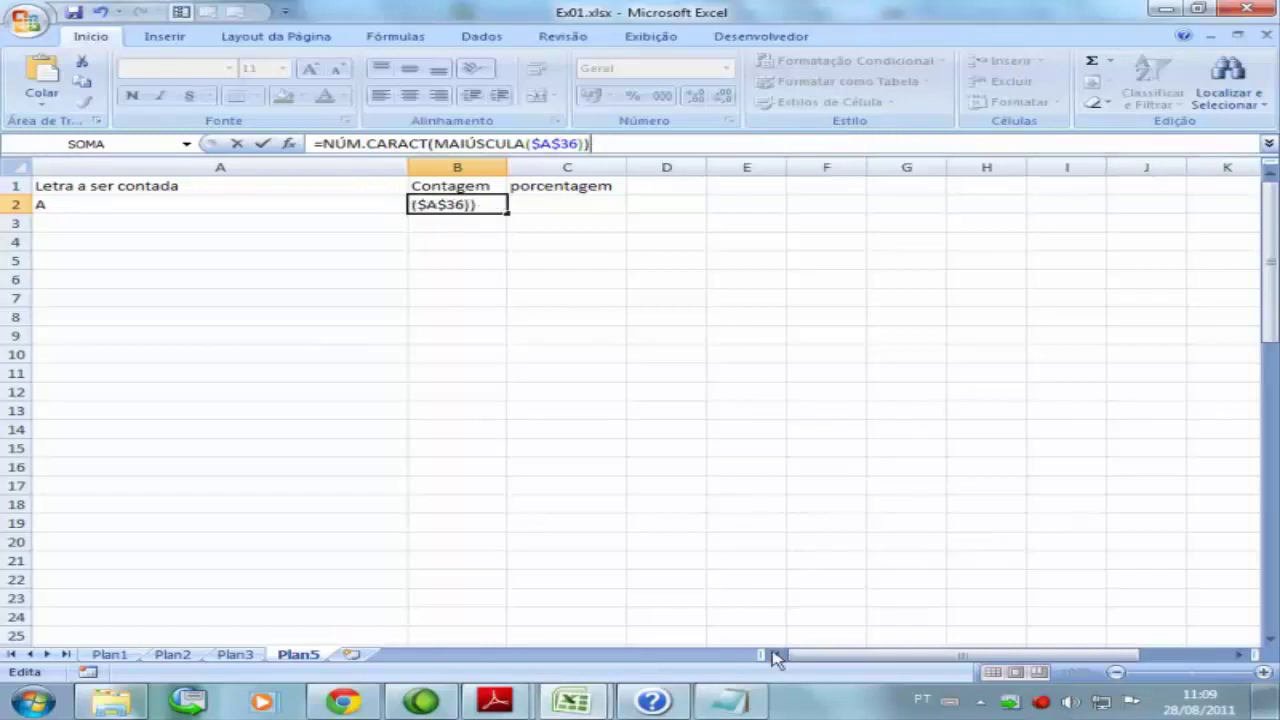
Switch to the untitled Notepad document and paste the copied formula fragment below the existing text.
mouse_move(735, 702)
left_click(737, 627)
left_click(537, 327)
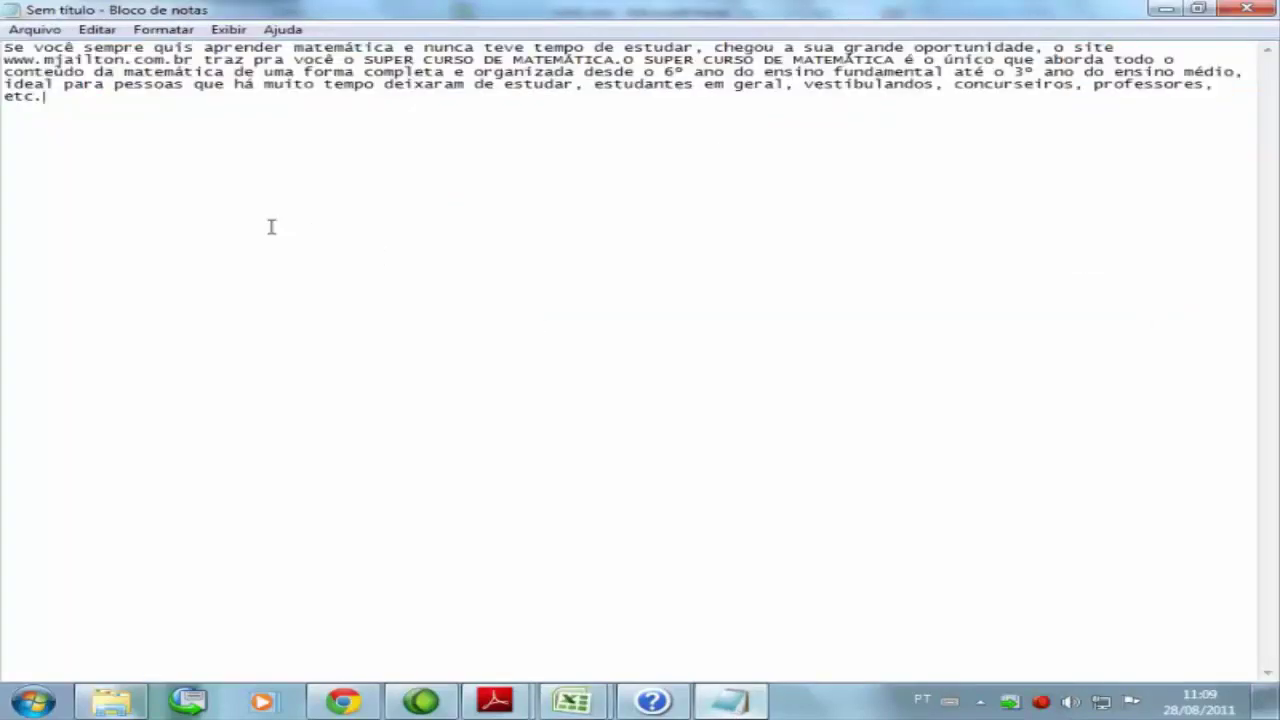
left_click(120, 117)
key("ctrl+v")
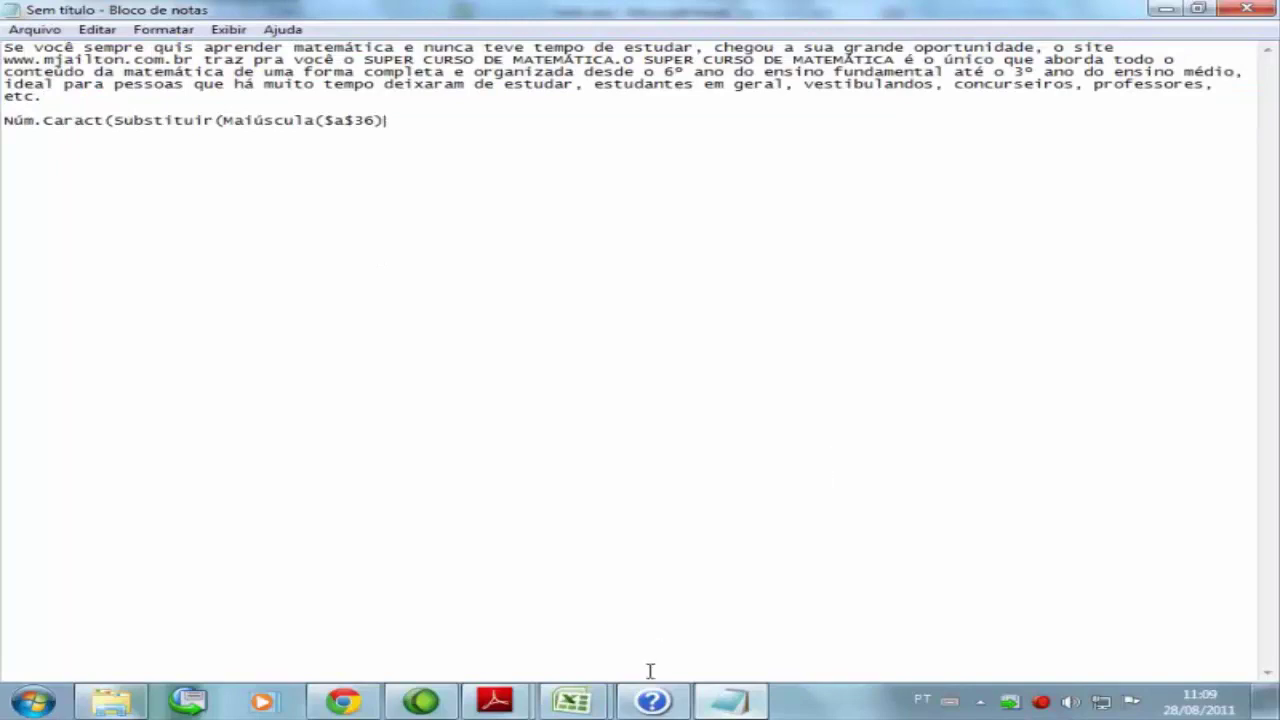
Switch back to Excel, add the header "sem a letra a" in cell D1 and widen column D well beyond it.
mouse_move(572, 702)
left_click(570, 642)
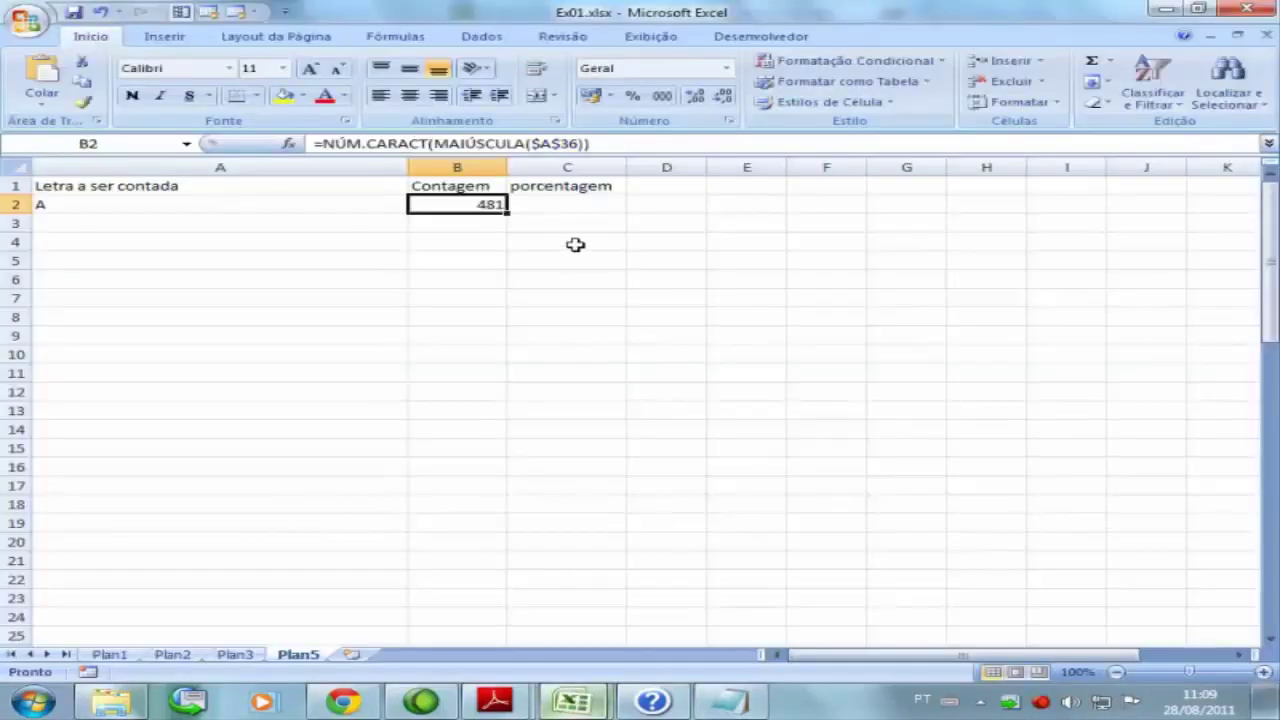
left_click(590, 207)
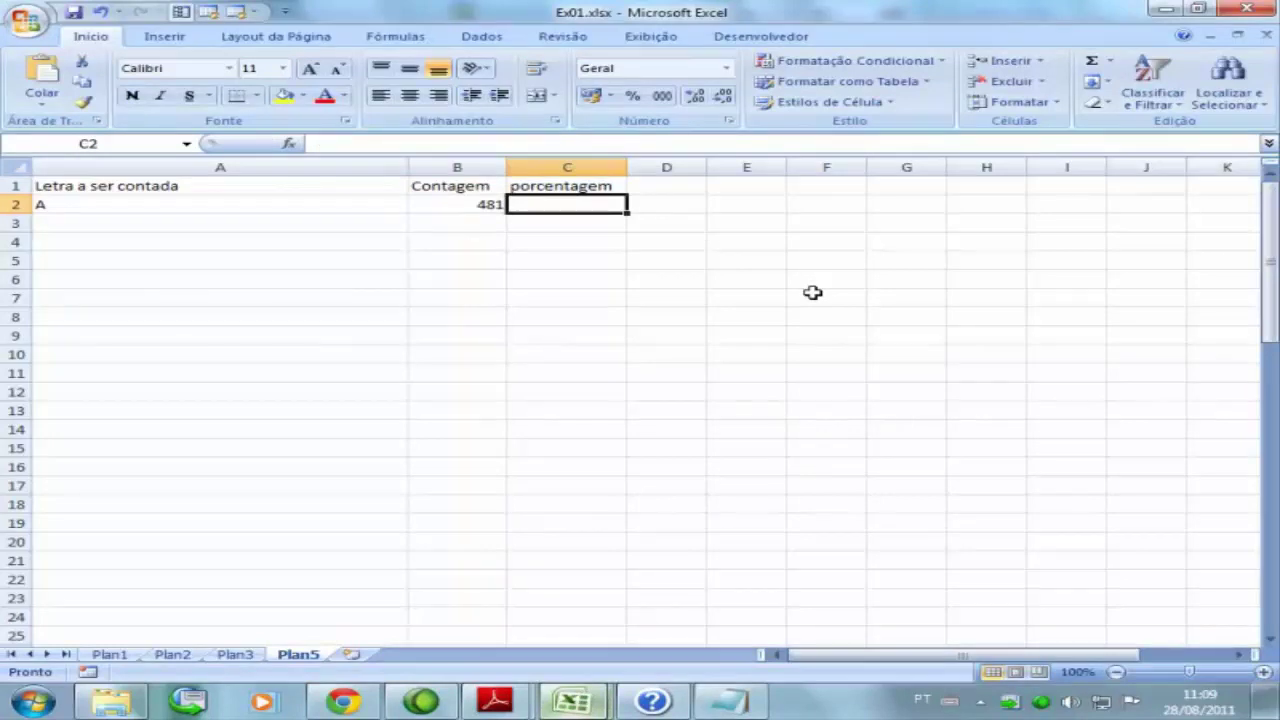
key("Right")
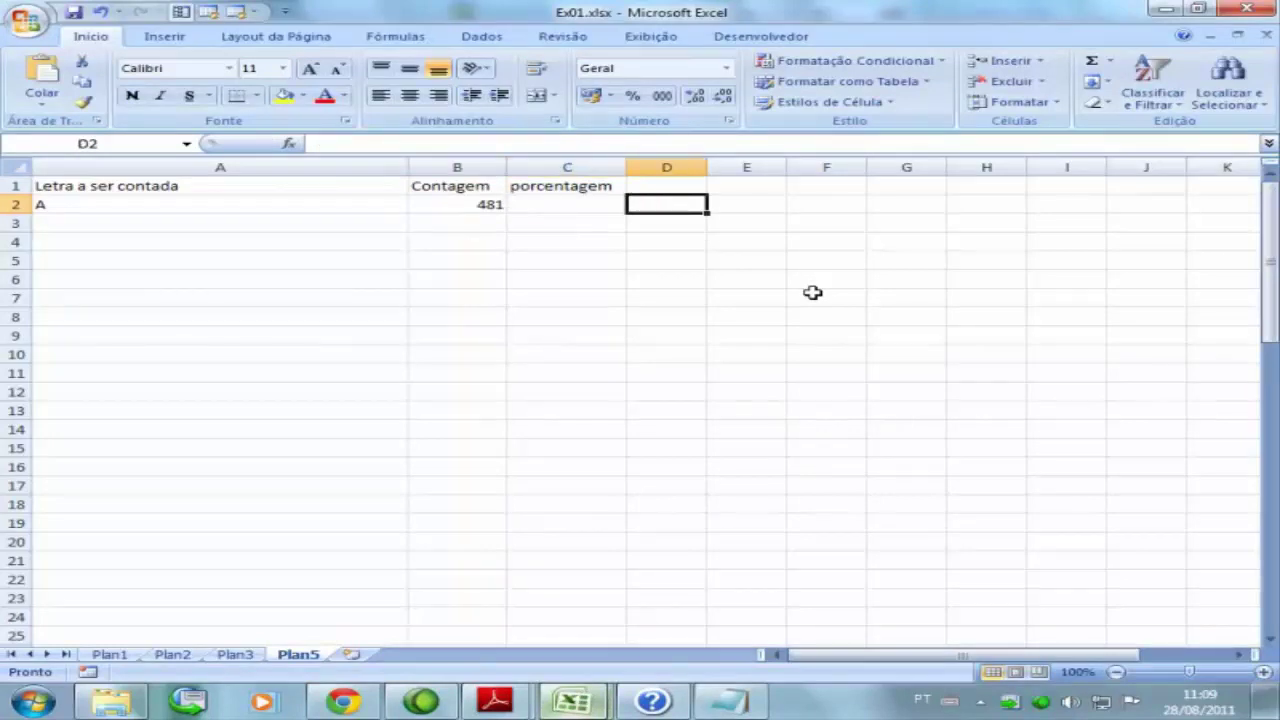
key("Up")
type("sem a li")
key("BackSpace")
type("etra a")
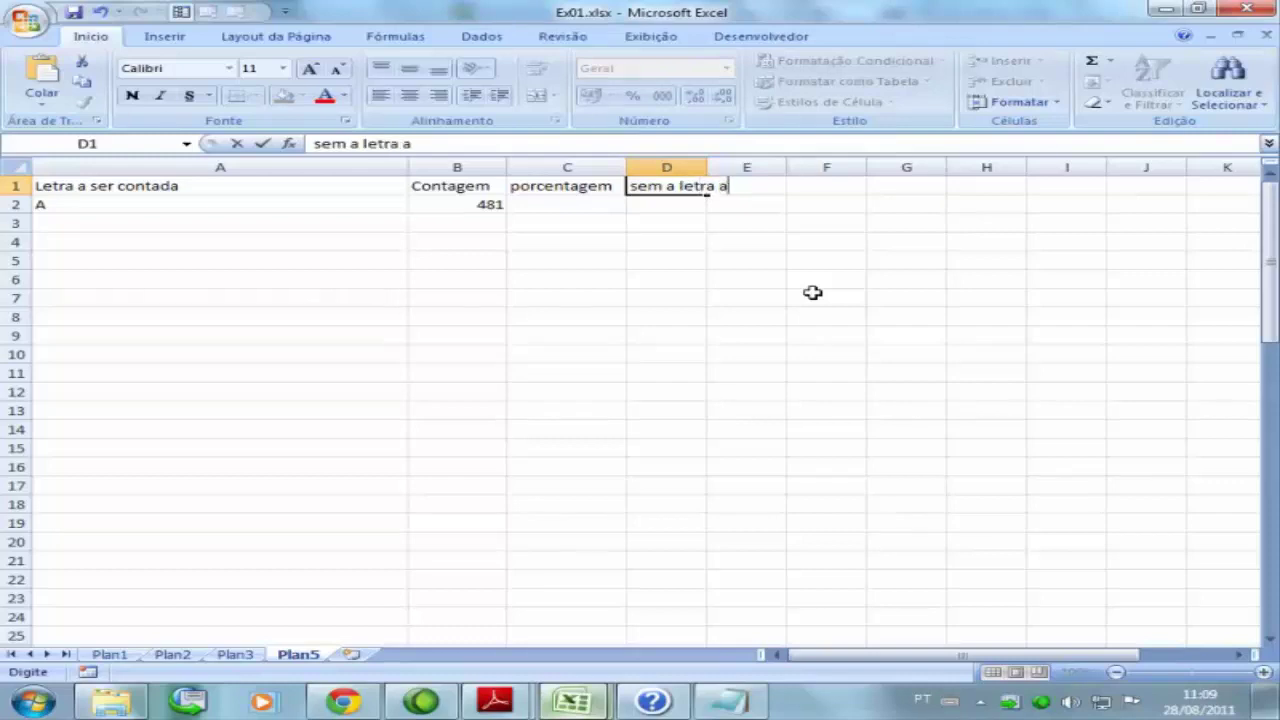
key("Return")
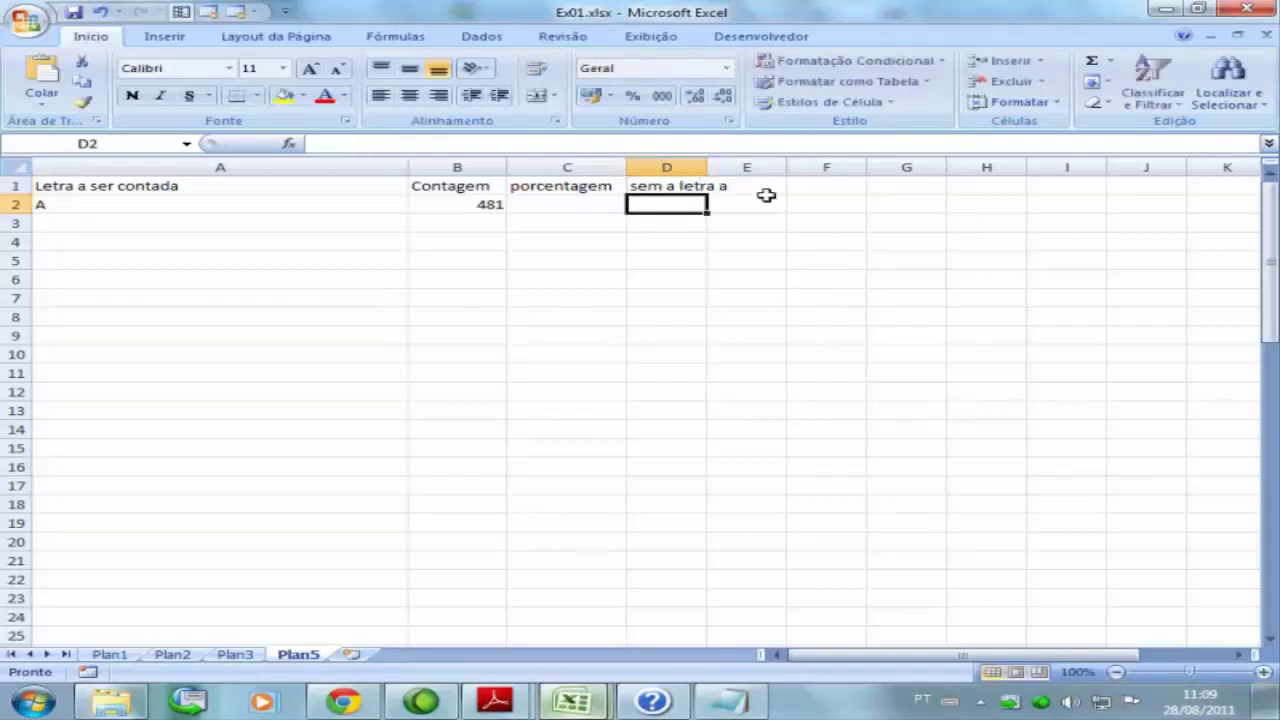
left_click_drag(699, 173, 923, 176)
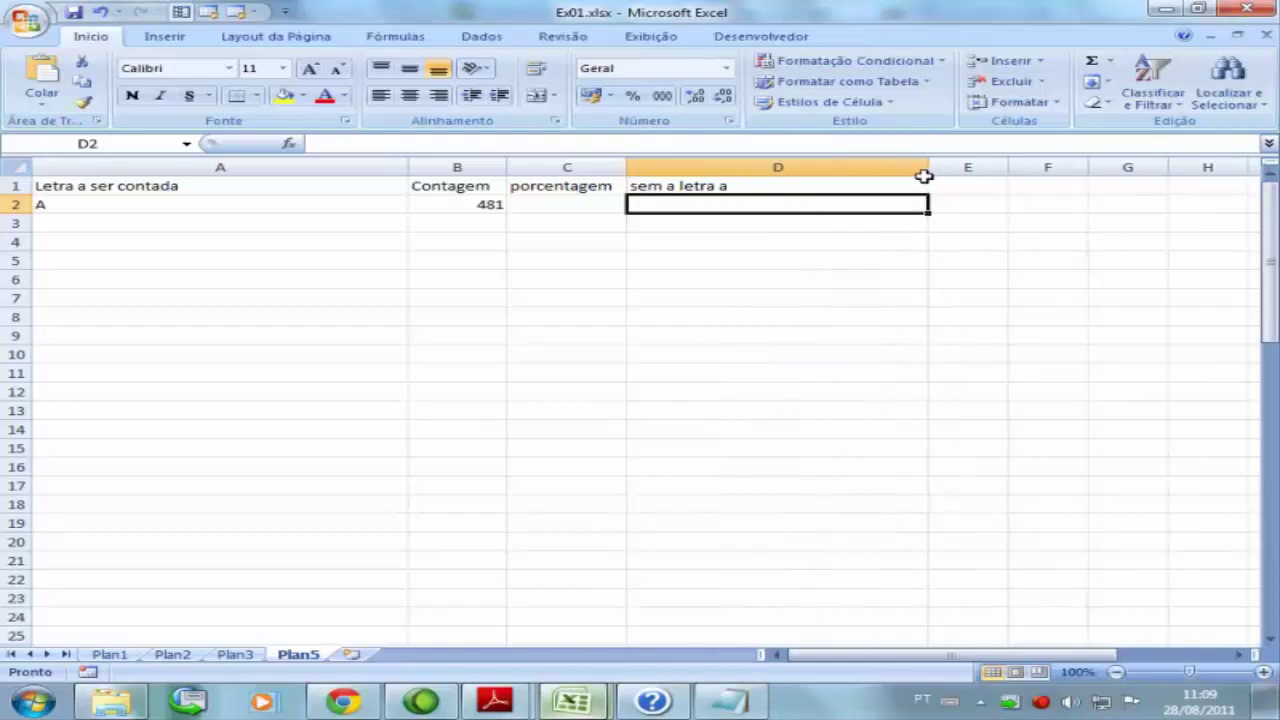
Begin a formula in cell D2 with =Núm.caract( to count the characters left without the letter.
type("=")
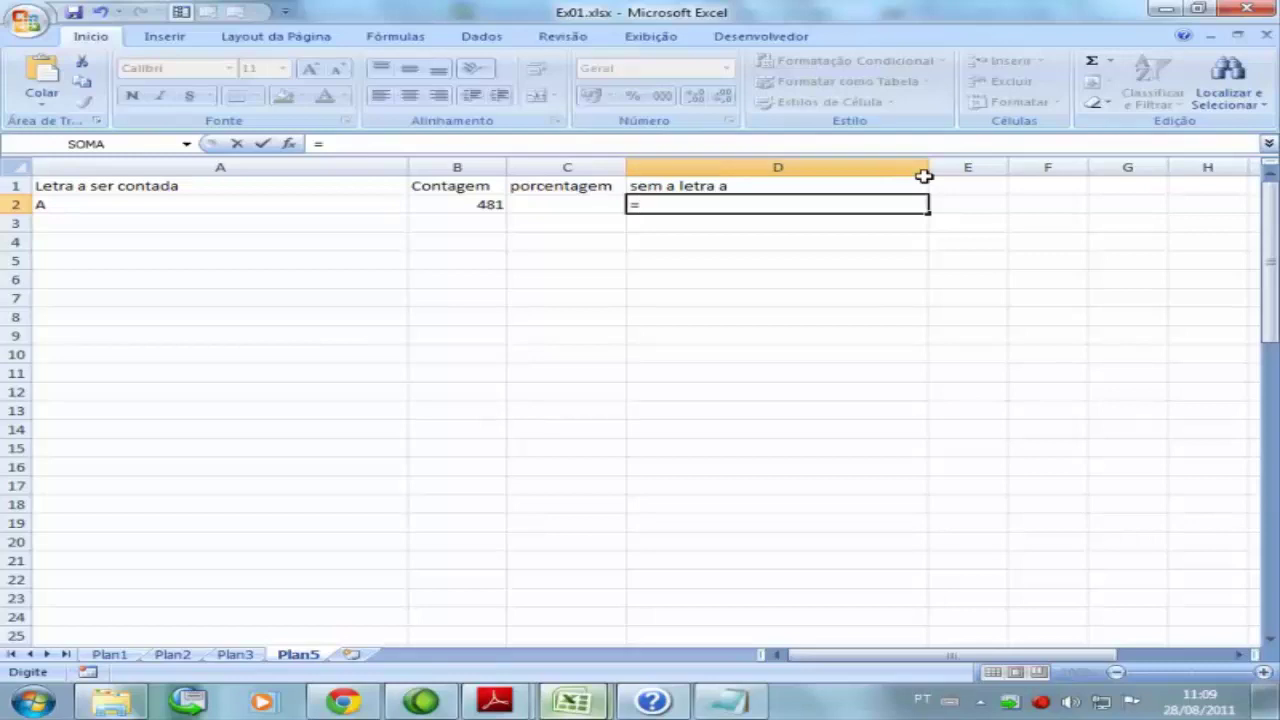
type("Núm")
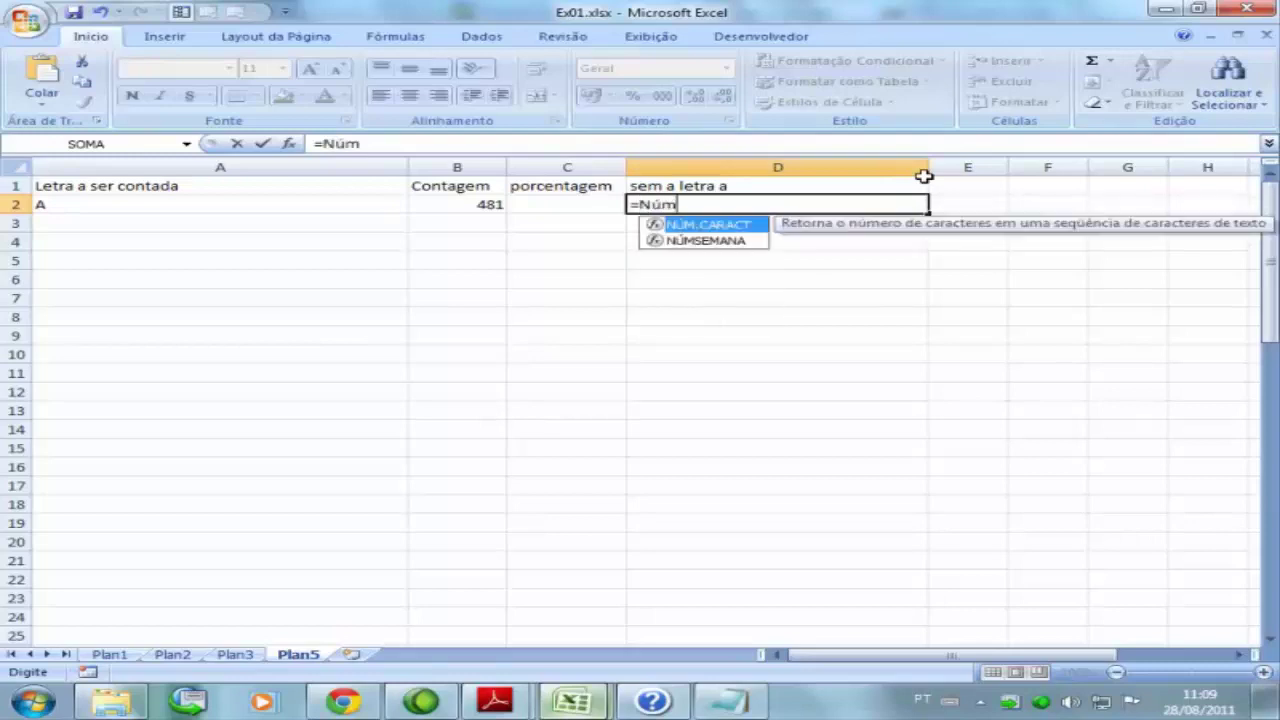
type(".carac")
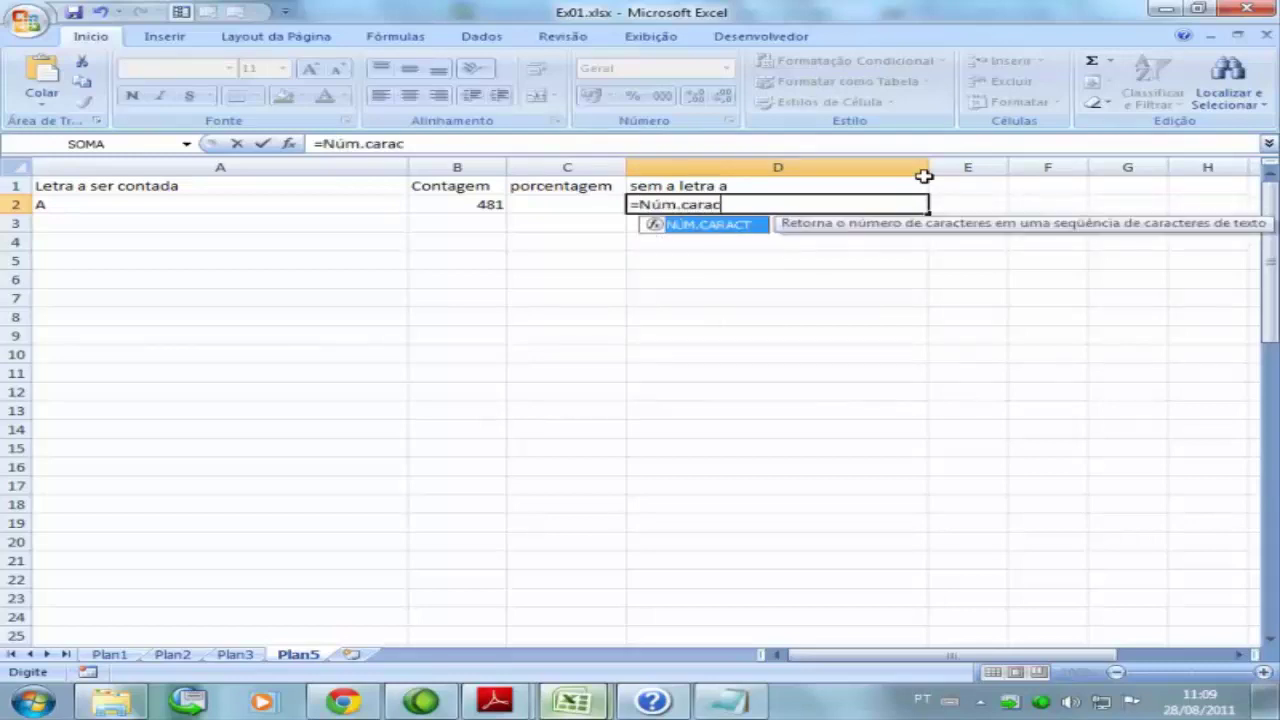
type("t(")
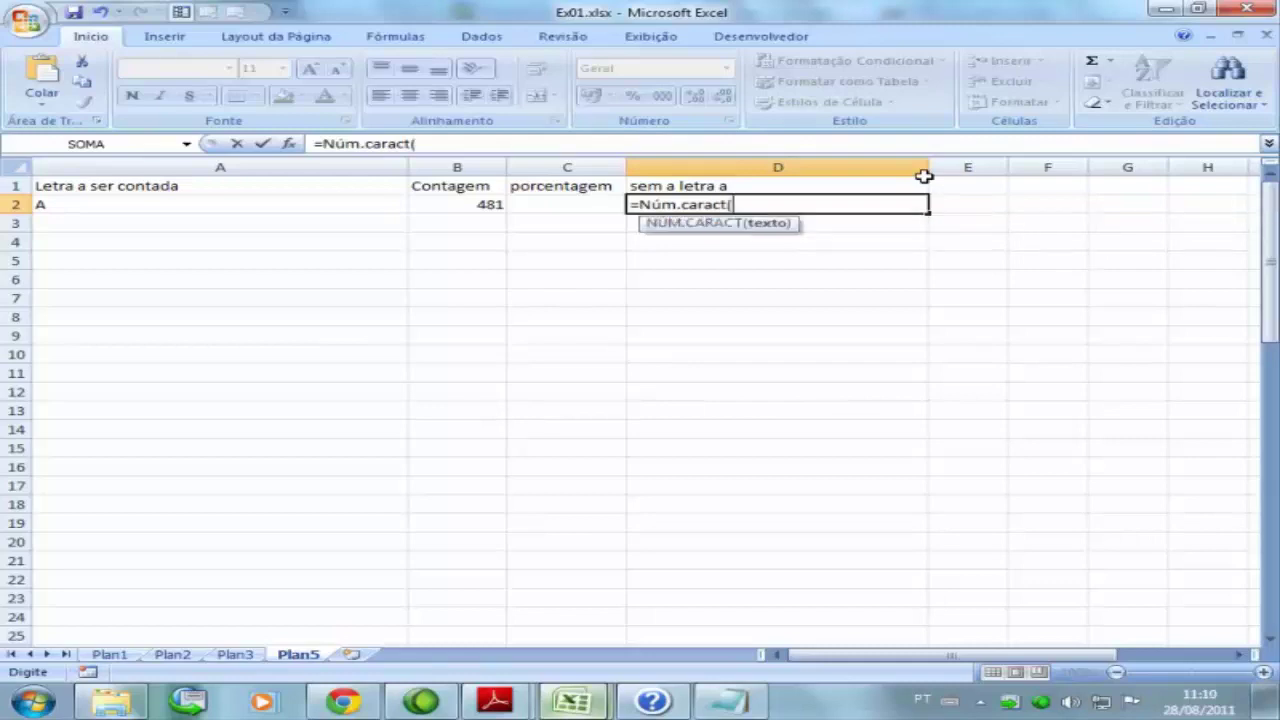
Nest the Substituir( function inside Núm.caract( in the D2 formula, correcting any misspelling of its name.
type("S")
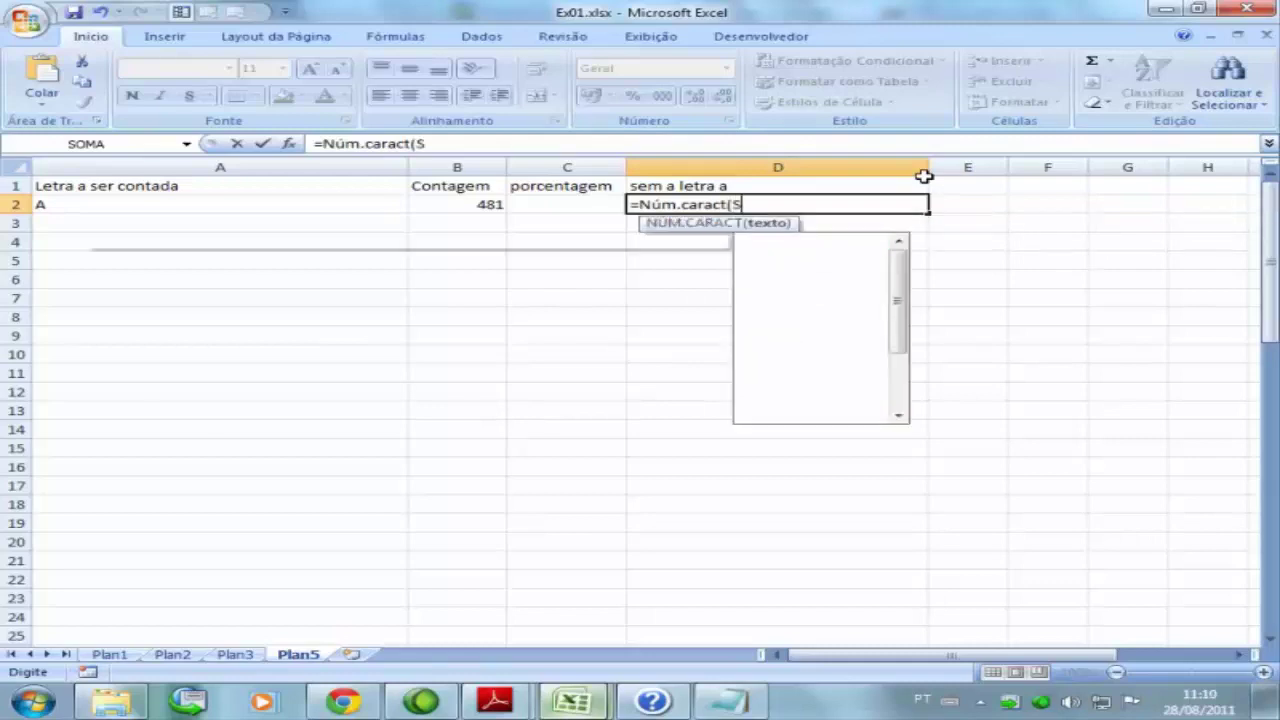
type("UBSTITU")
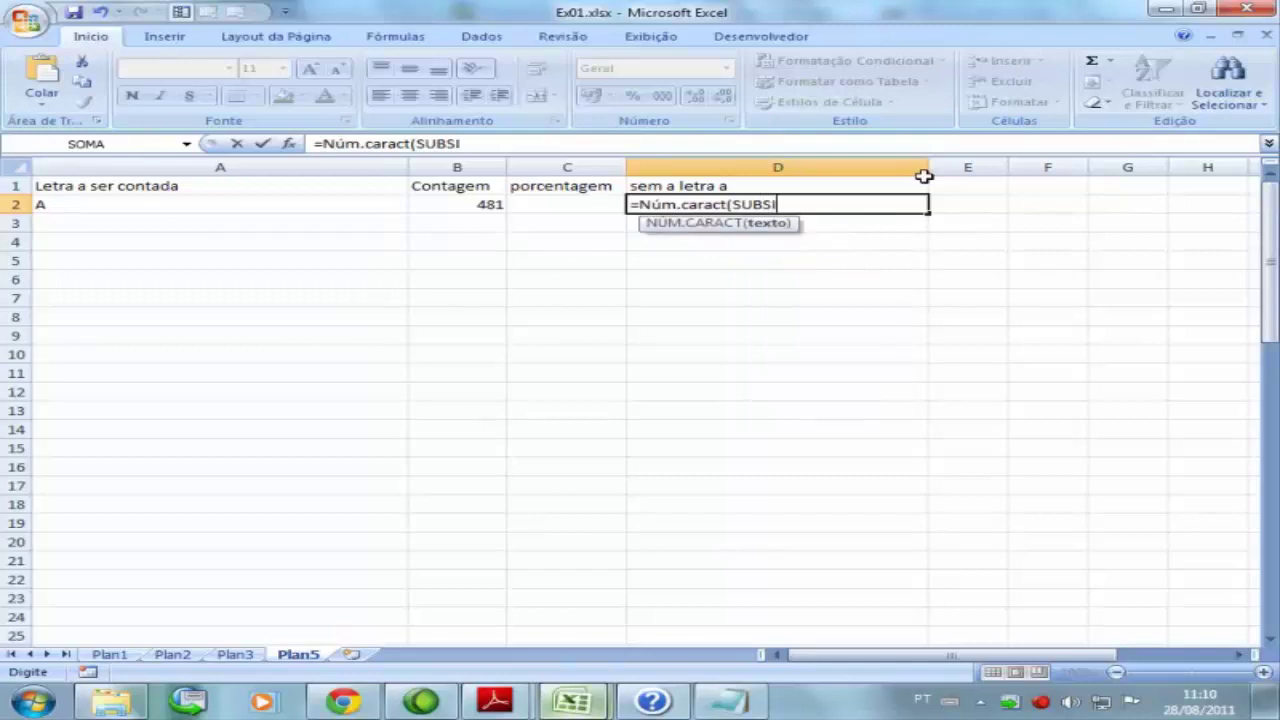
key("BackSpace")
key("BackSpace")
key("BackSpace")
key("BackSpace")
key("BackSpace")
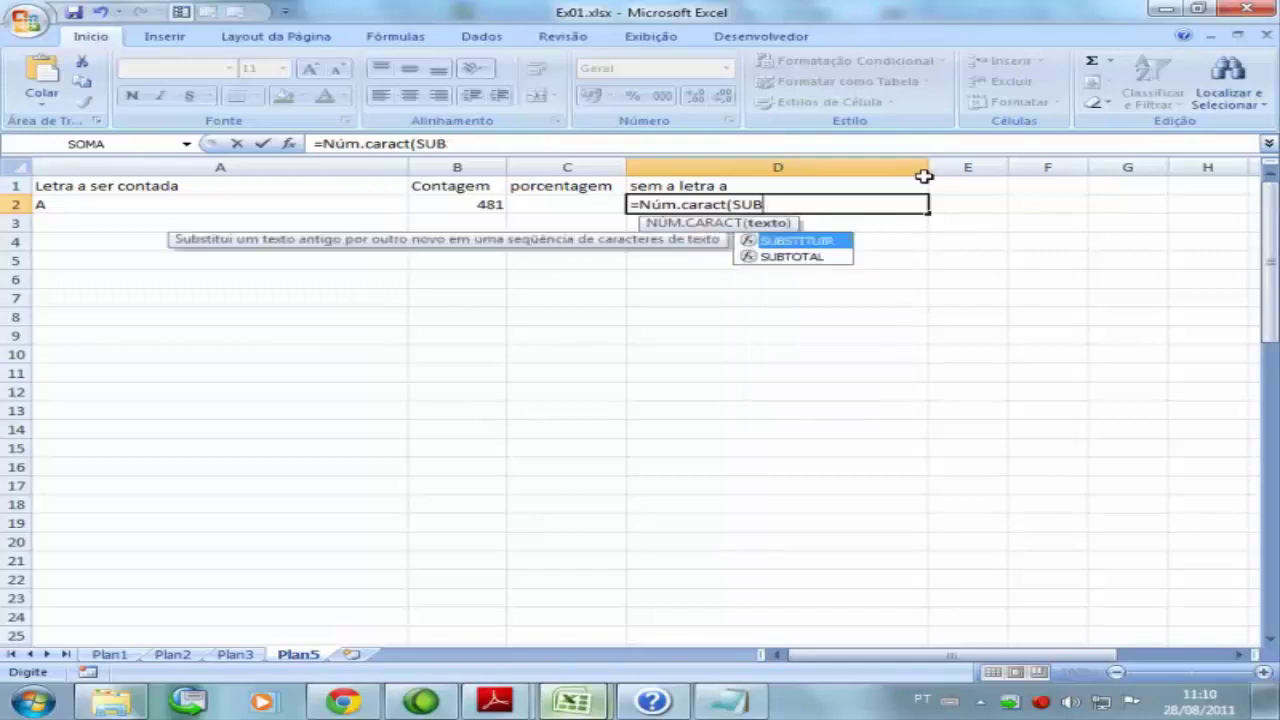
type("stit")
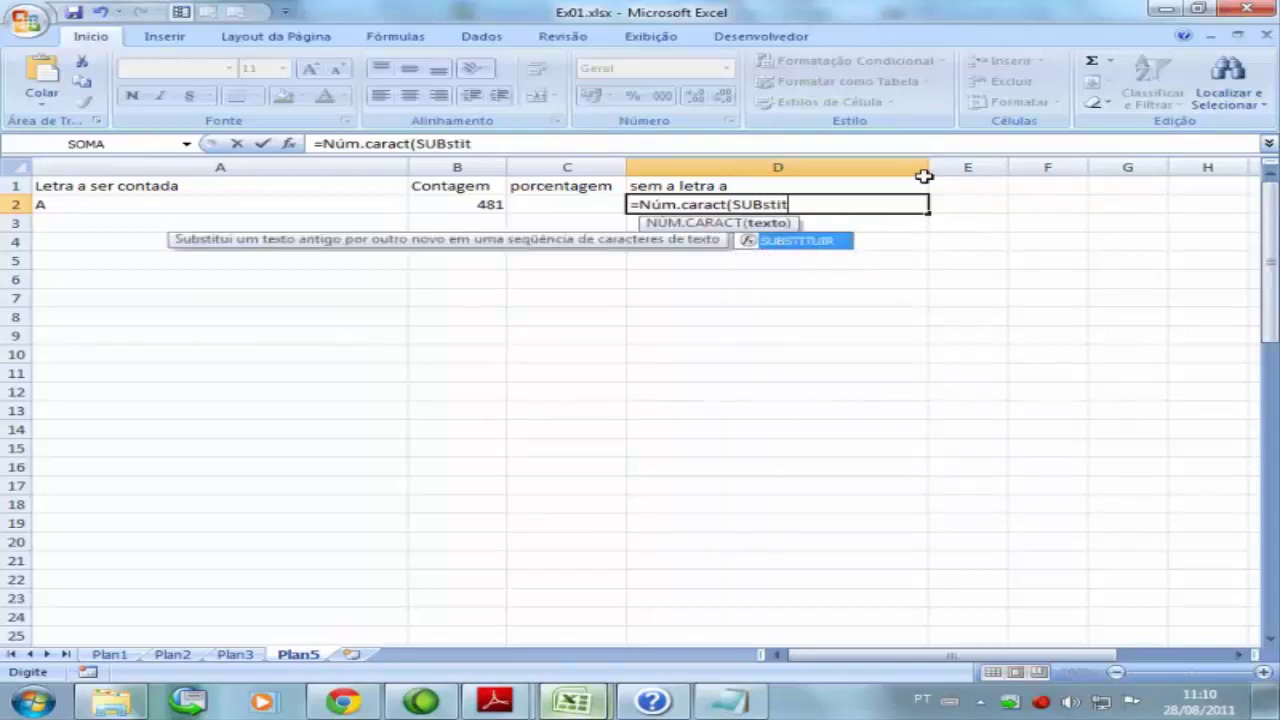
type("uir(")
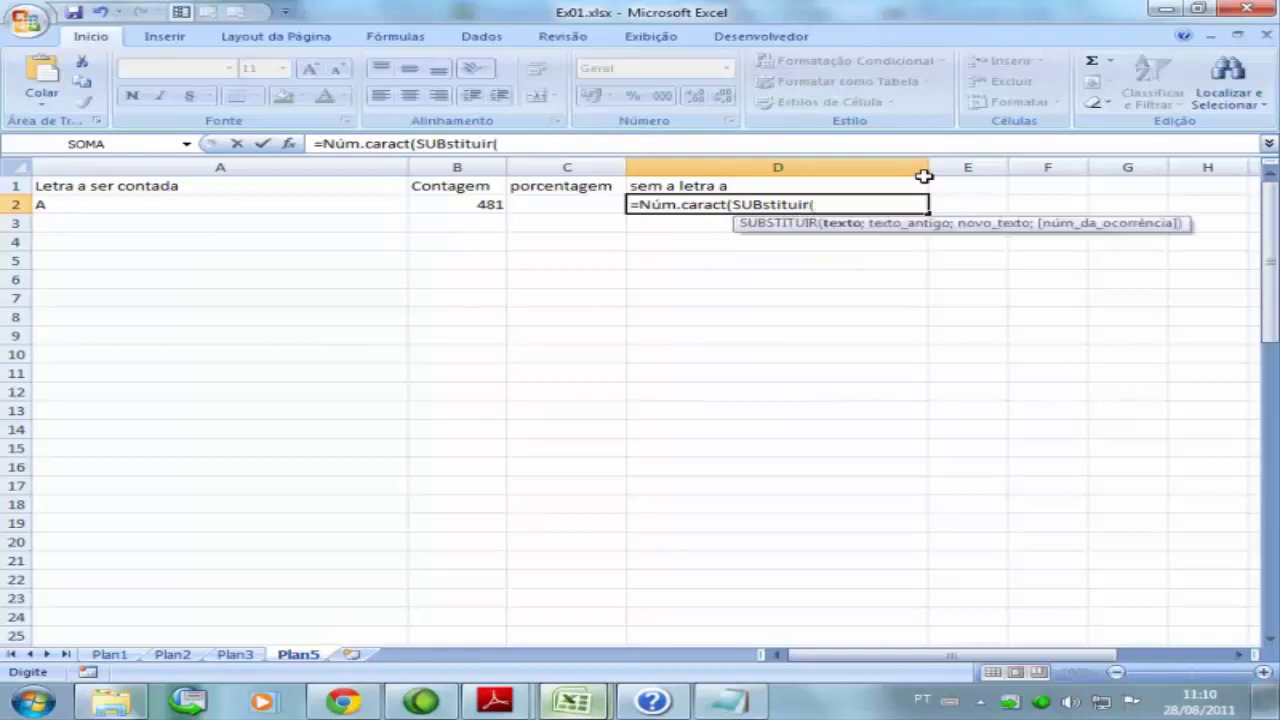
Supply Maiúscula($a$36); as the text argument of Substituir in the D2 formula.
type("Ma")
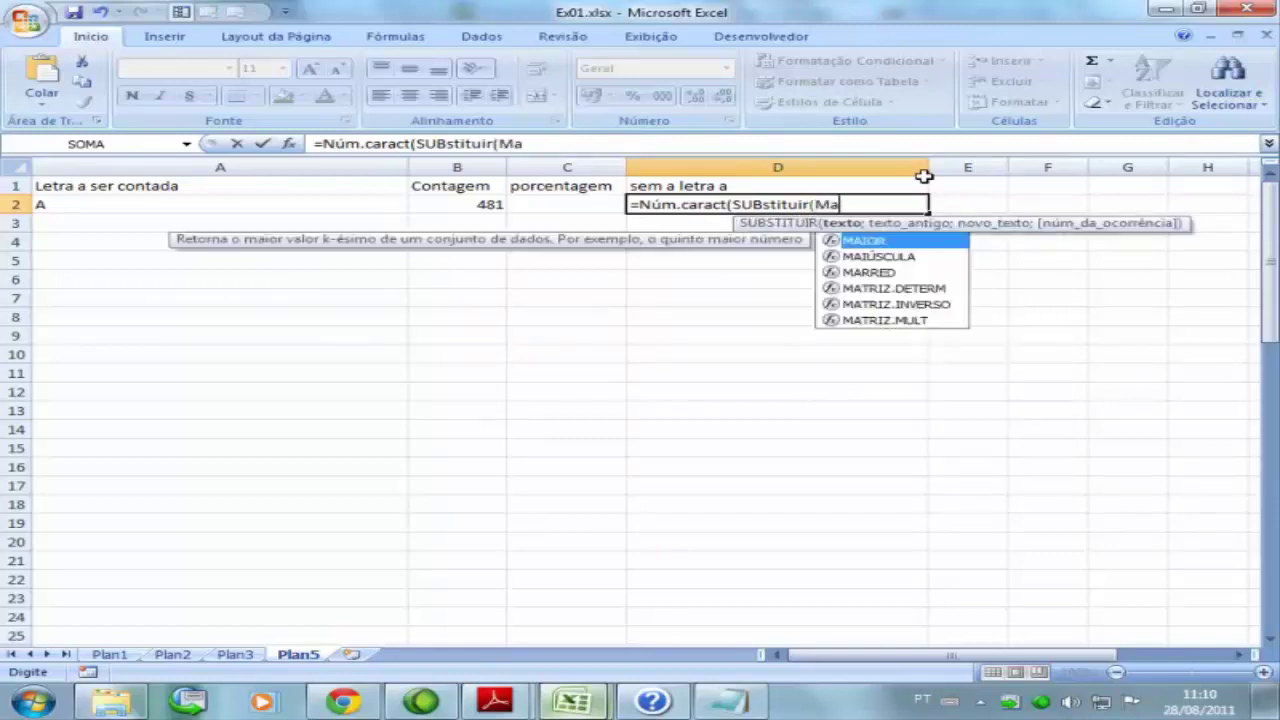
type("iúscula")
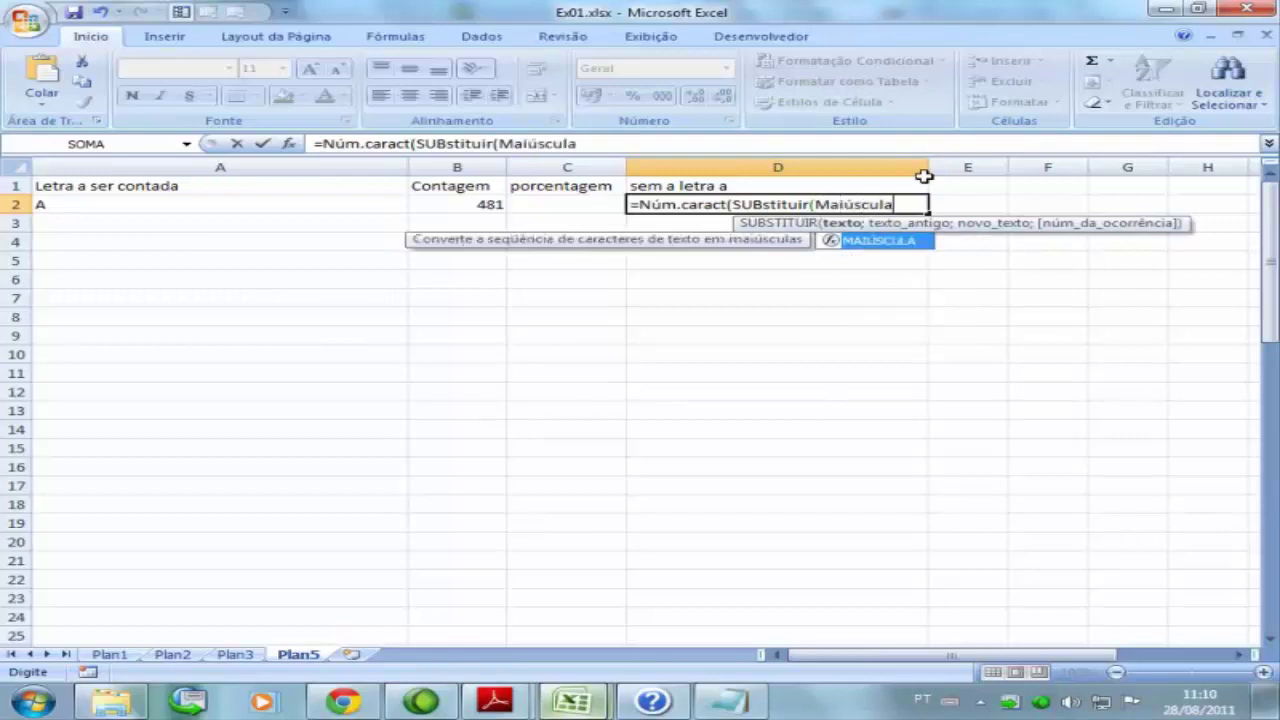
type("(")
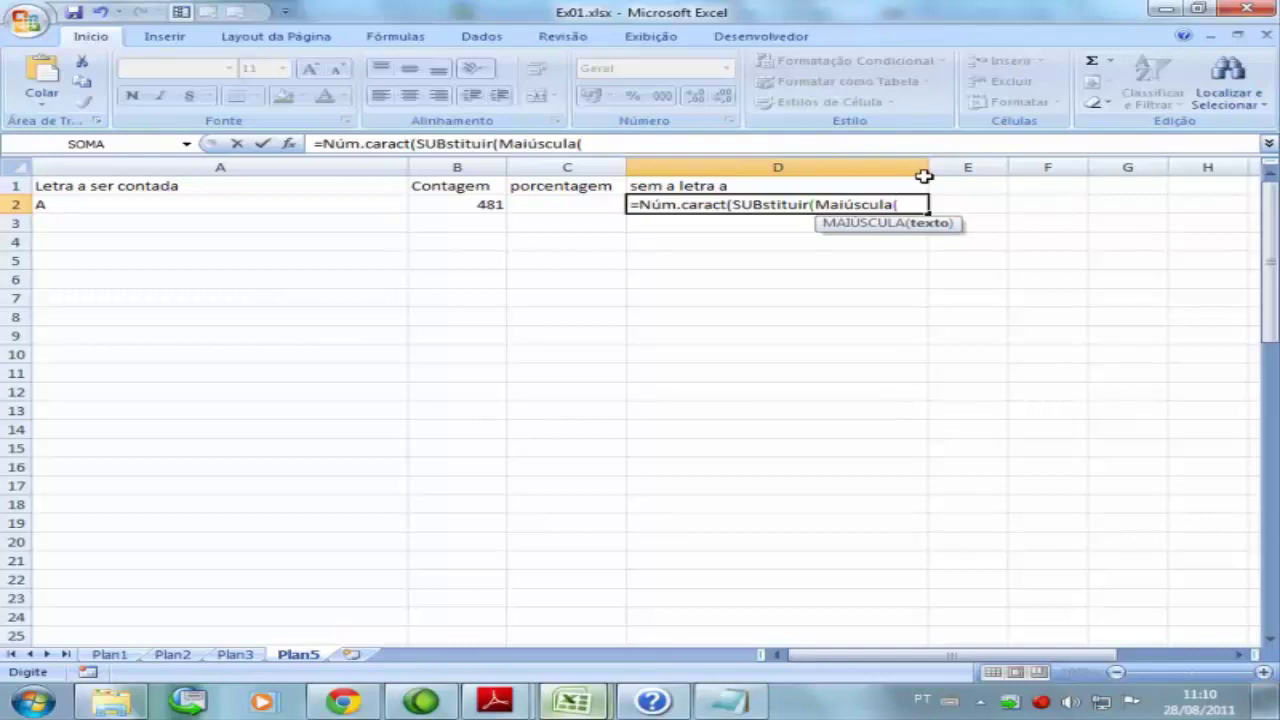
type("$a$36)")
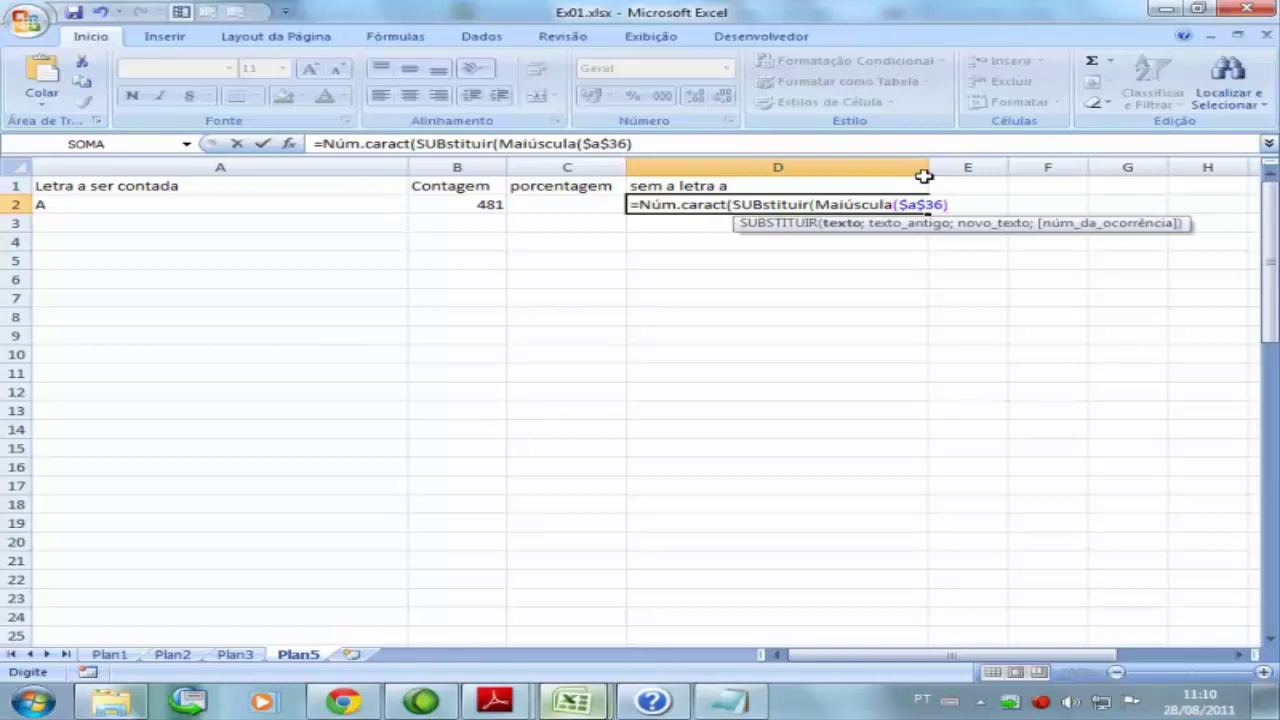
type(";")
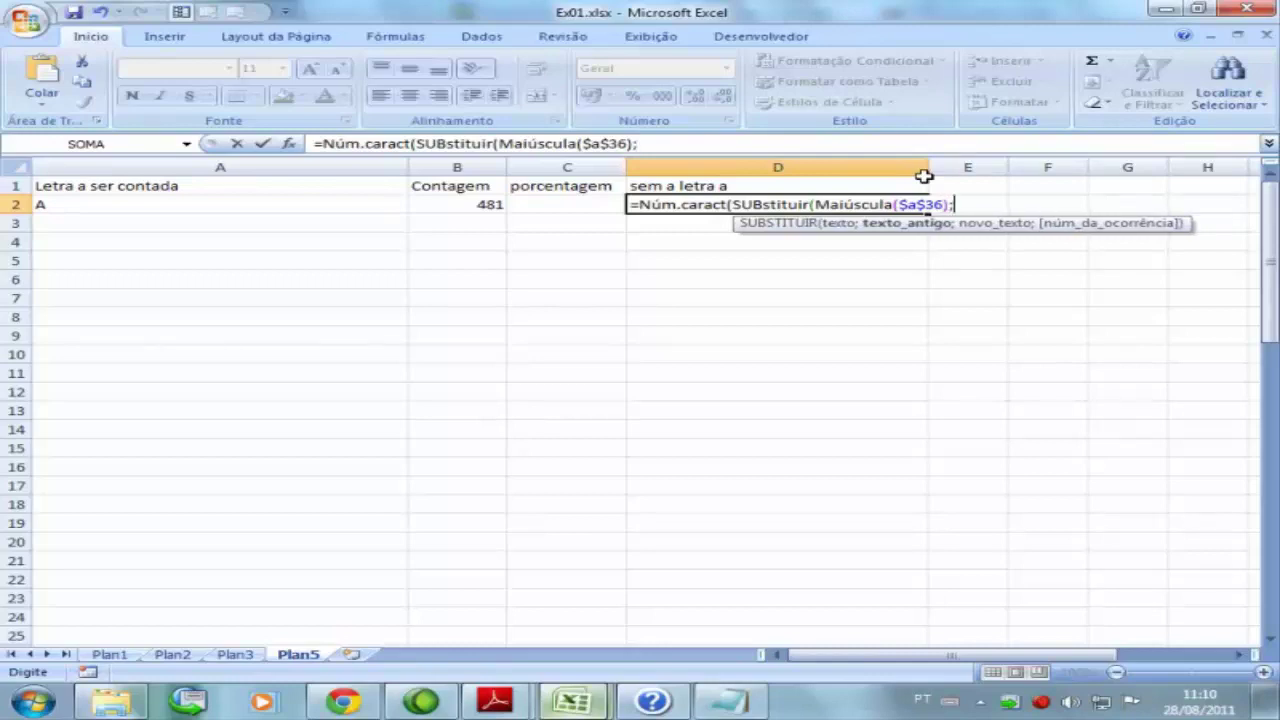
Complete the D2 formula with A2 as the old text and "" as the new text, closing both functions.
key("Left")
key("Left")
key("Left")
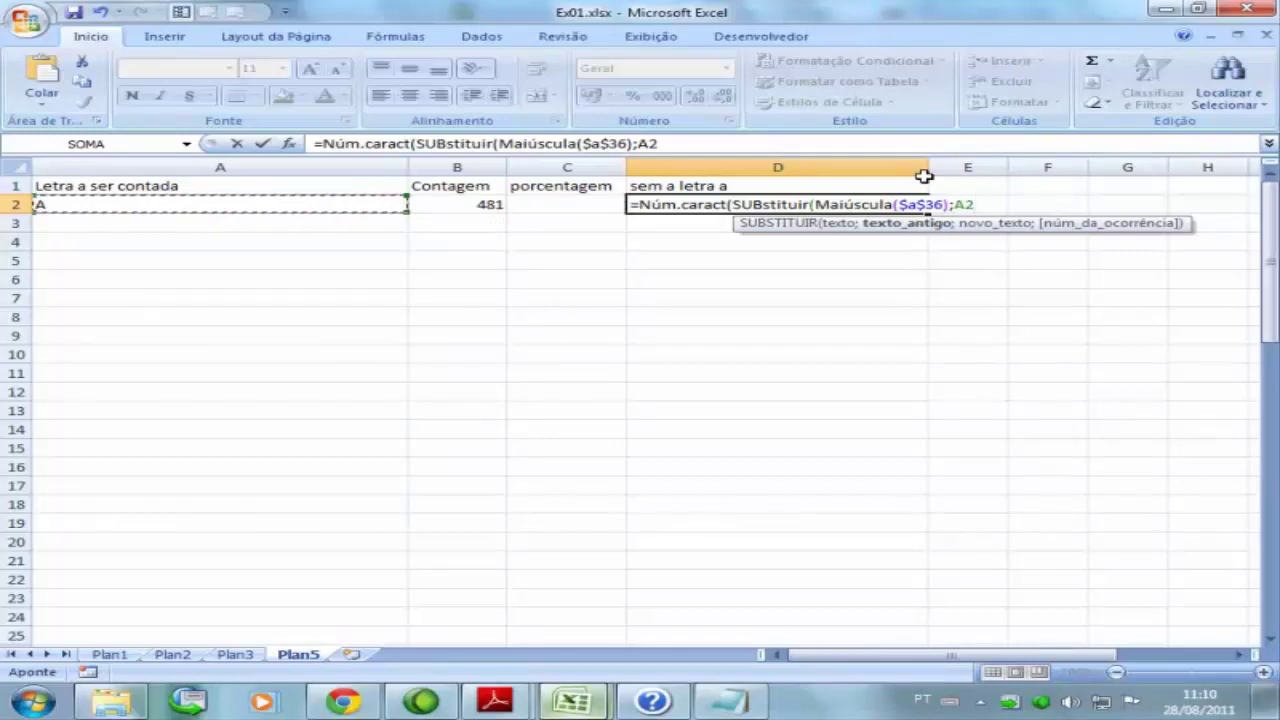
type(";")
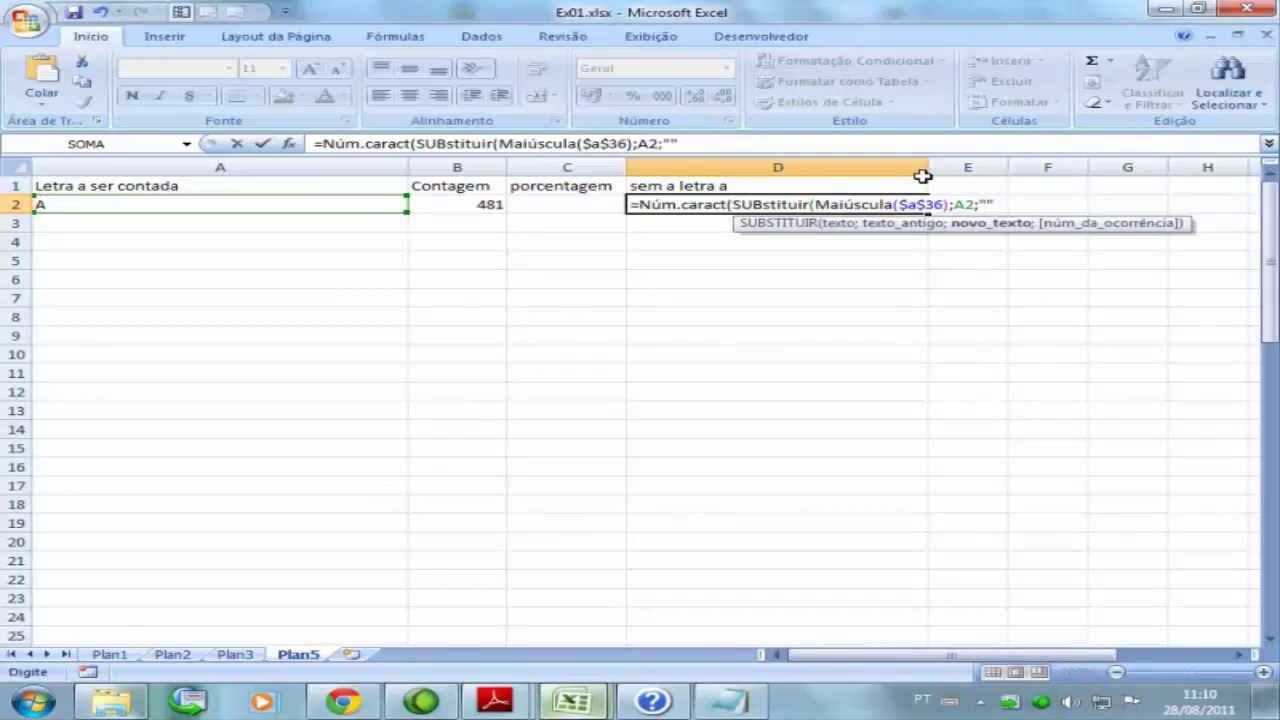
type("\"\"))")
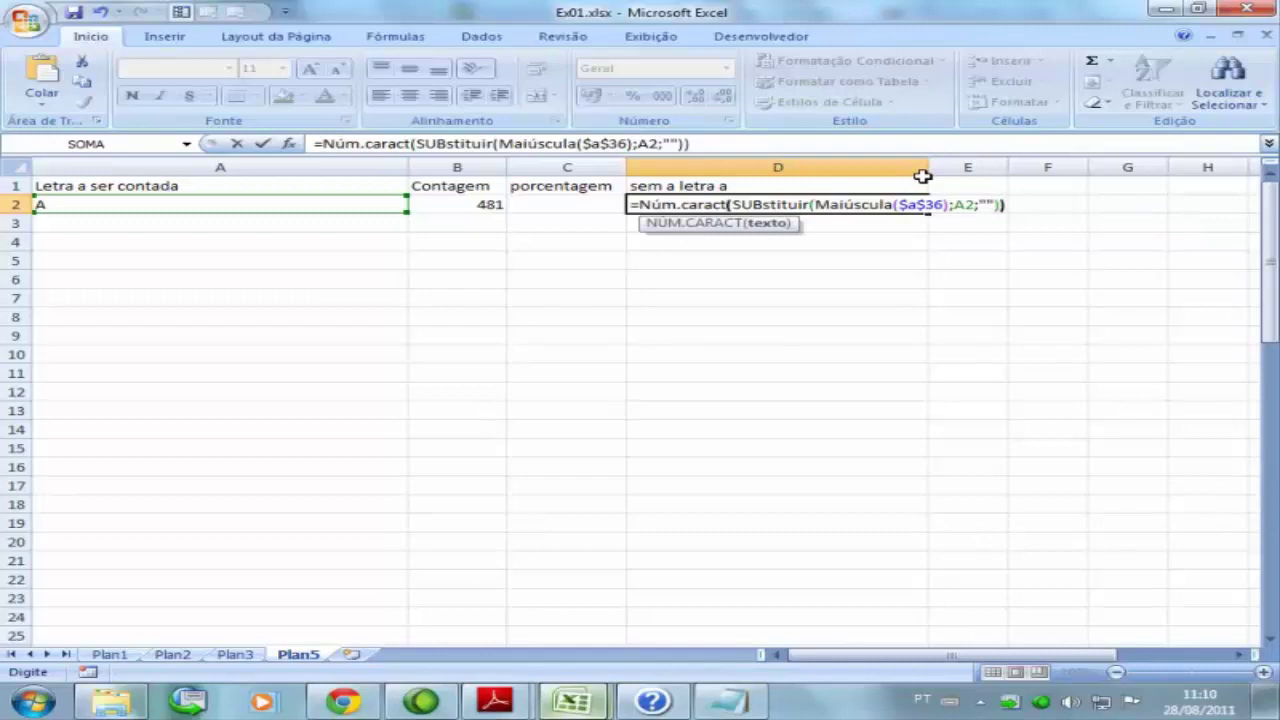
key("Return")
key("Up")
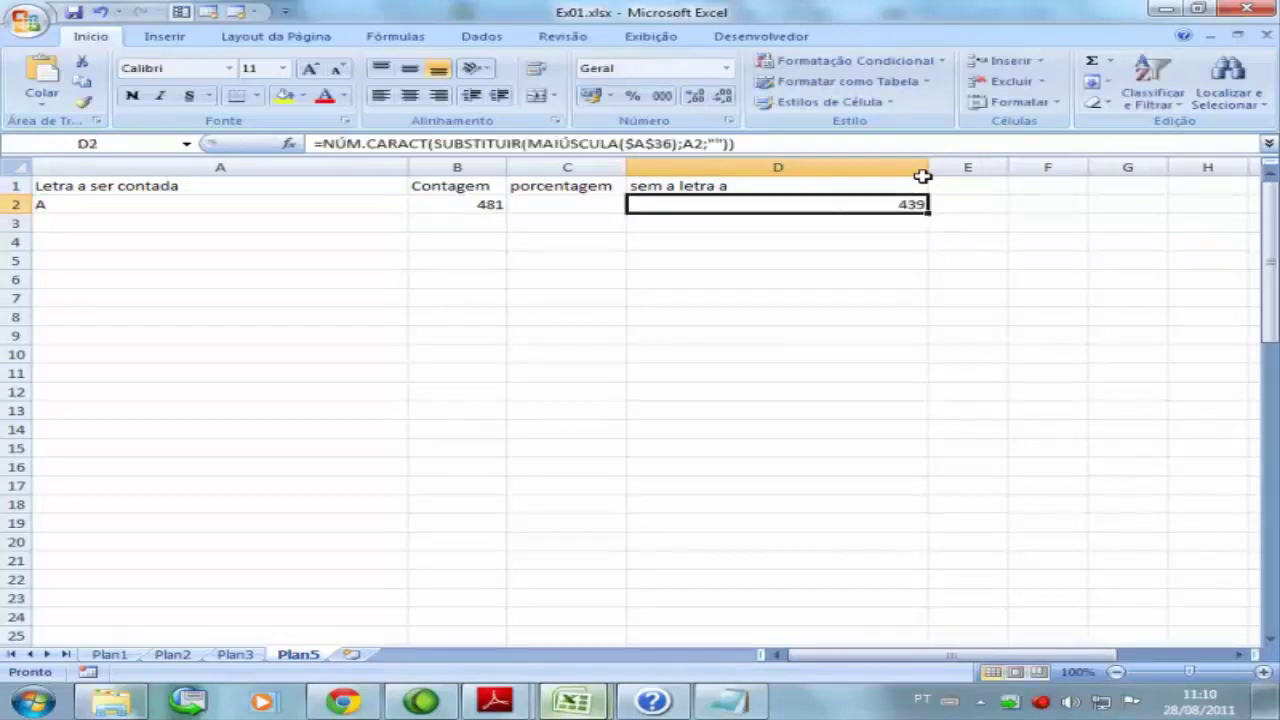
Enter the formula =B2-D2 in cell C3 to subtract the length without the letter from the total length.
left_click(455, 203)
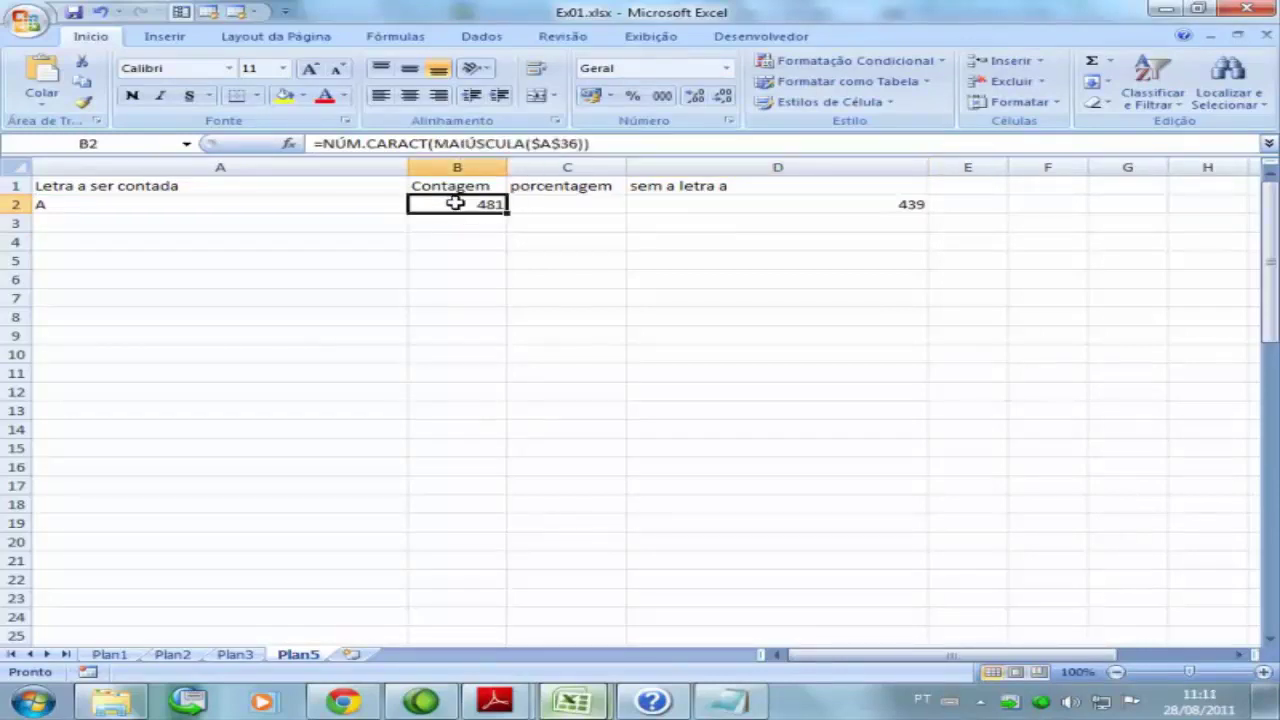
left_click(800, 207)
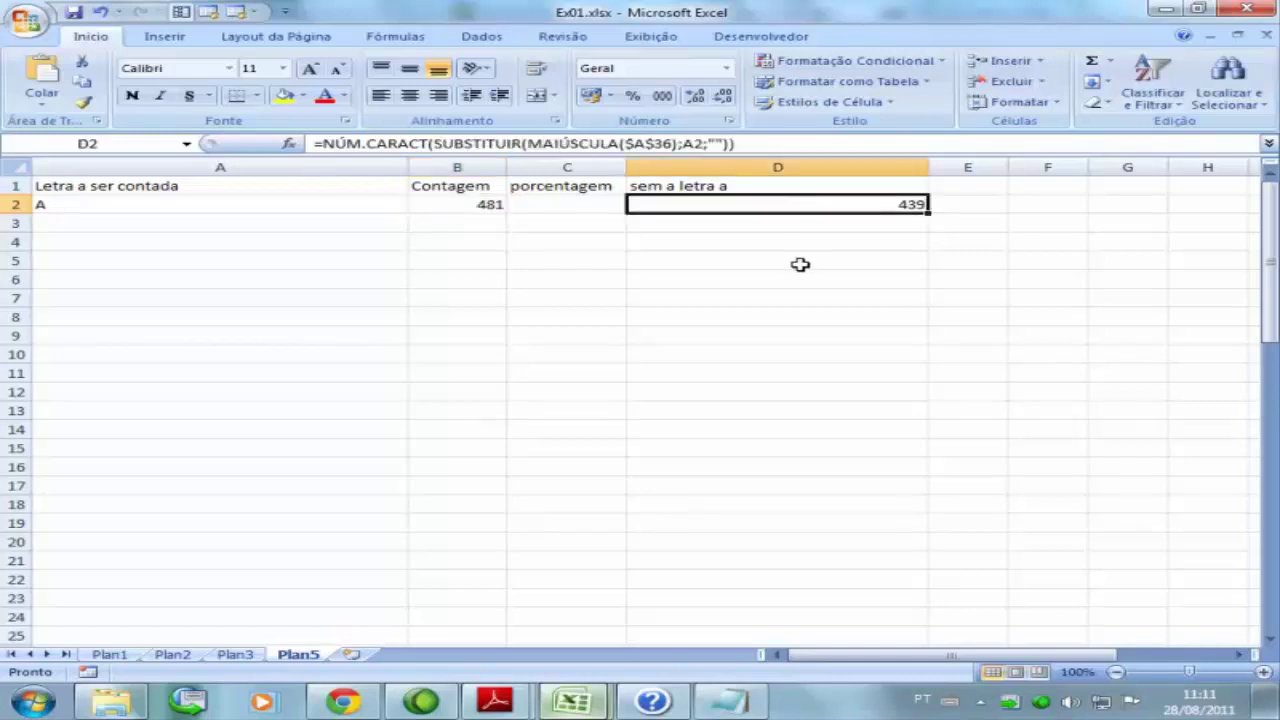
left_click(583, 228)
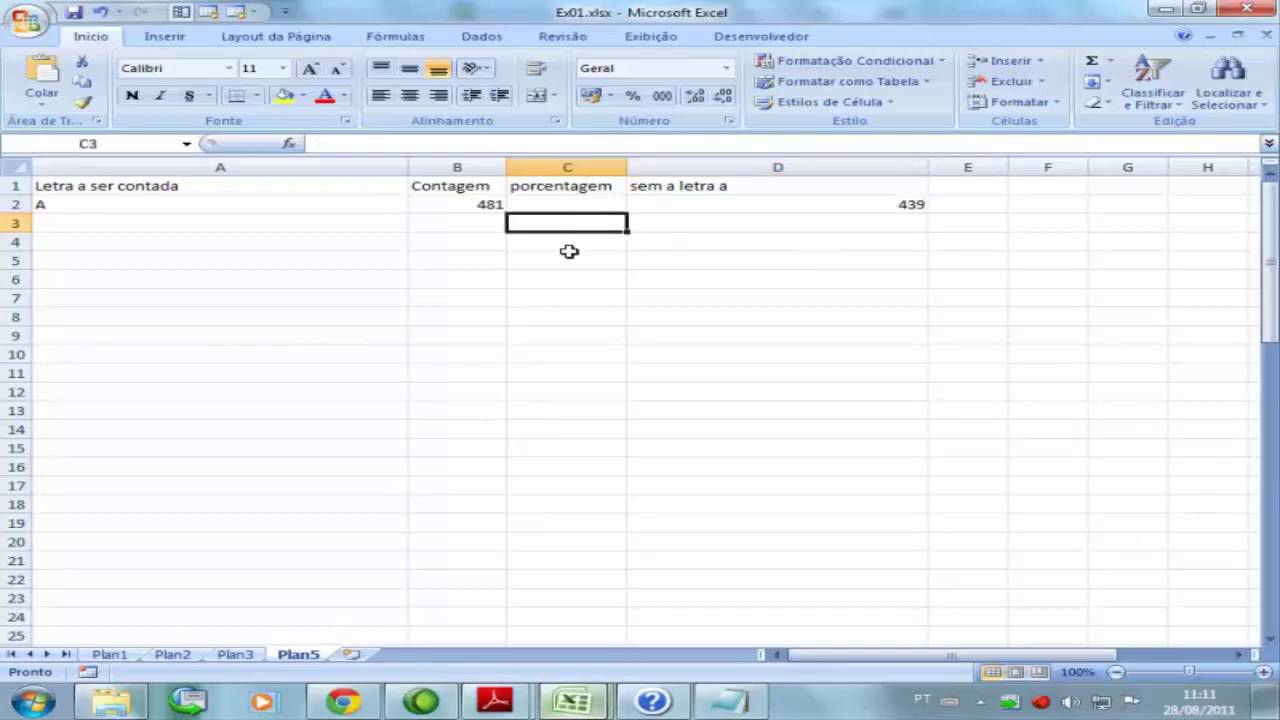
type("=")
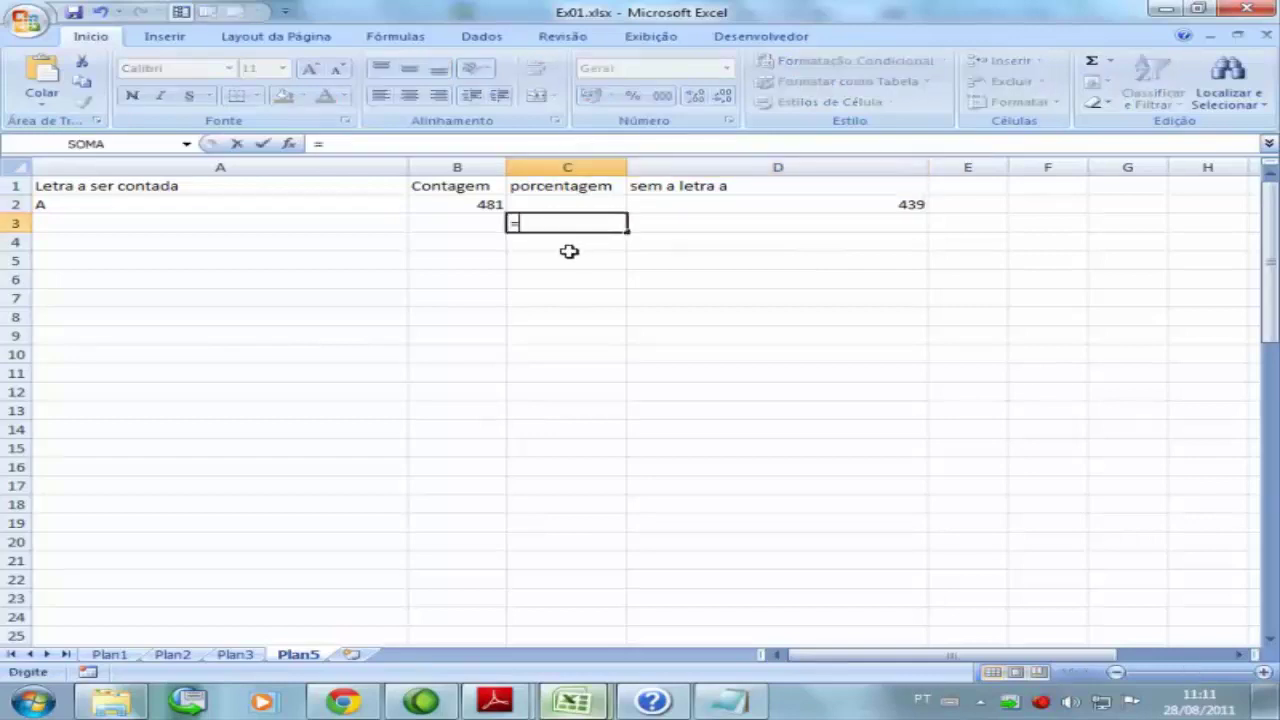
key("Up")
key("Left")
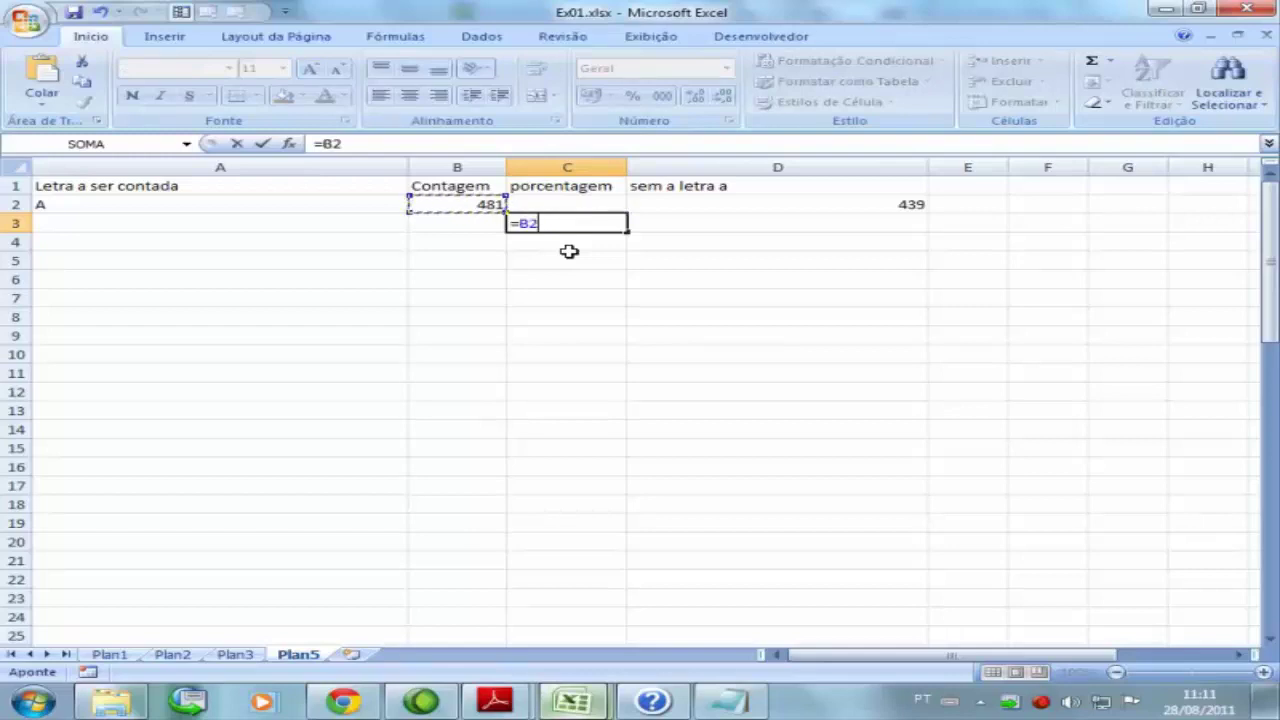
type("-")
key("Right")
key("Right")
key("Up")
key("Left")
key("Return")
key("Up")
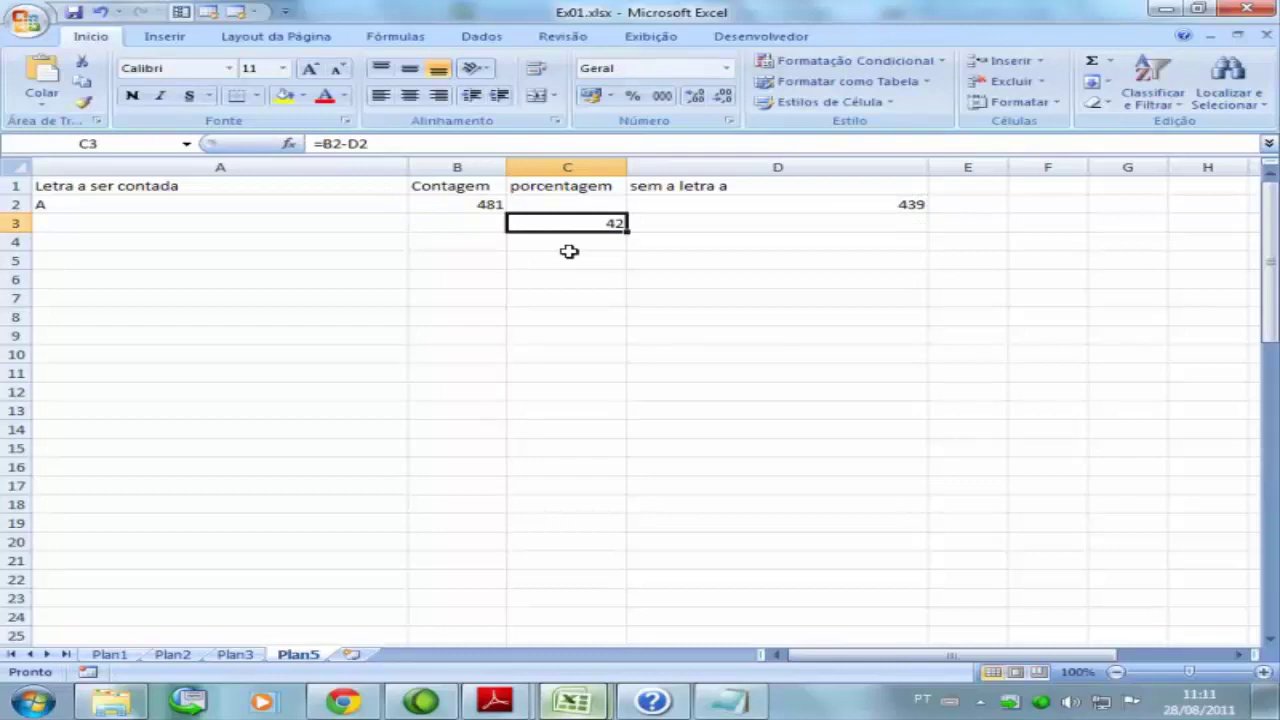
Append a space and an @ character to the end of the text in cell A36.
left_click_drag(1272, 296, 1270, 310)
left_click_drag(940, 654, 840, 675)
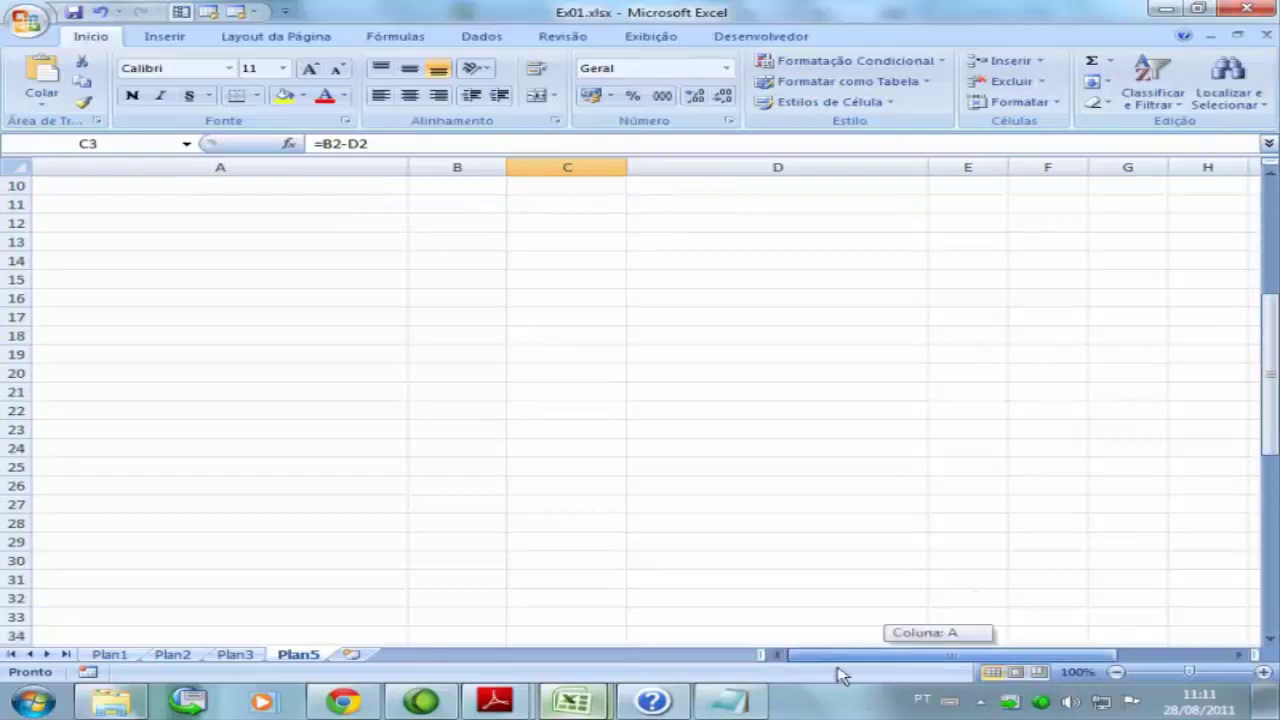
left_click_drag(1268, 400, 1248, 596)
left_click(385, 638)
double_click(385, 638)
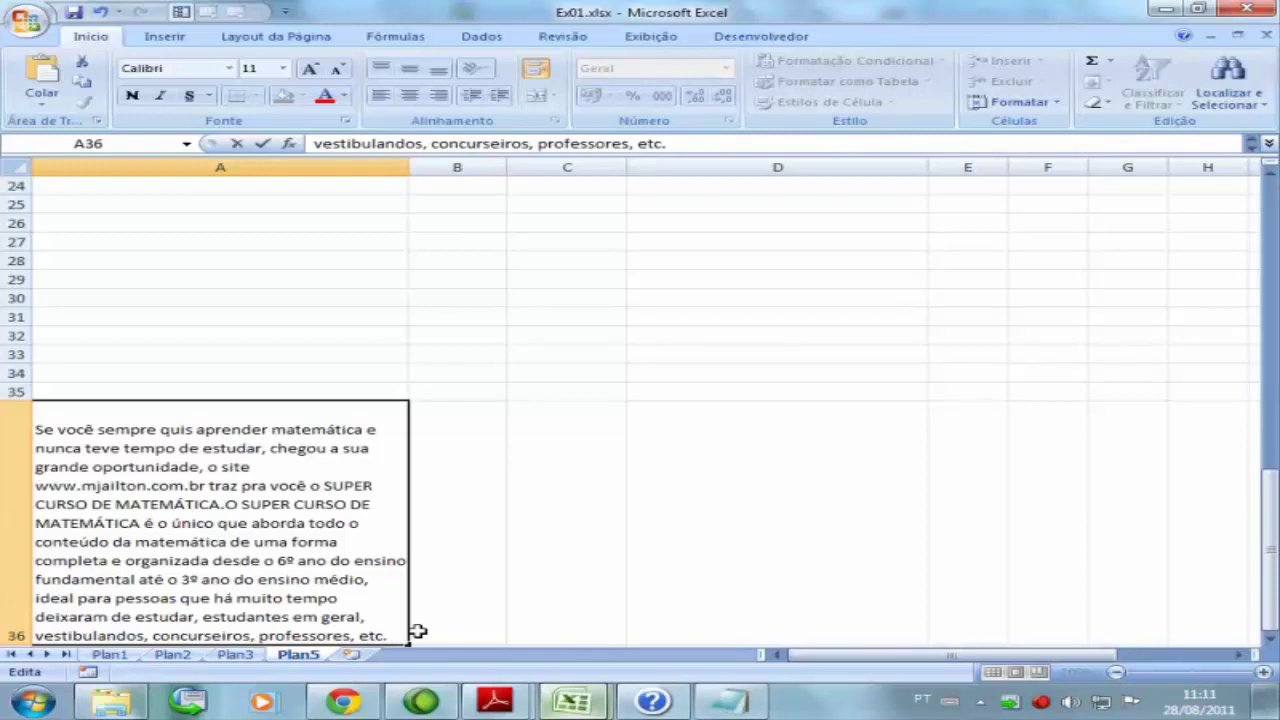
type("@")
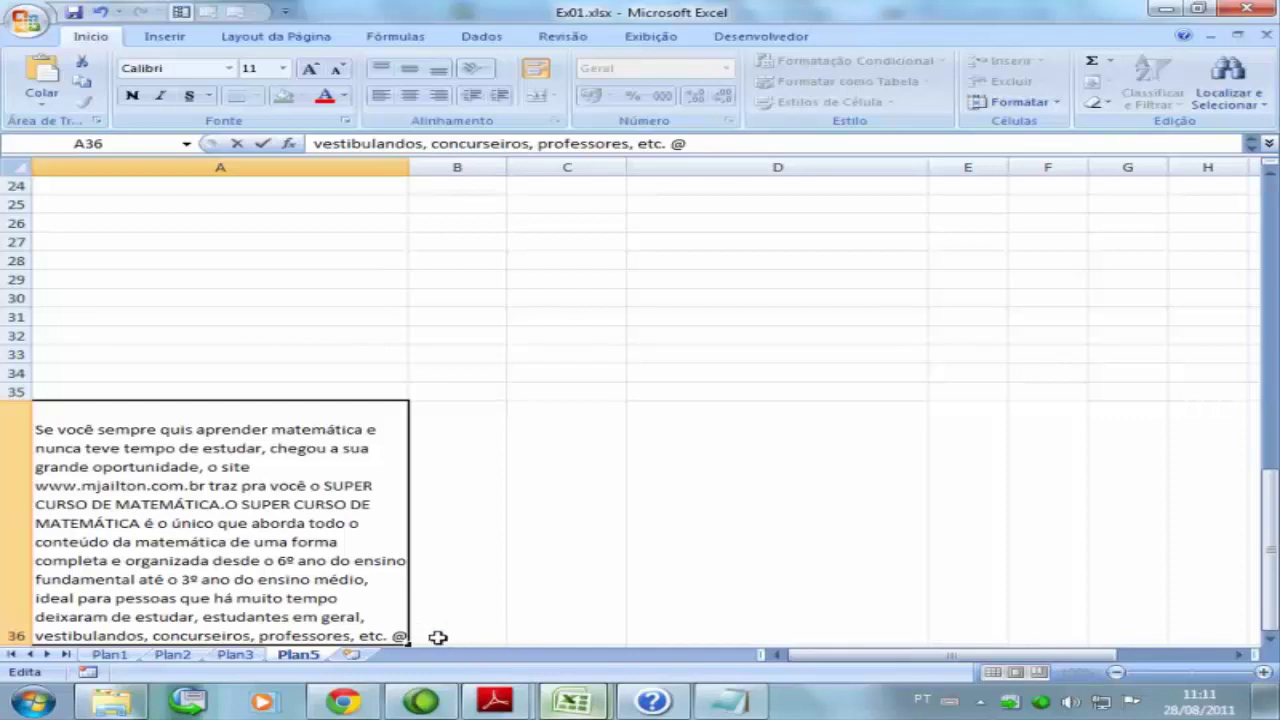
left_click(479, 617)
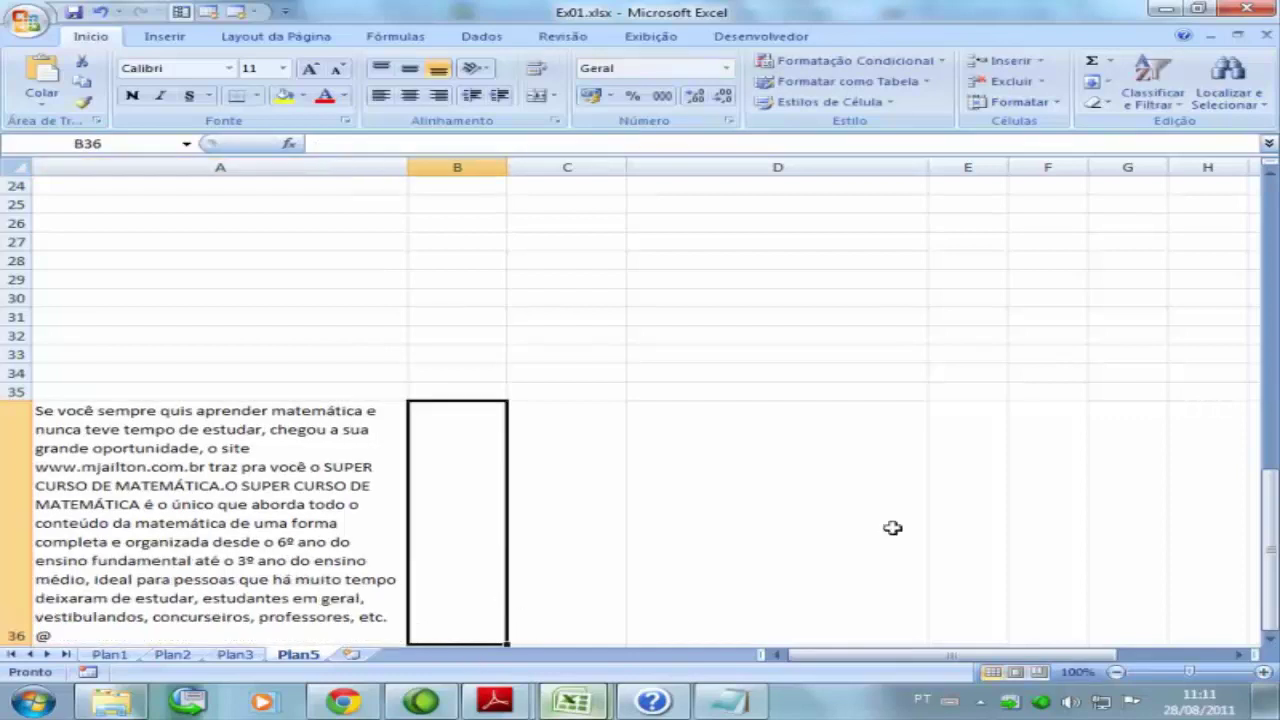
In the D2 formula, replace the A2 reference with "@" as the text that Substituir removes.
left_click_drag(1268, 545, 1268, 270)
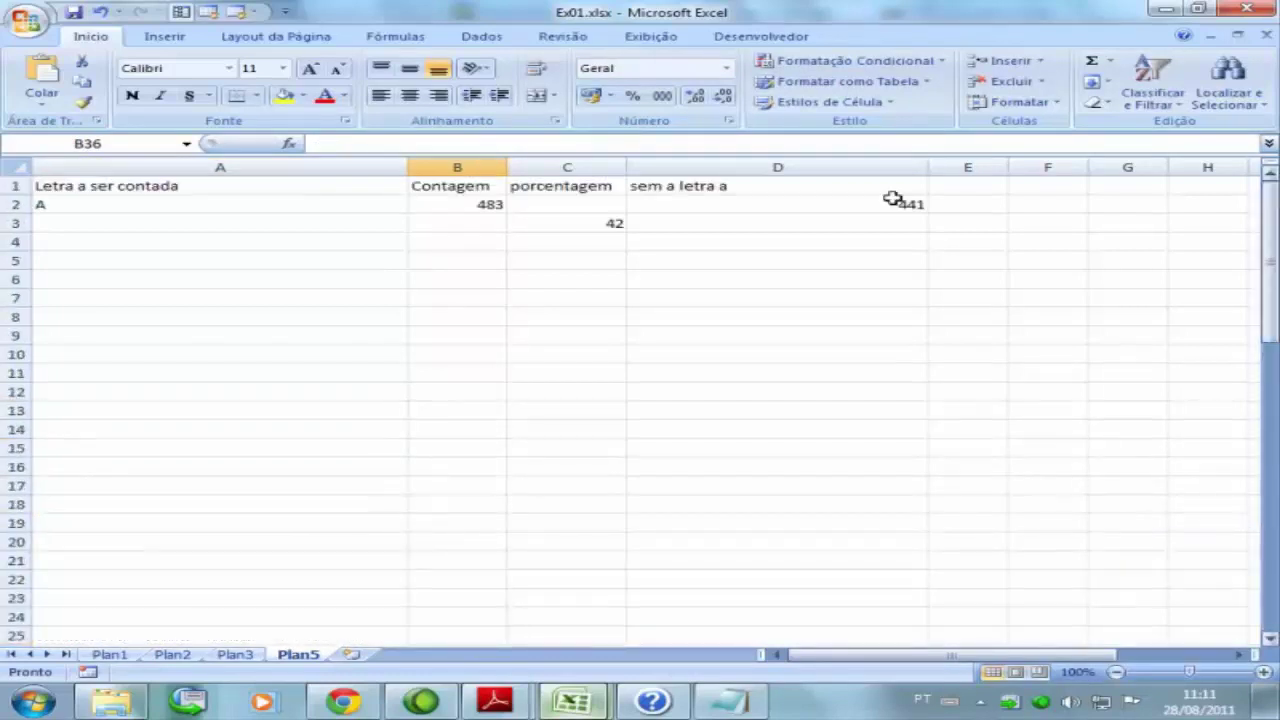
left_click(470, 204)
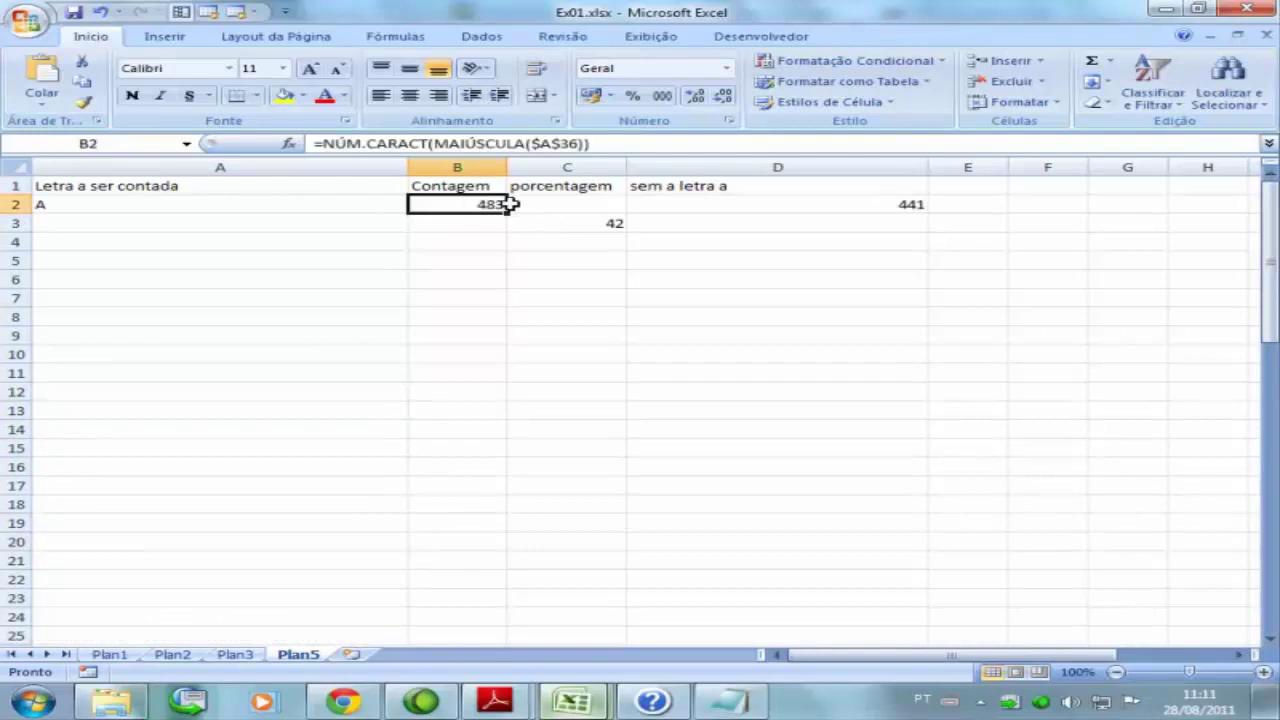
left_click(864, 204)
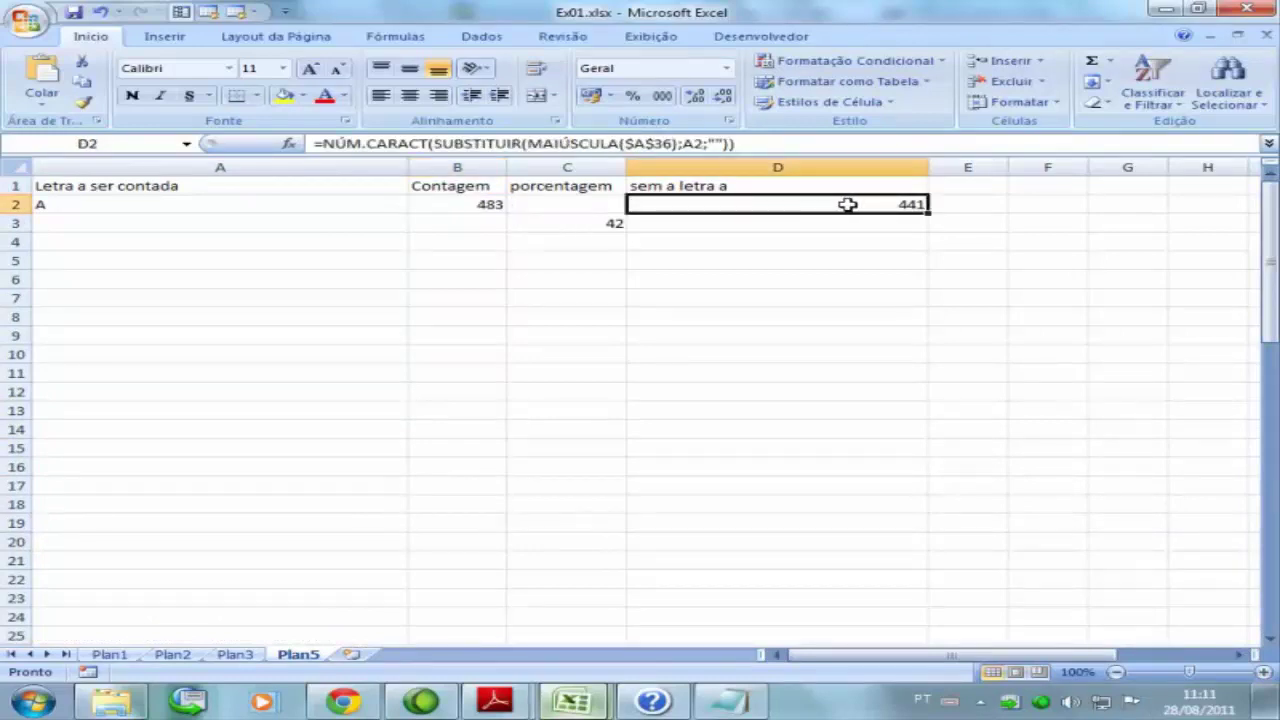
left_click(700, 143)
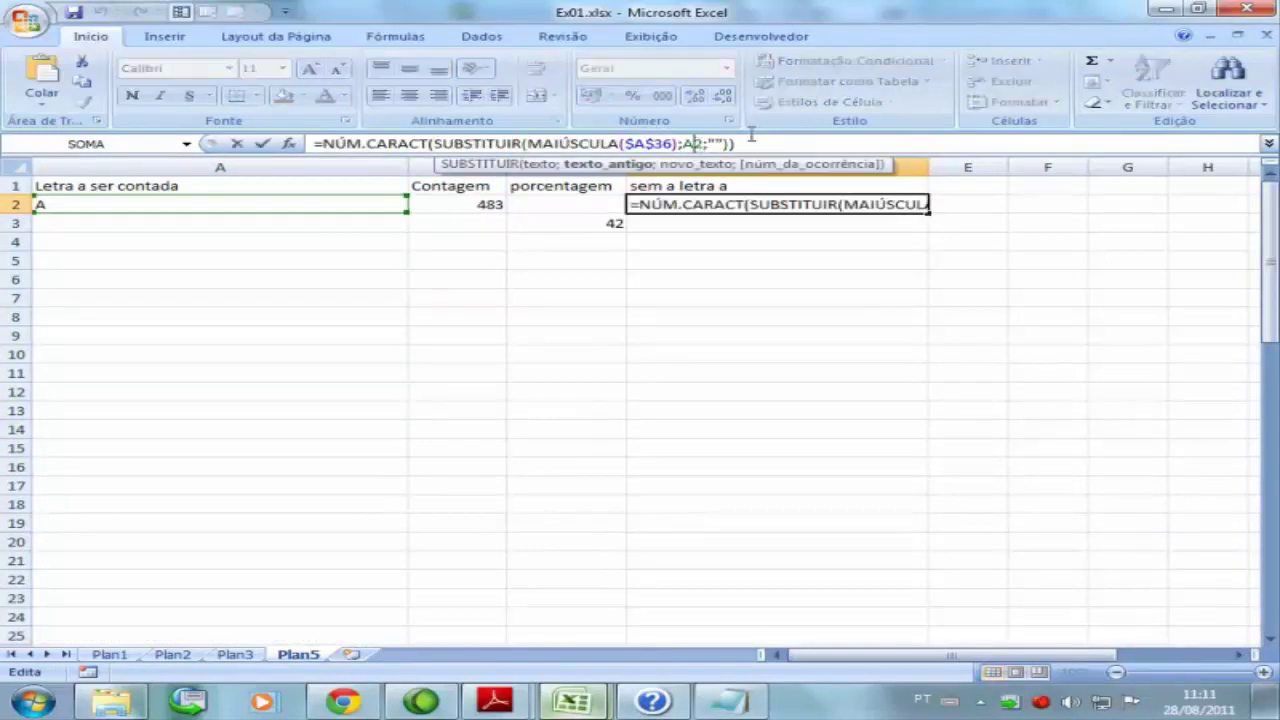
key("BackSpace")
key("BackSpace")
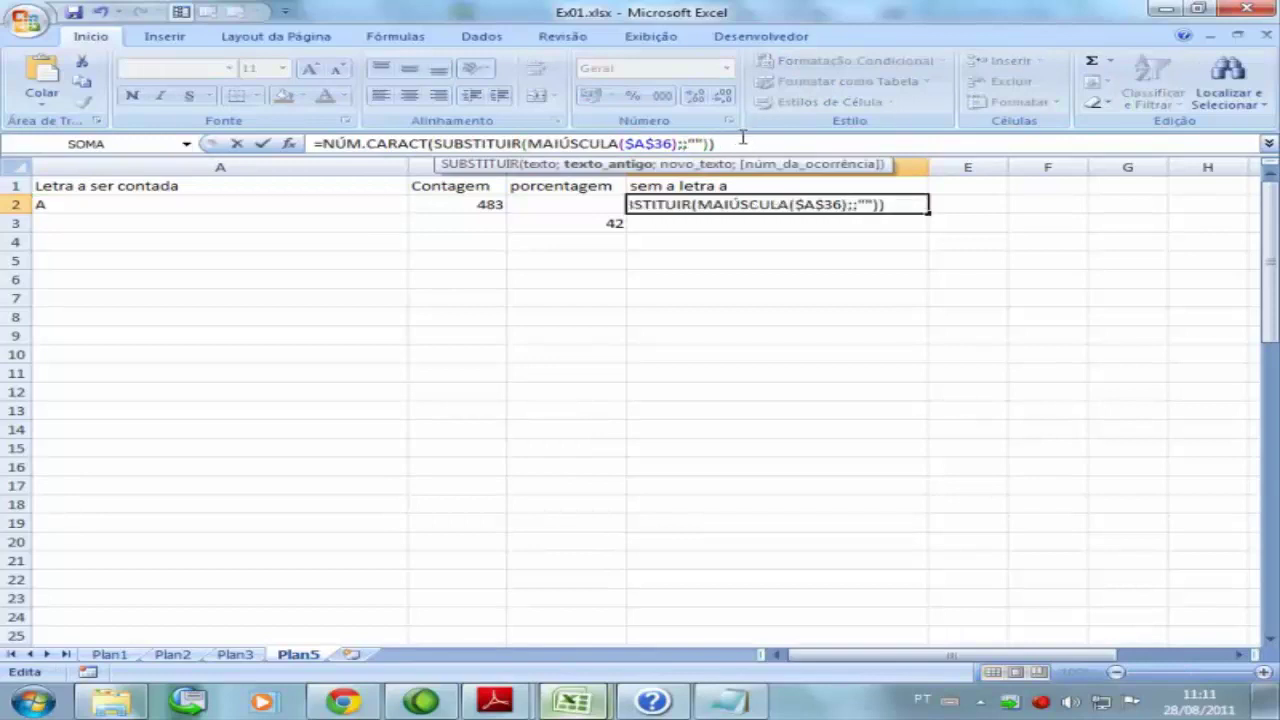
type("\"")
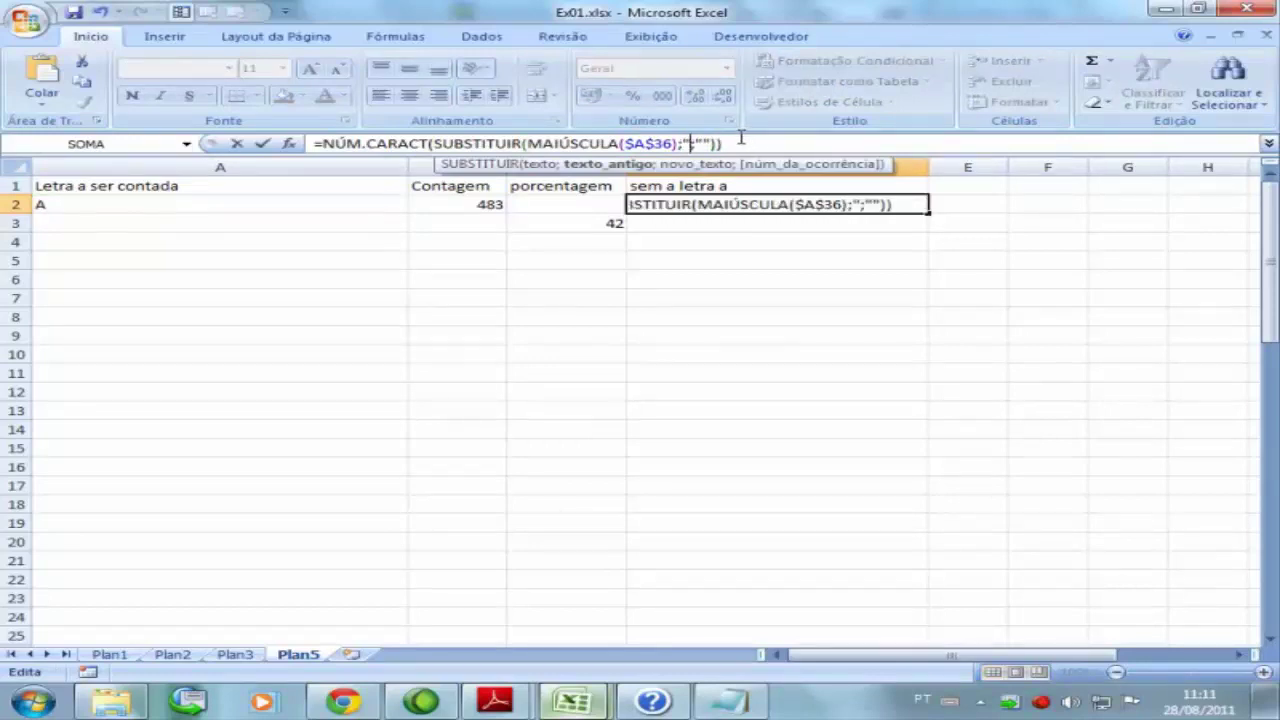
type("@\"")
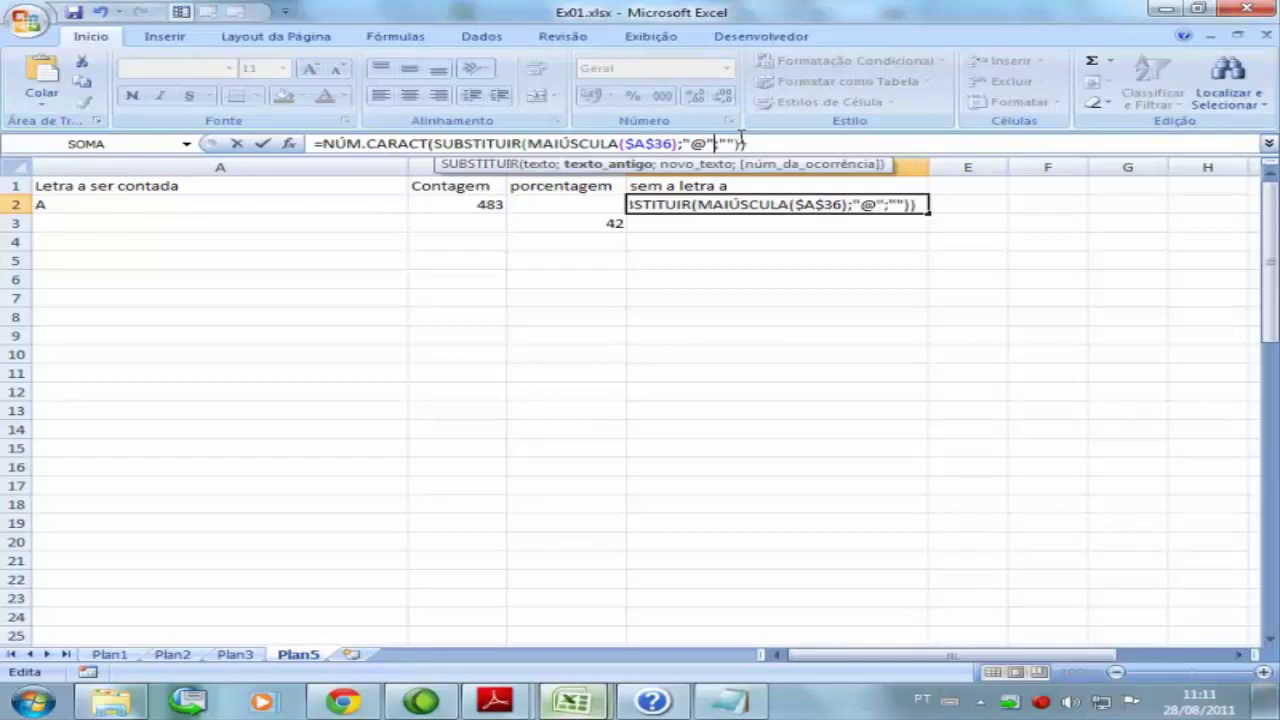
left_click(772, 221)
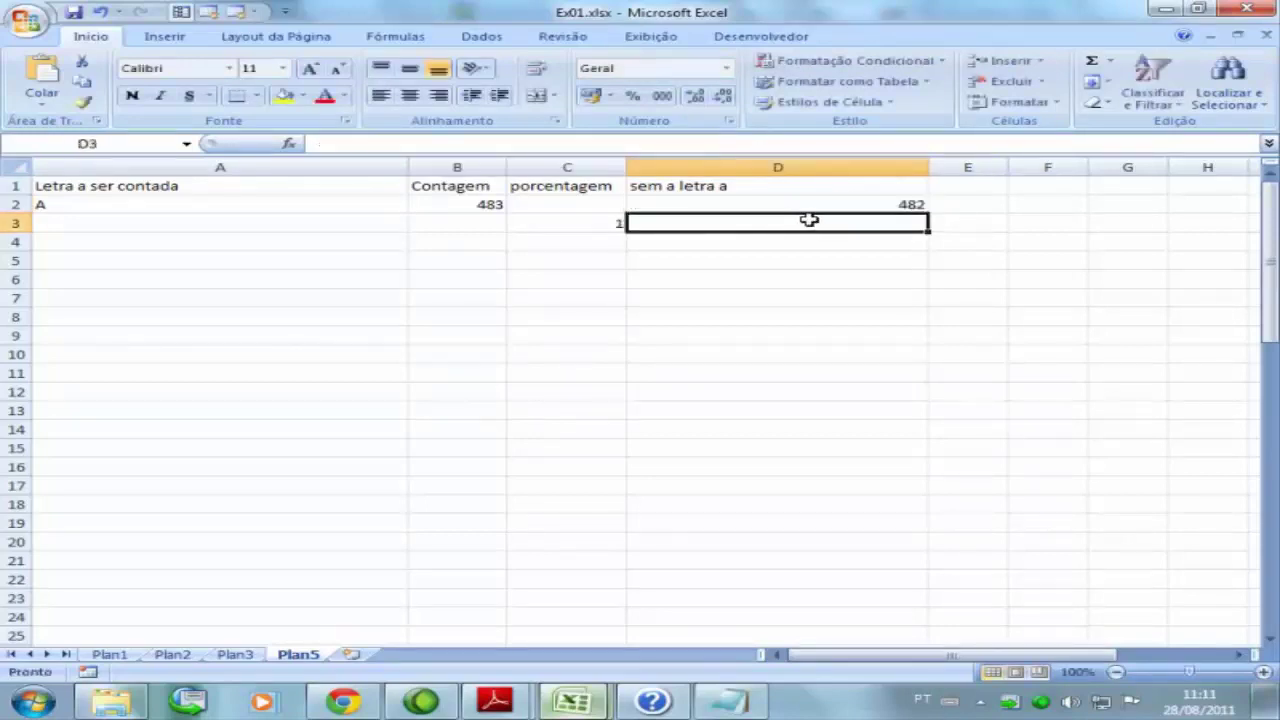
Check the formulas and results in cells C3, B2 and D2 for the @ count.
left_click(604, 234)
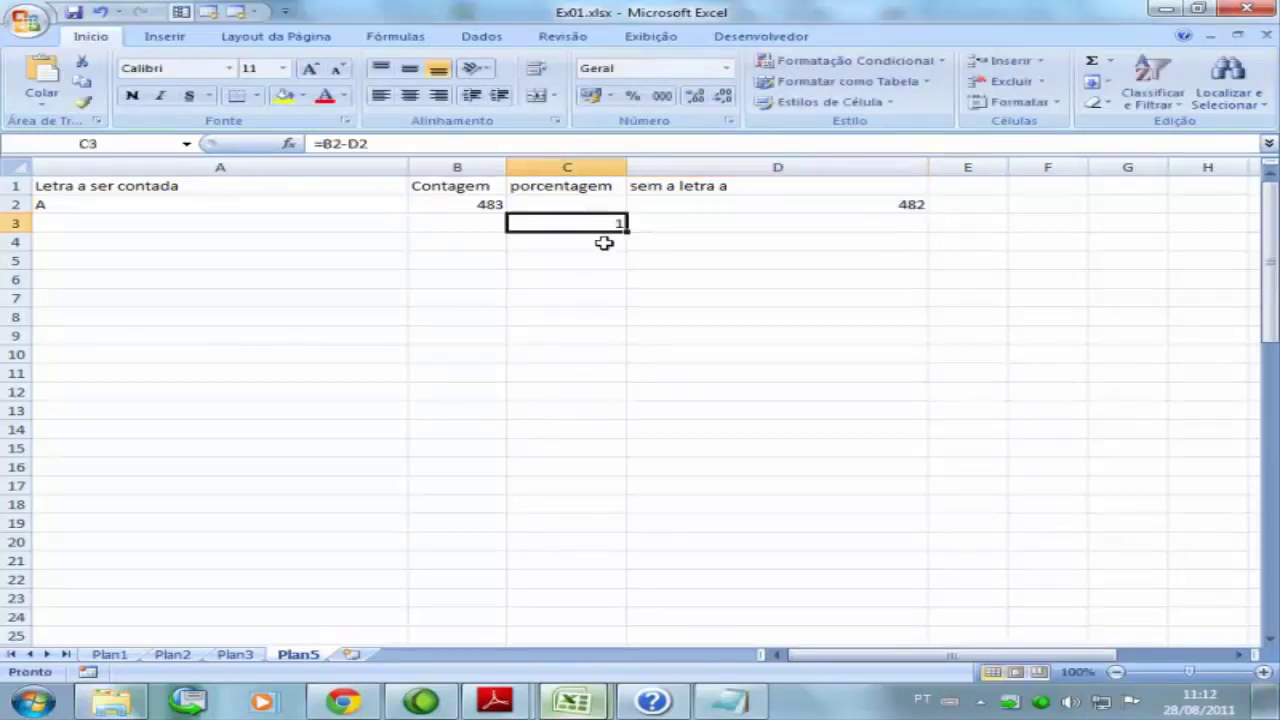
left_click(490, 204)
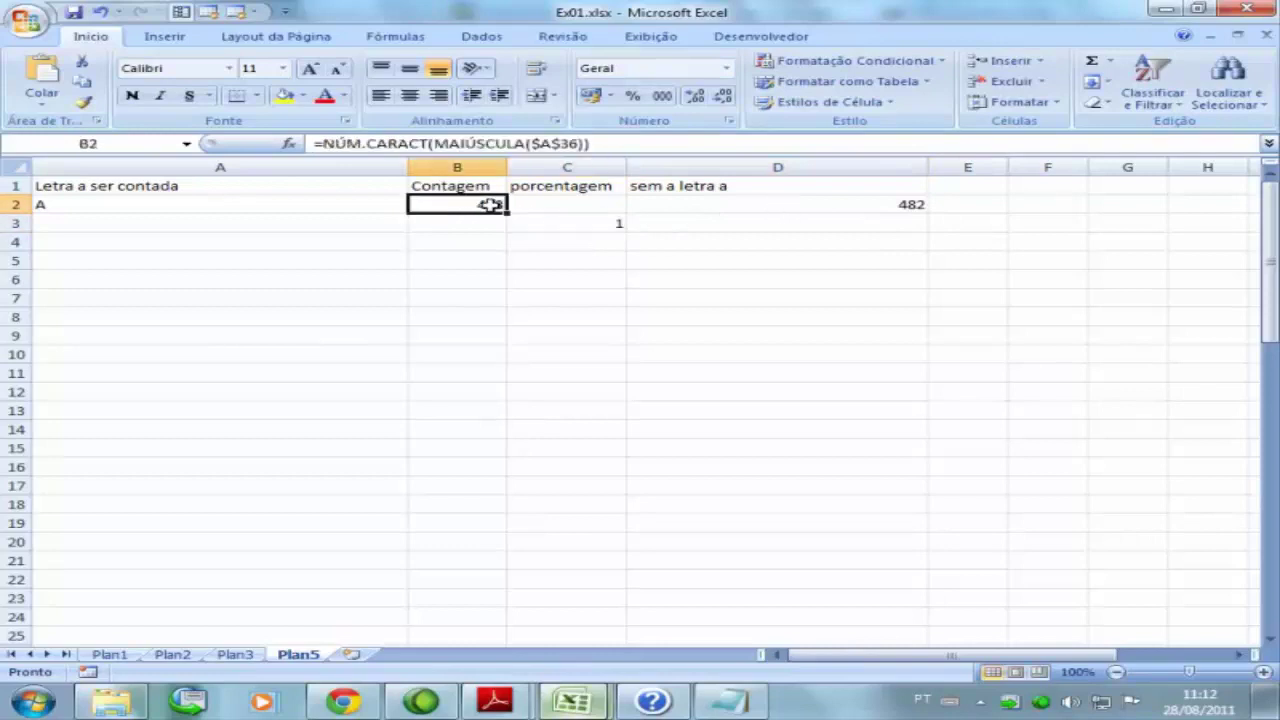
left_click(795, 203)
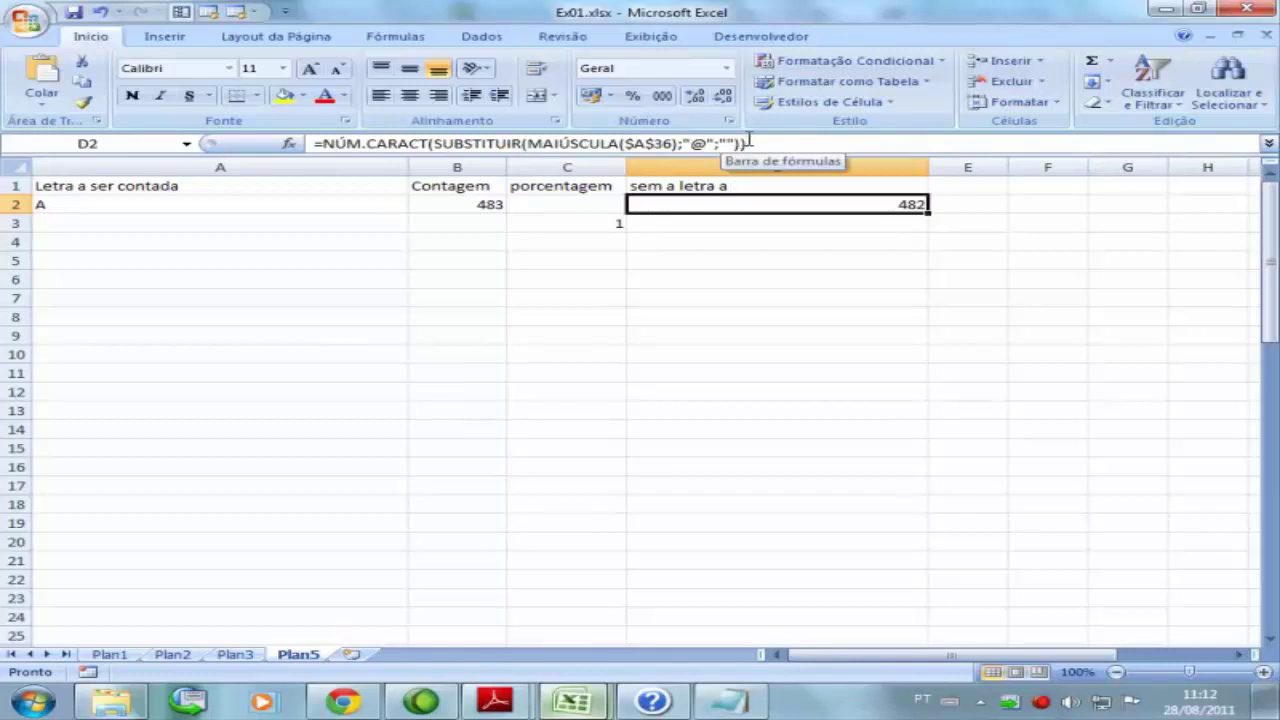
Append a minus sign and D2's length formula to the formula in B2, subtracting the text length without @.
left_click_drag(759, 141, 322, 143)
key("ctrl+x")
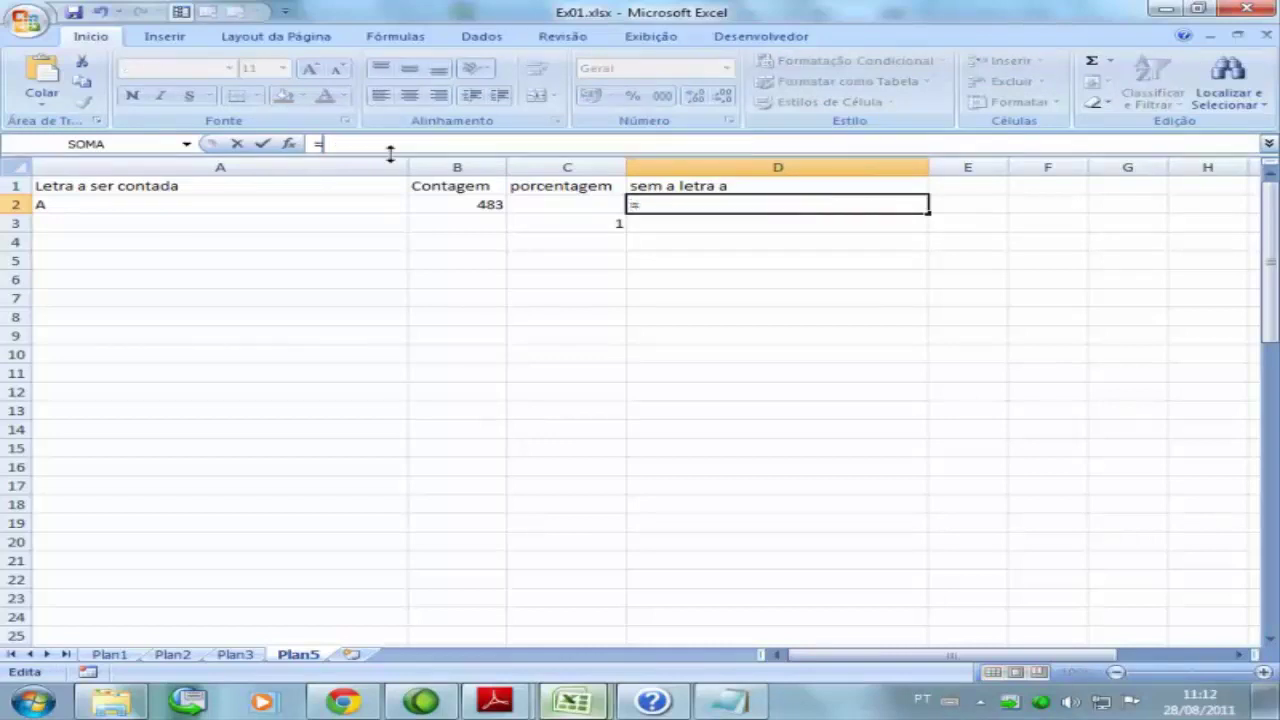
key("Escape")
left_click(460, 204)
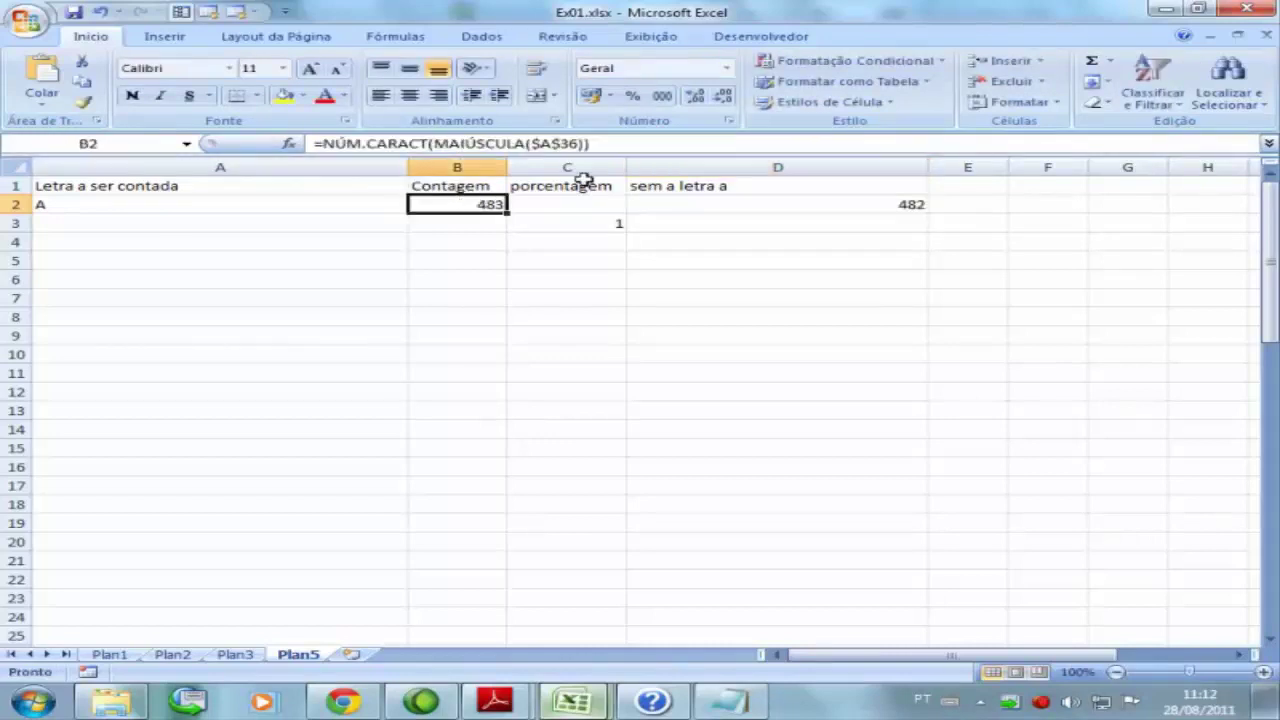
left_click(625, 145)
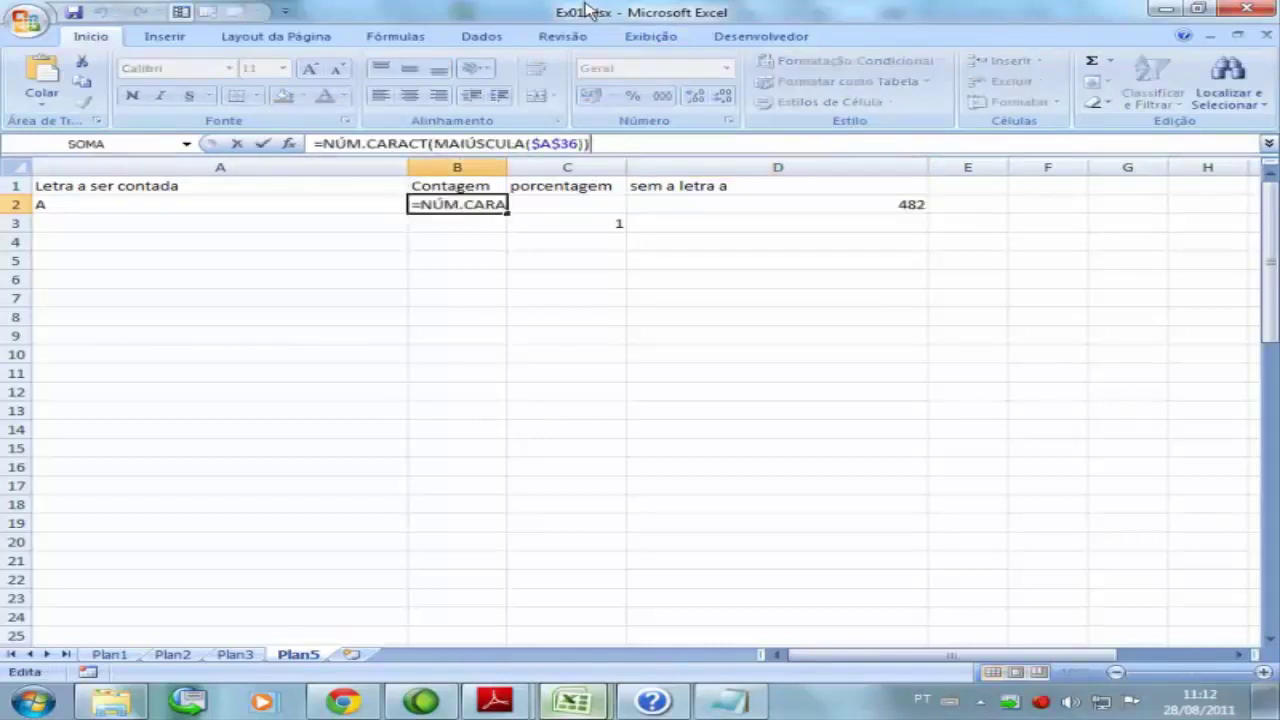
type("-")
key("ctrl+v")
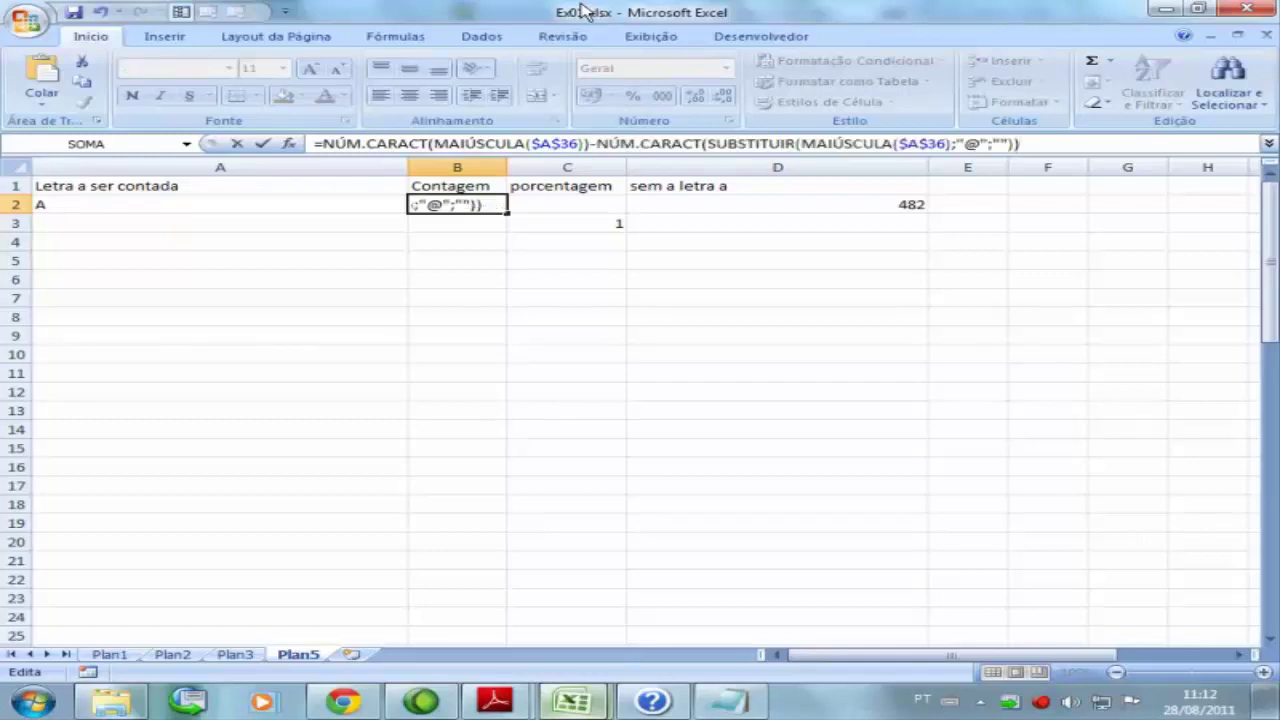
key("Return")
key("Up")
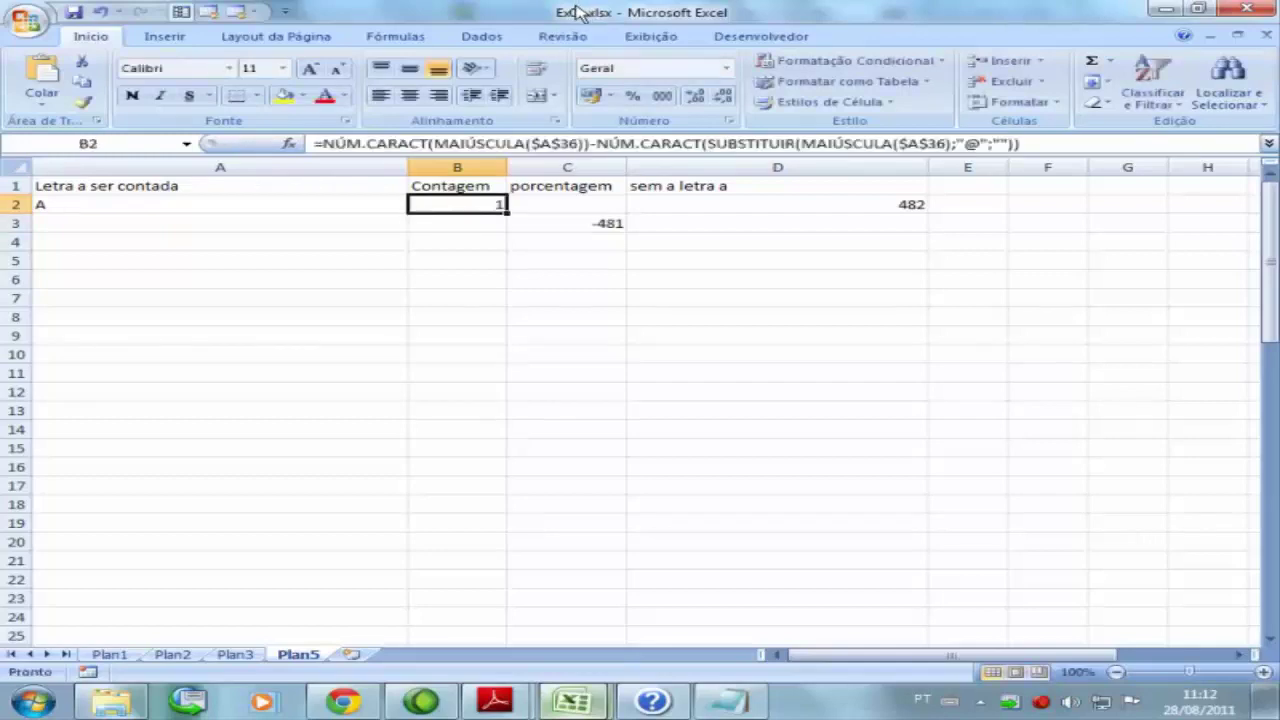
Clear the helper formulas from cells C3 and D2.
left_click(580, 223)
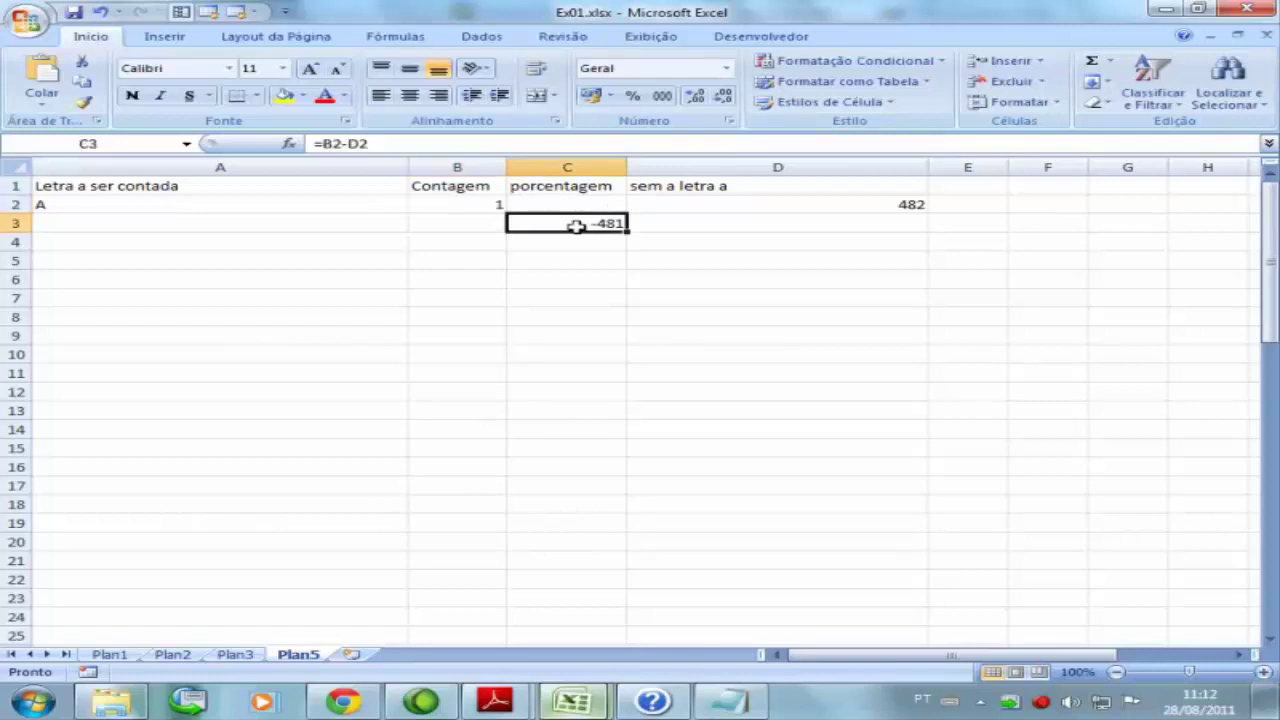
key("Delete")
left_click(866, 203)
key("Delete")
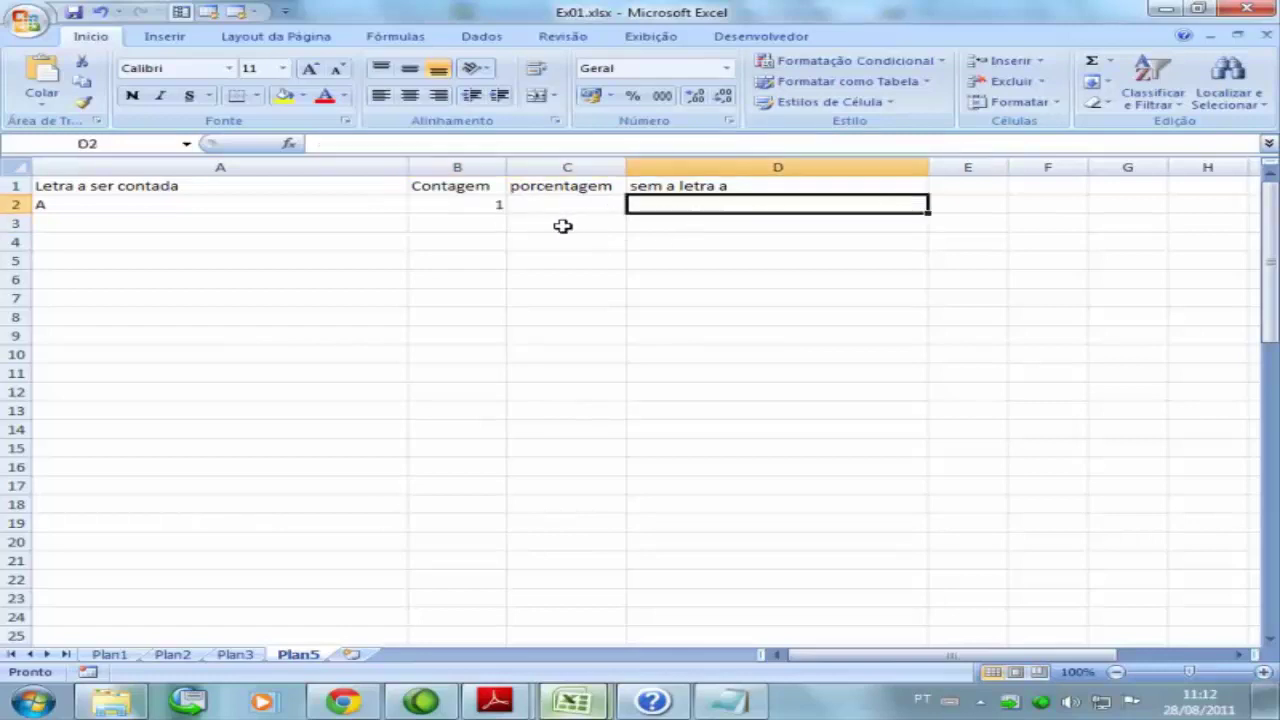
left_click(563, 226)
In the B2 formula, replace the quoted "@" with an unquoted reference to cell A2 as the text Substituir removes.
left_click(488, 205)
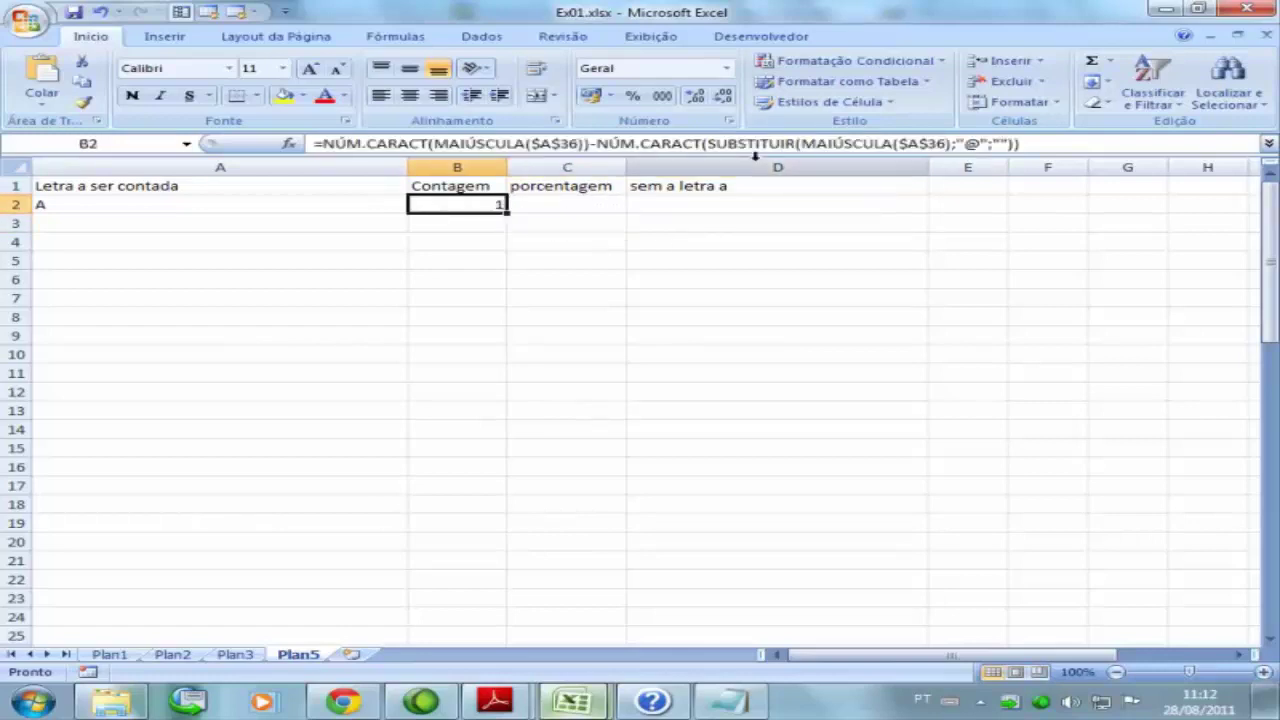
left_click(970, 143)
key("BackSpace")
type("A")
key("Return")
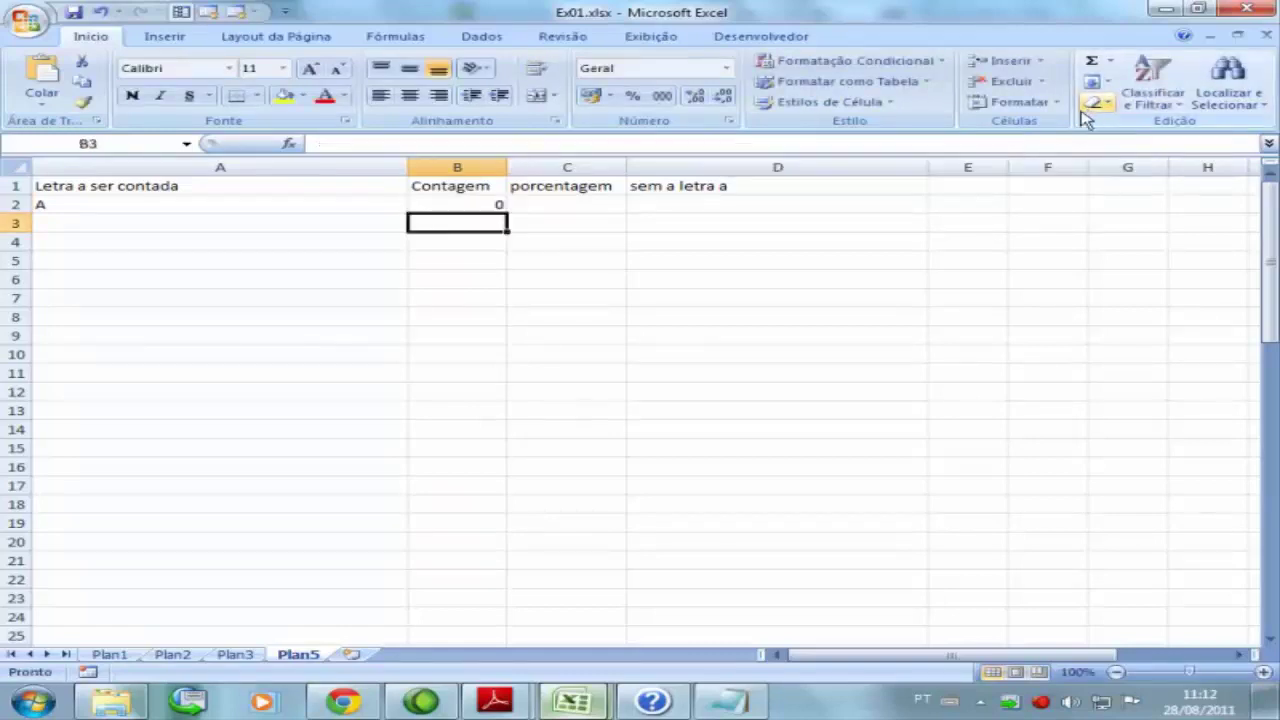
left_click(451, 204)
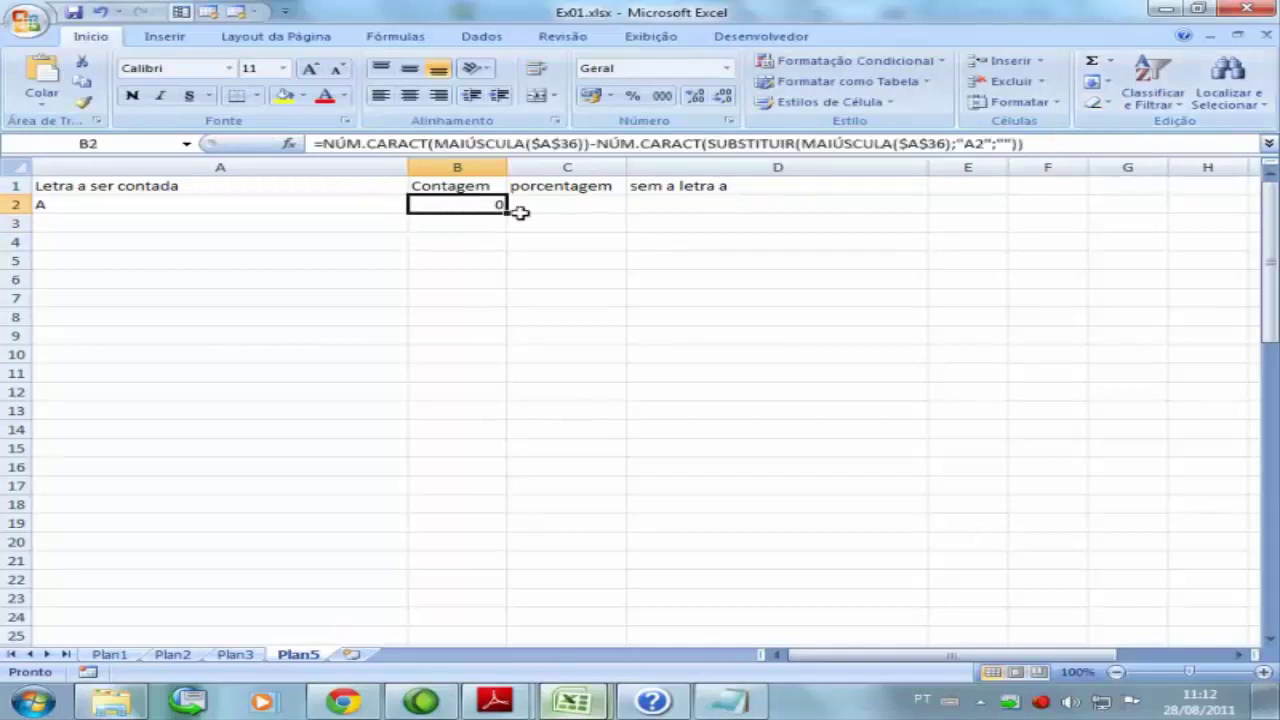
left_click(957, 143)
key("Delete")
key("Delete")
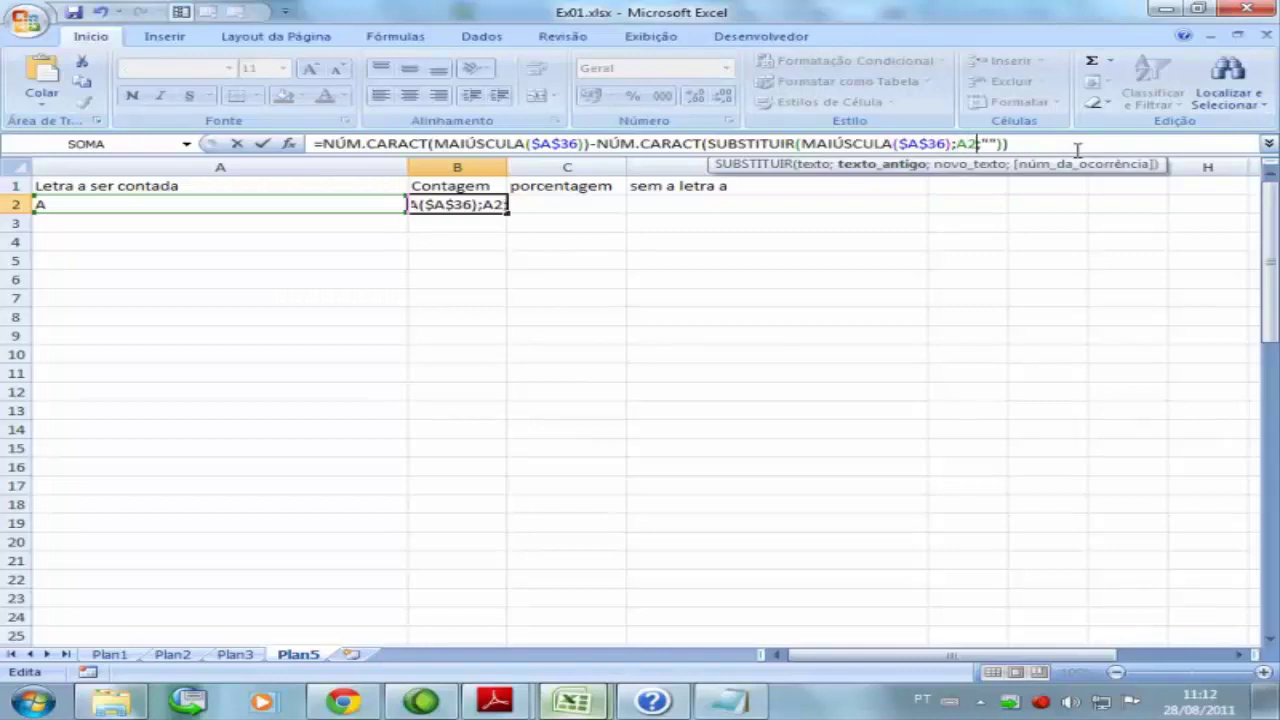
key("Return")
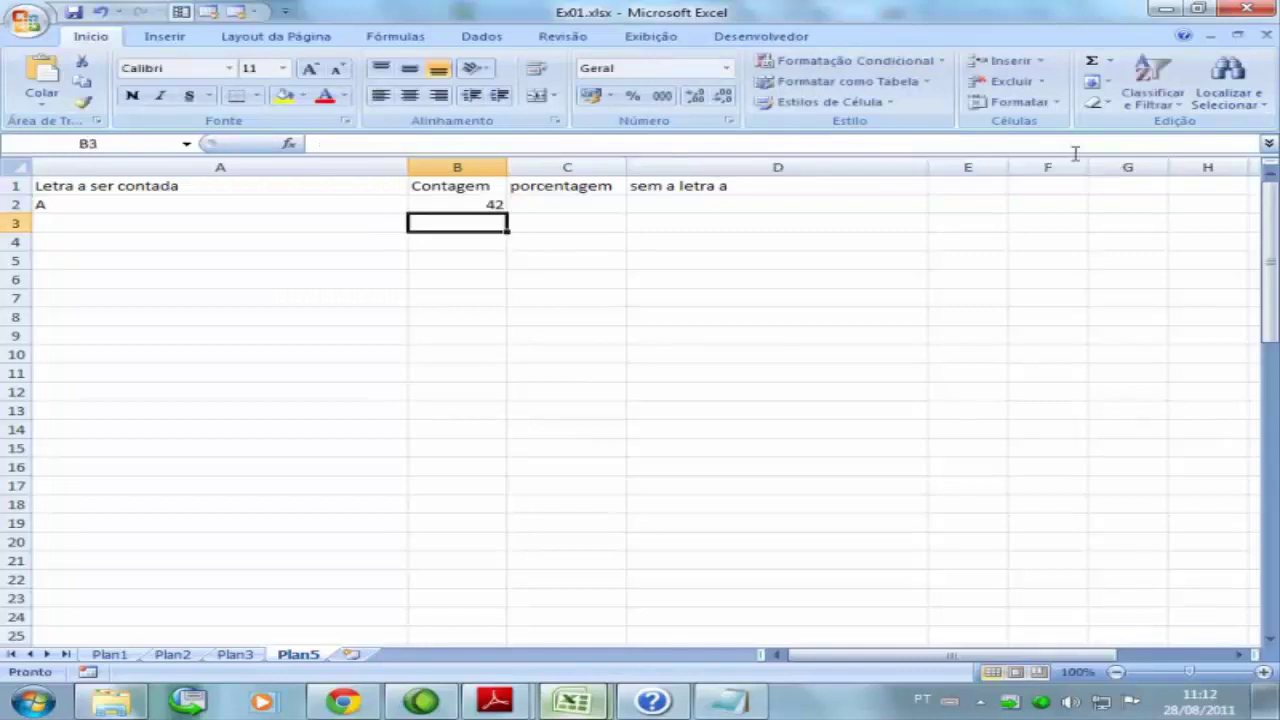
left_click(482, 205)
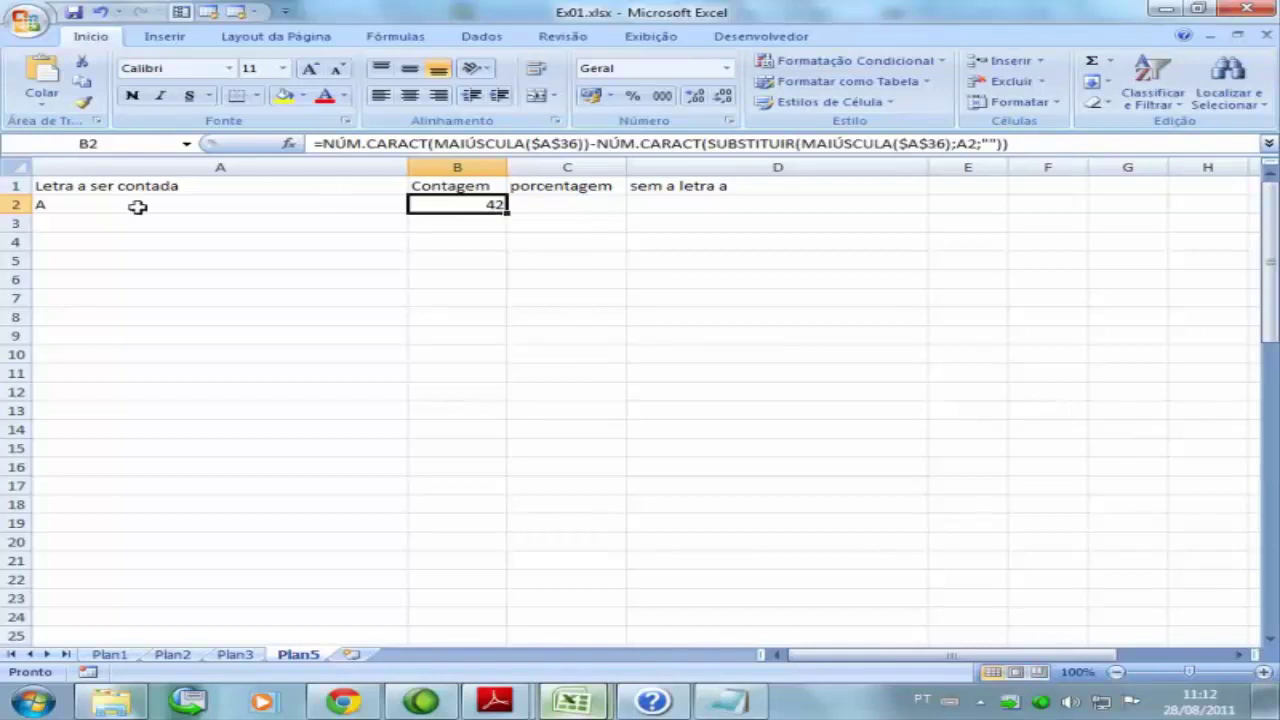
Enter B in cell A3 and try to continue the letter series down column A by filling from A2:A3.
left_click(280, 224)
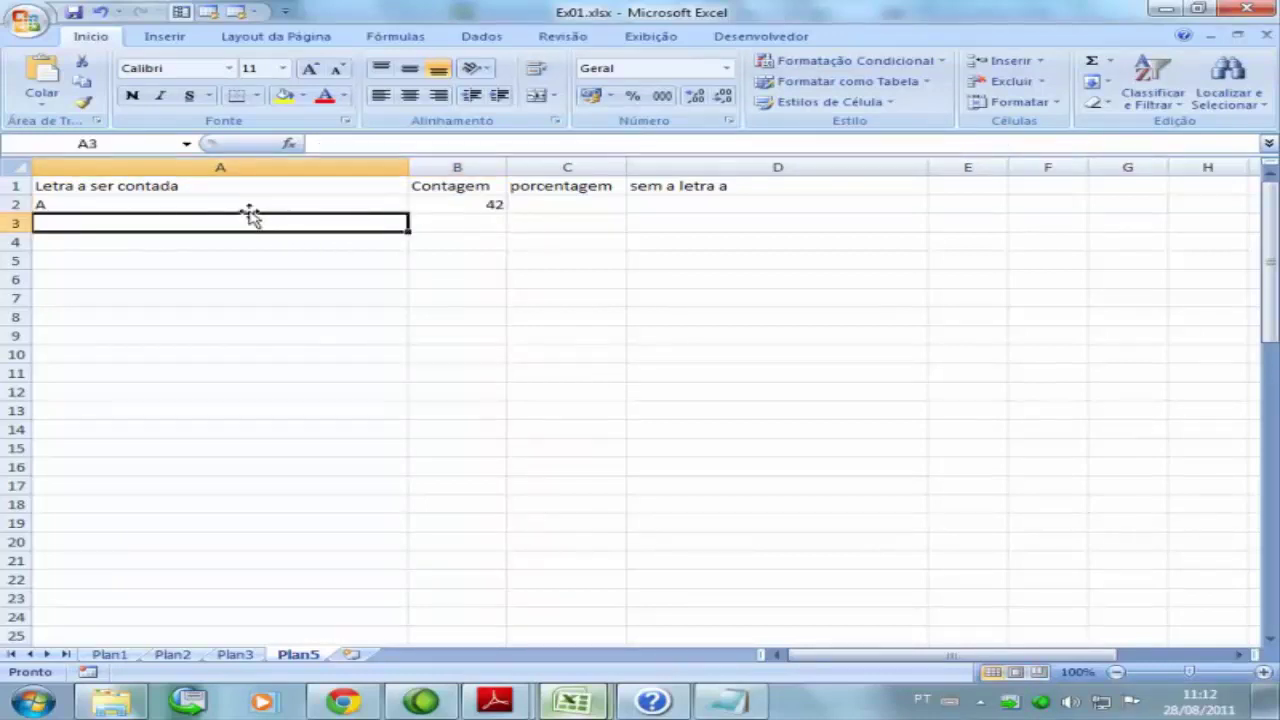
type("B")
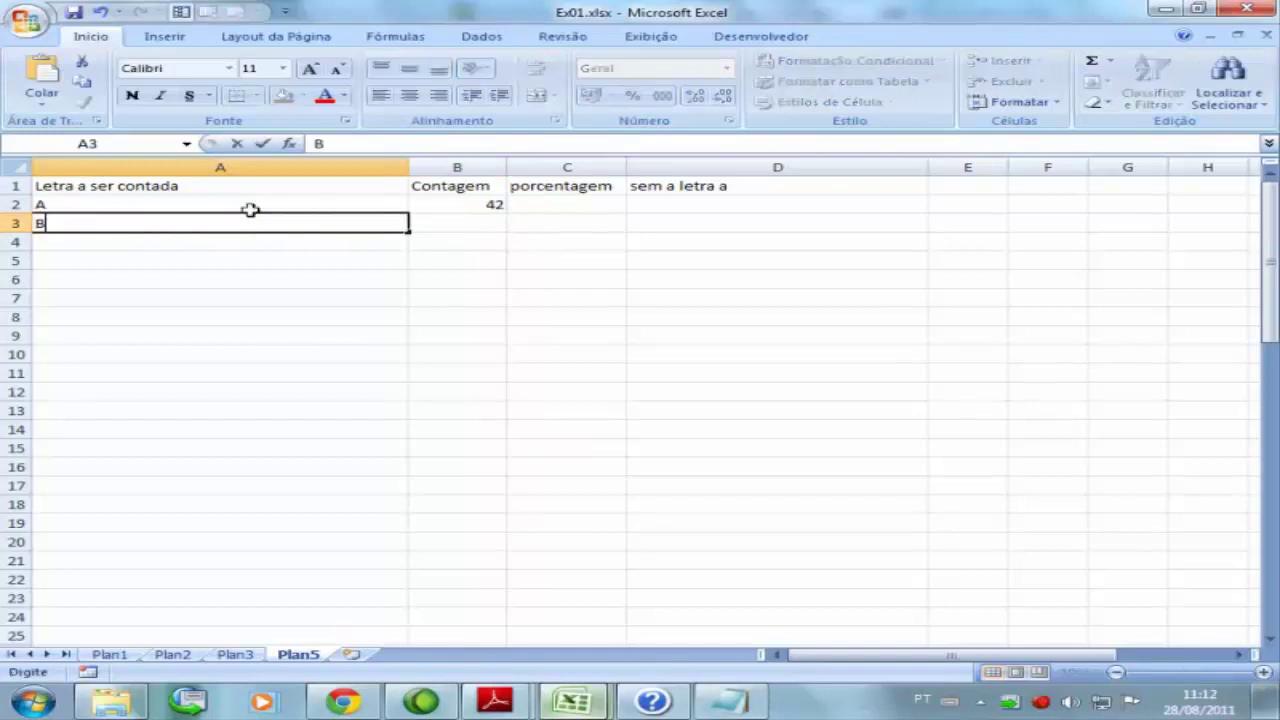
left_click(250, 210)
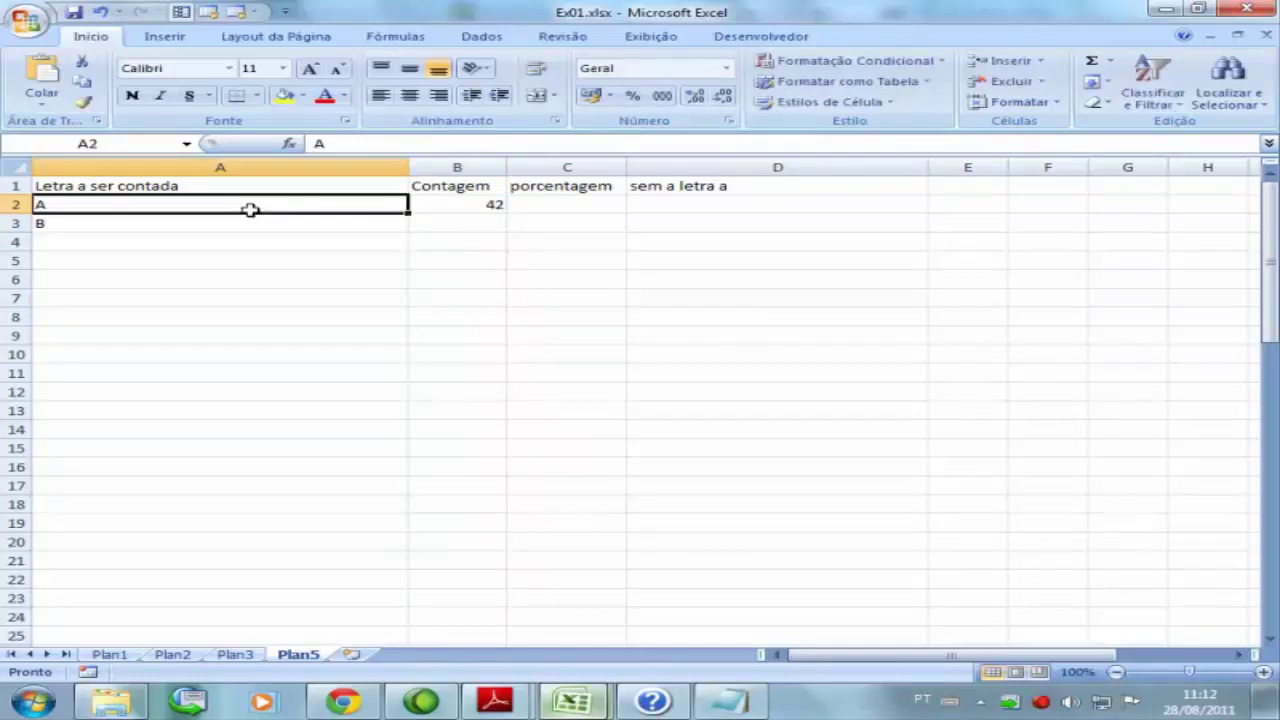
key("shift+Down")
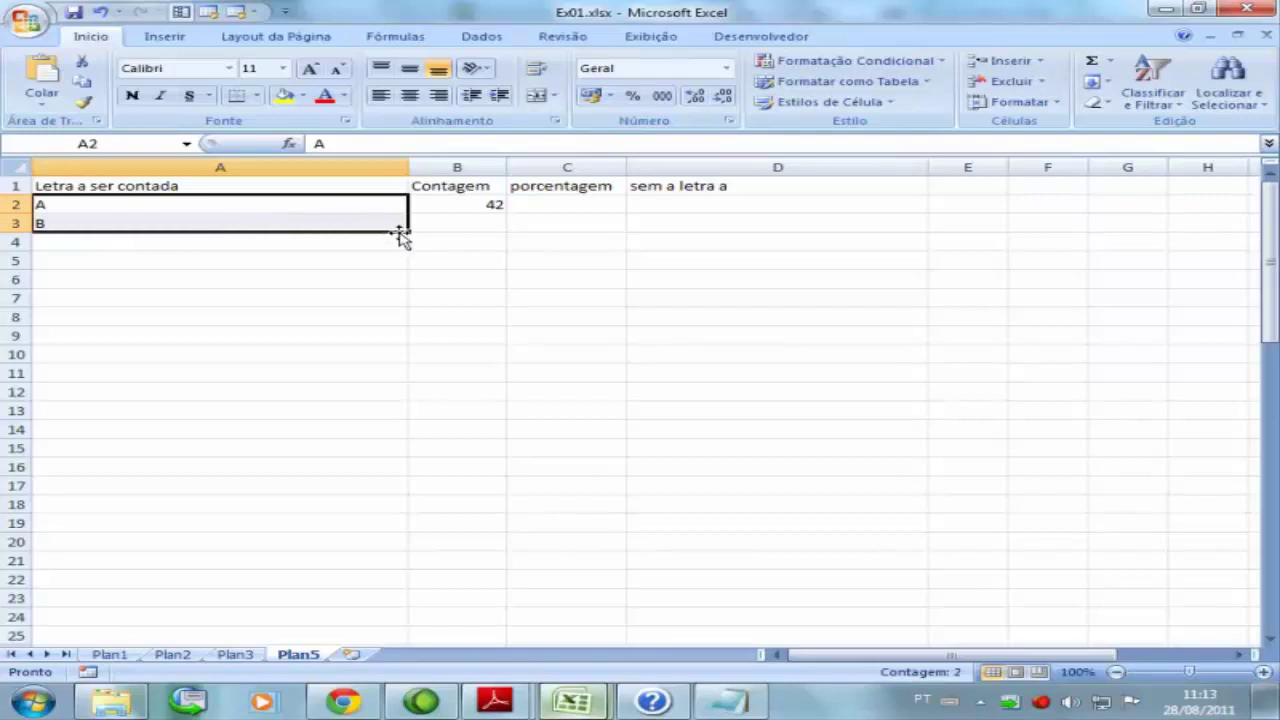
left_click_drag(408, 231, 260, 232)
left_click(245, 255)
Enter C in cell A4 and try to fill the letter series down from A2:A4.
left_click(157, 241)
type("C")
key("Up")
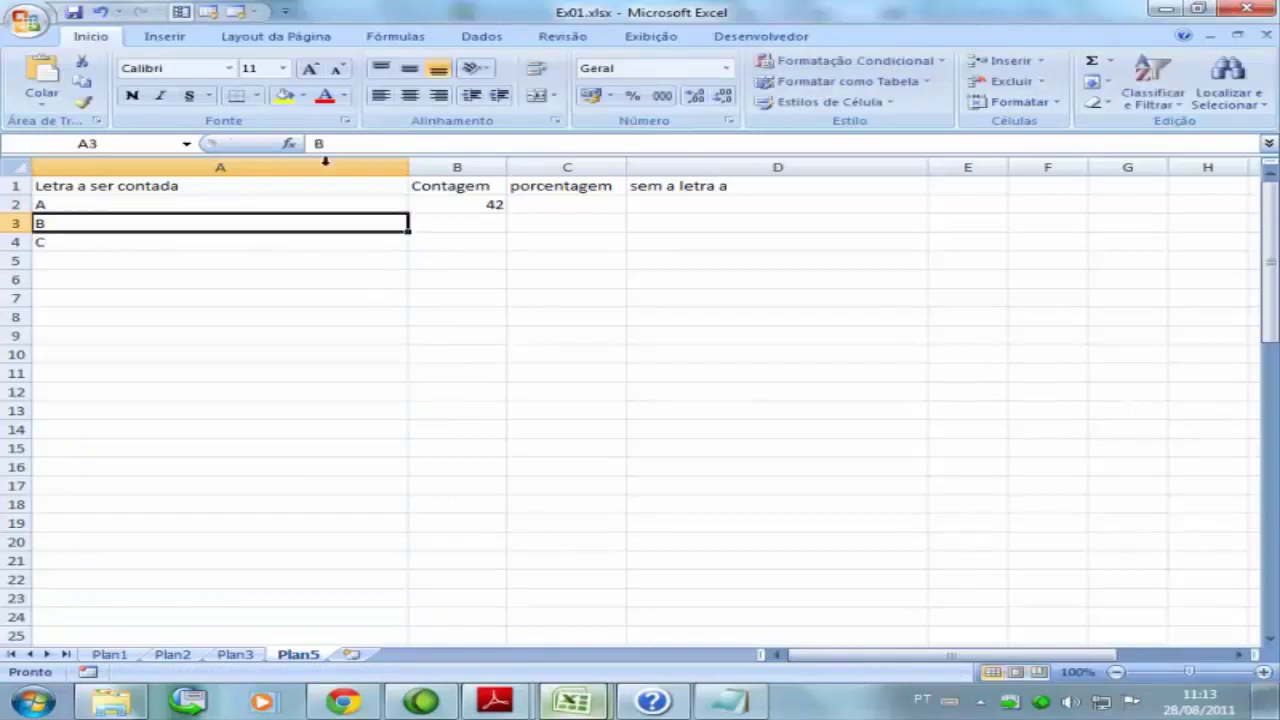
left_click_drag(329, 203, 328, 239)
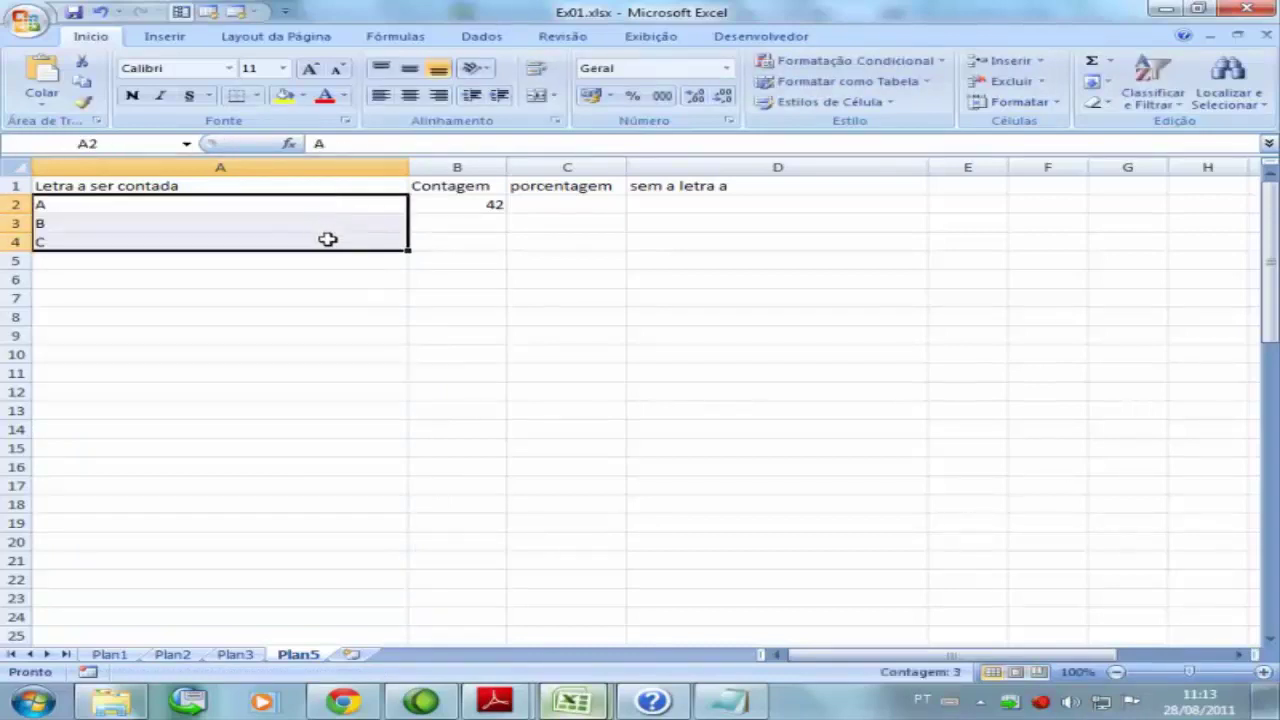
mouse_move(408, 250)
left_mouse_down()
mouse_move(423, 283)
mouse_move(409, 257)
mouse_move(409, 274)
left_mouse_up()
Paste a list of the letters A to Z followed by Ã, É, í, Ó and Ú into cells A2:A32.
left_click(316, 300)
left_click(358, 242)
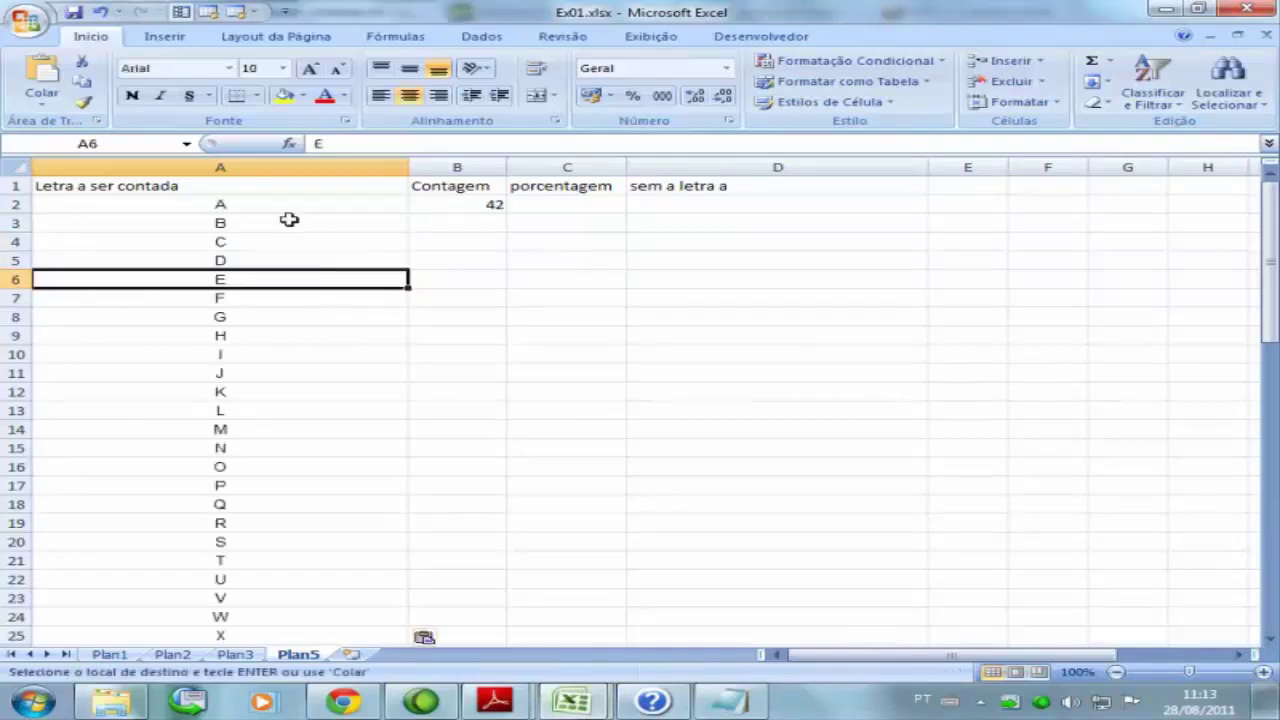
left_click(297, 206)
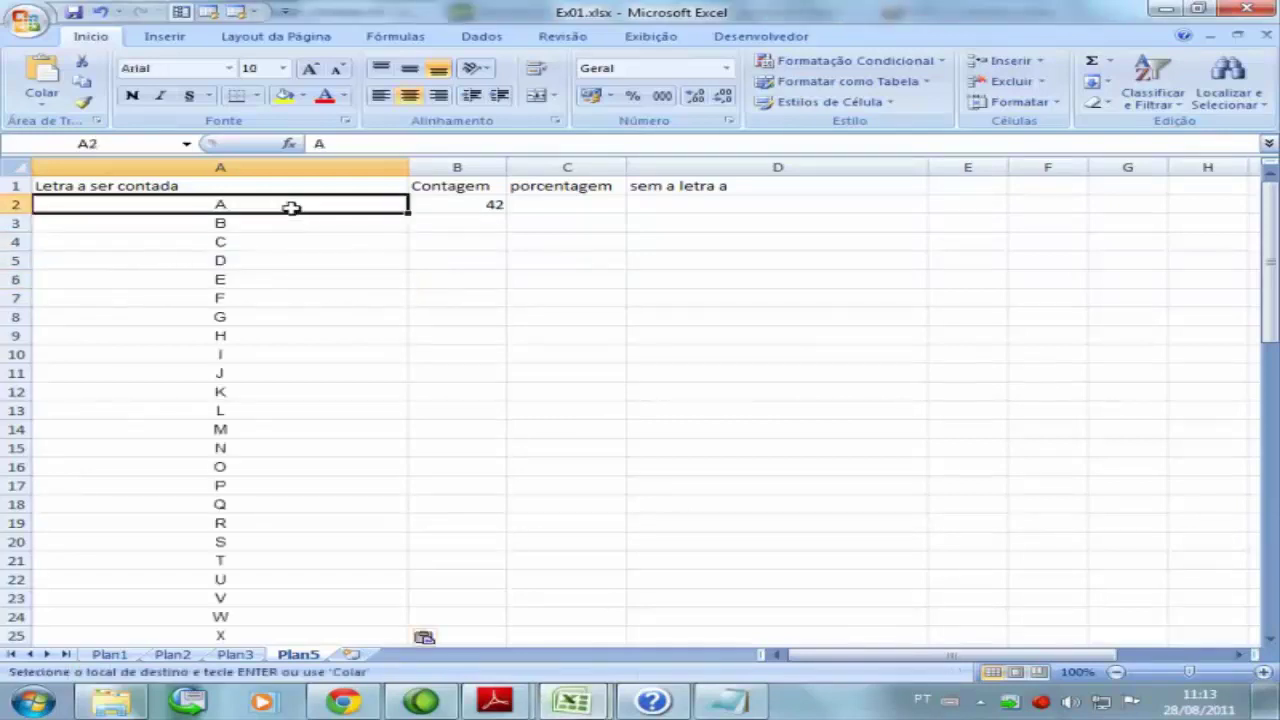
Check the accented letters at the end of the list in column A.
scroll(325, 220, "down", 6)
scroll(313, 300, "up", 1)
left_click(251, 429)
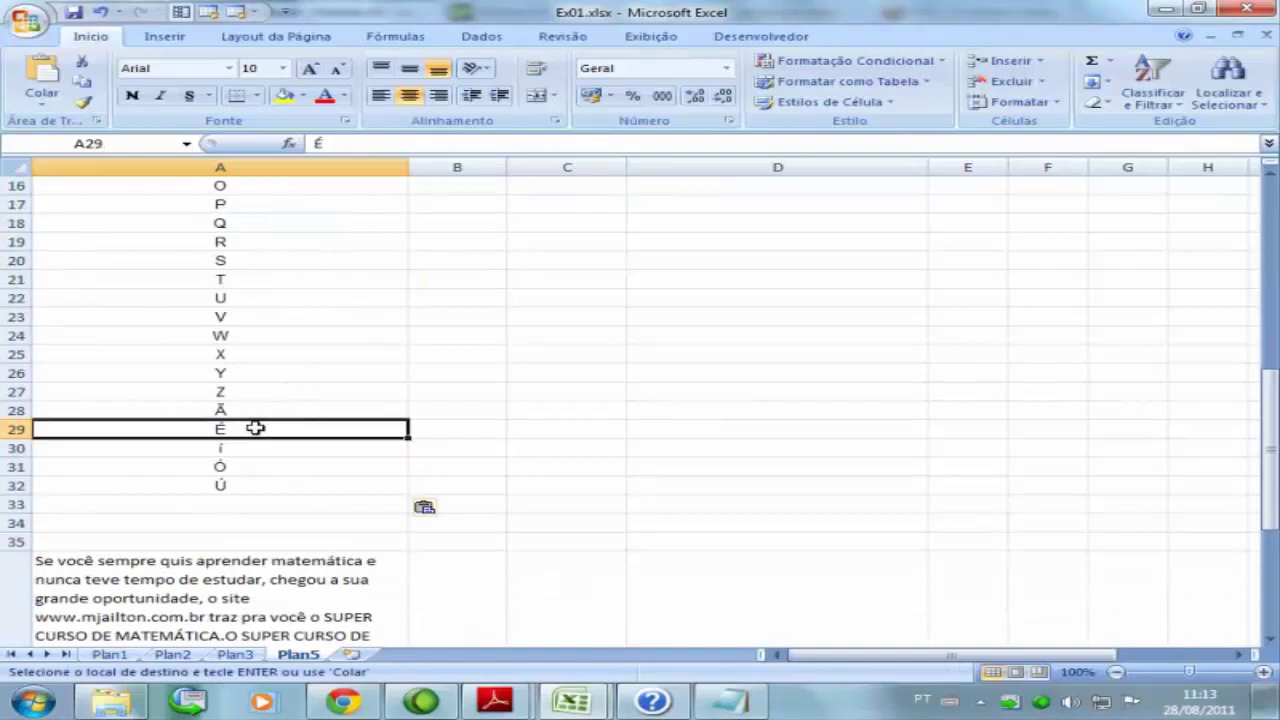
left_click(254, 449)
left_click(265, 469)
left_click(272, 486)
scroll(280, 482, "up", 5)
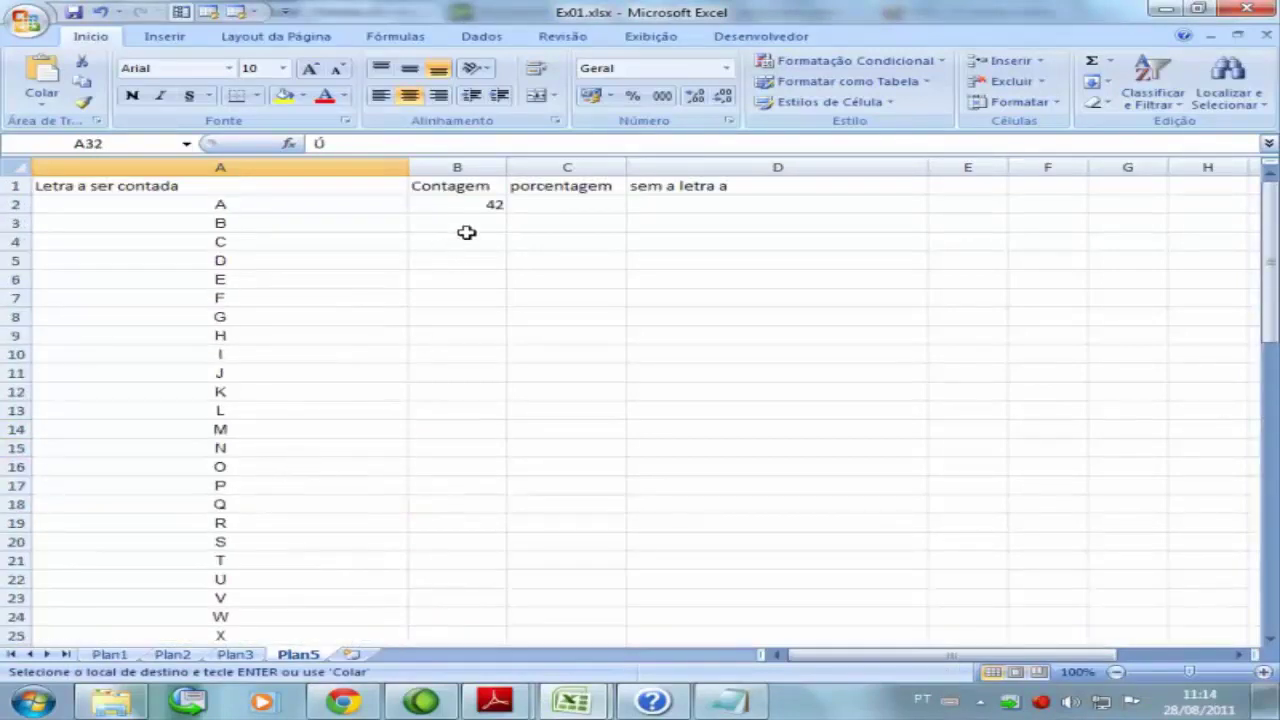
Fill the counting formula from B2 down to B32 so every letter in column A is counted.
left_click(491, 204)
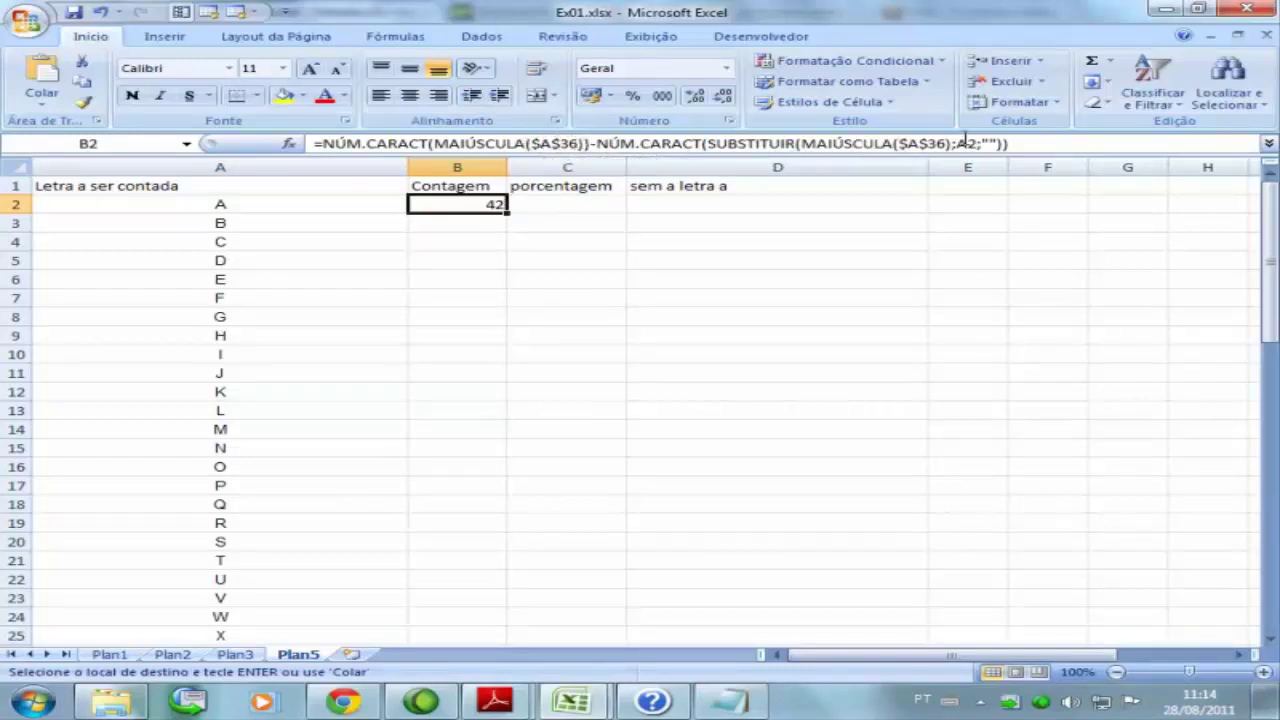
left_click_drag(511, 213, 479, 596)
left_click(462, 484)
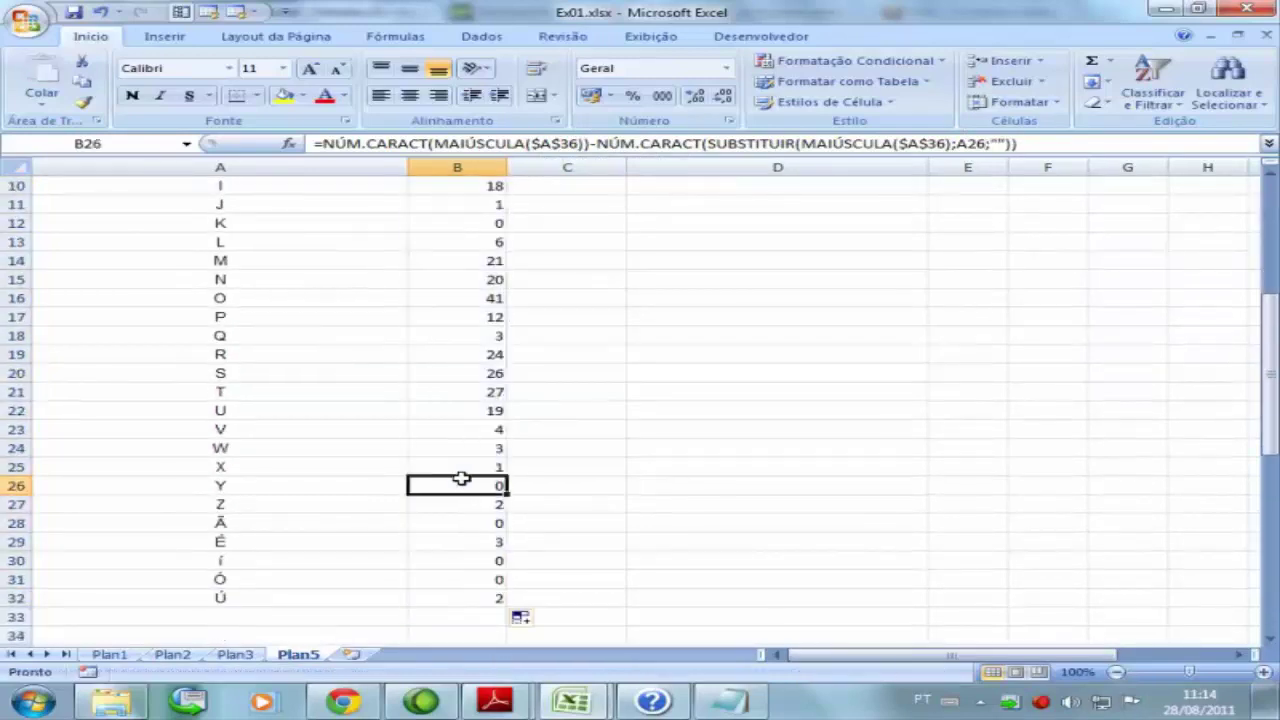
scroll(468, 474, "up", 3)
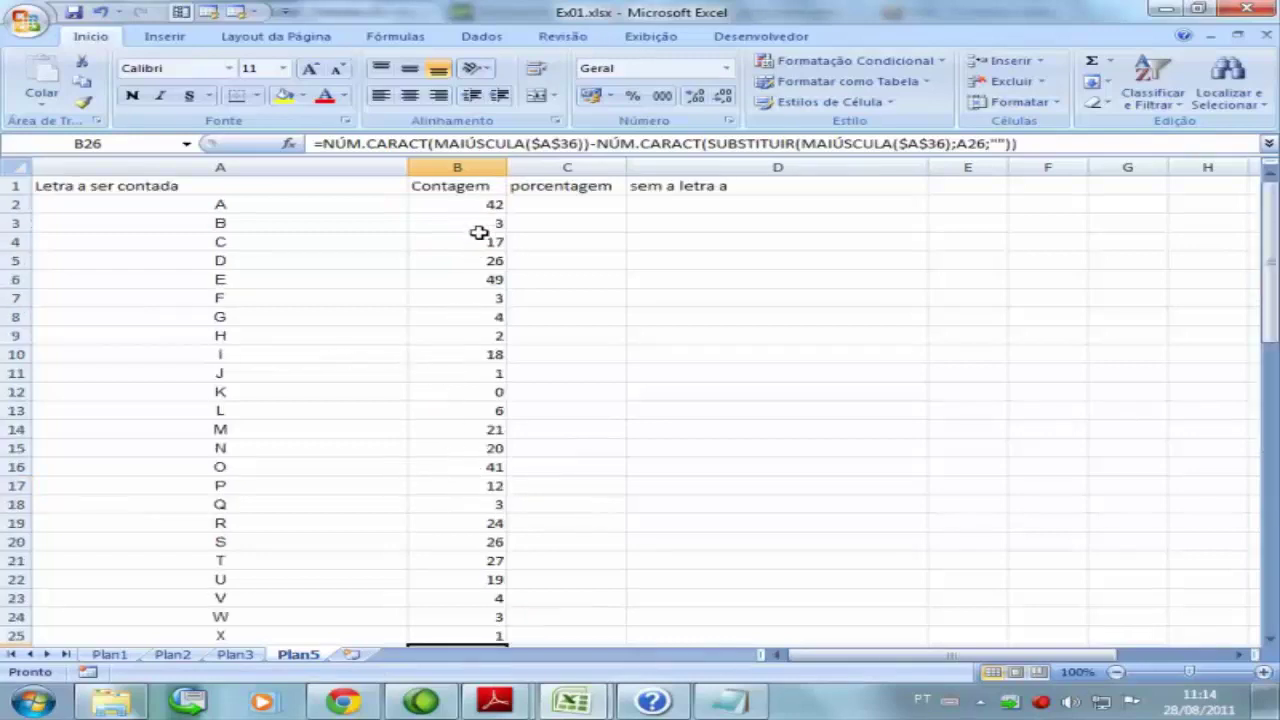
scroll(466, 366, "down", 4)
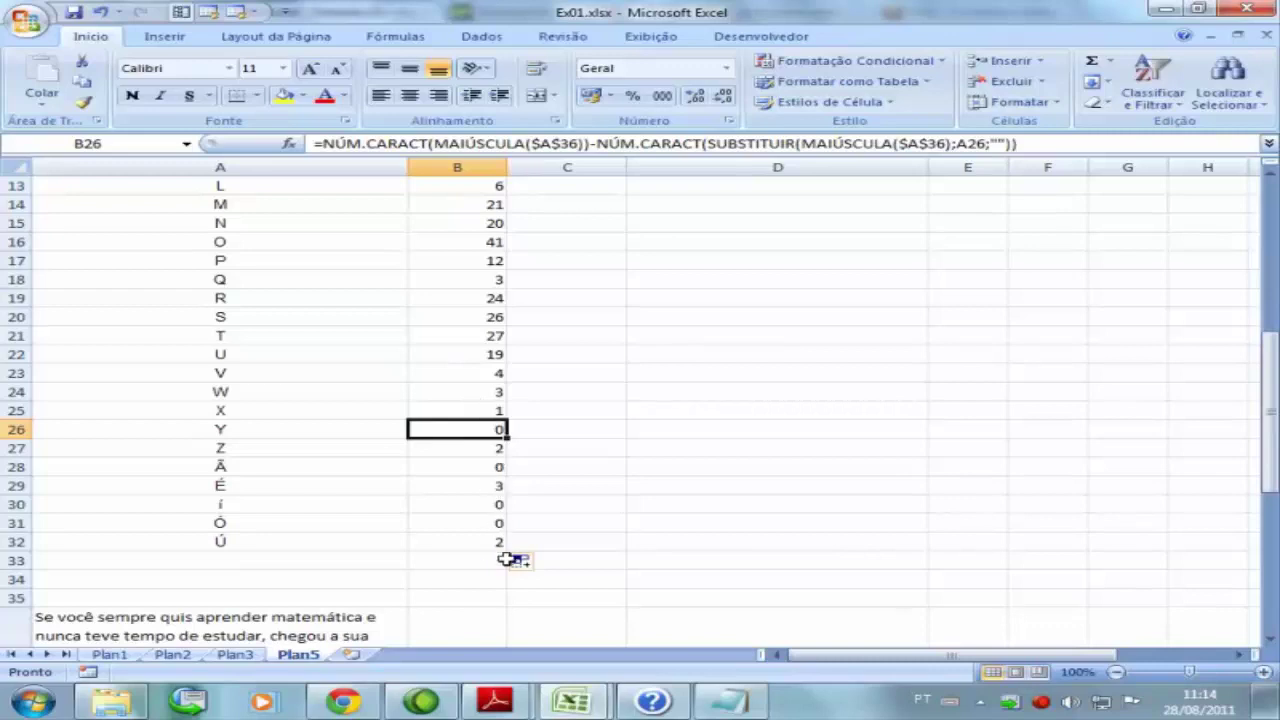
Total the letter counts in cell B33 with the formula =SOMA(B2:B32).
left_click(462, 564)
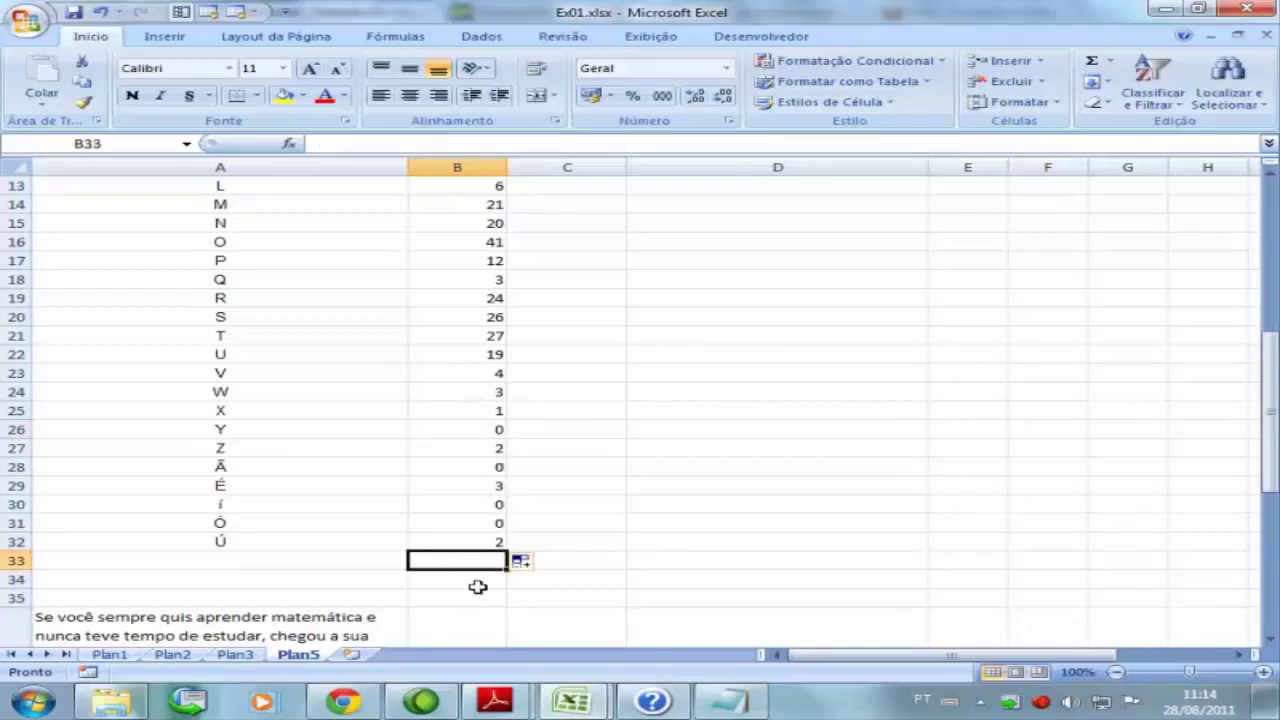
type("=Soma")
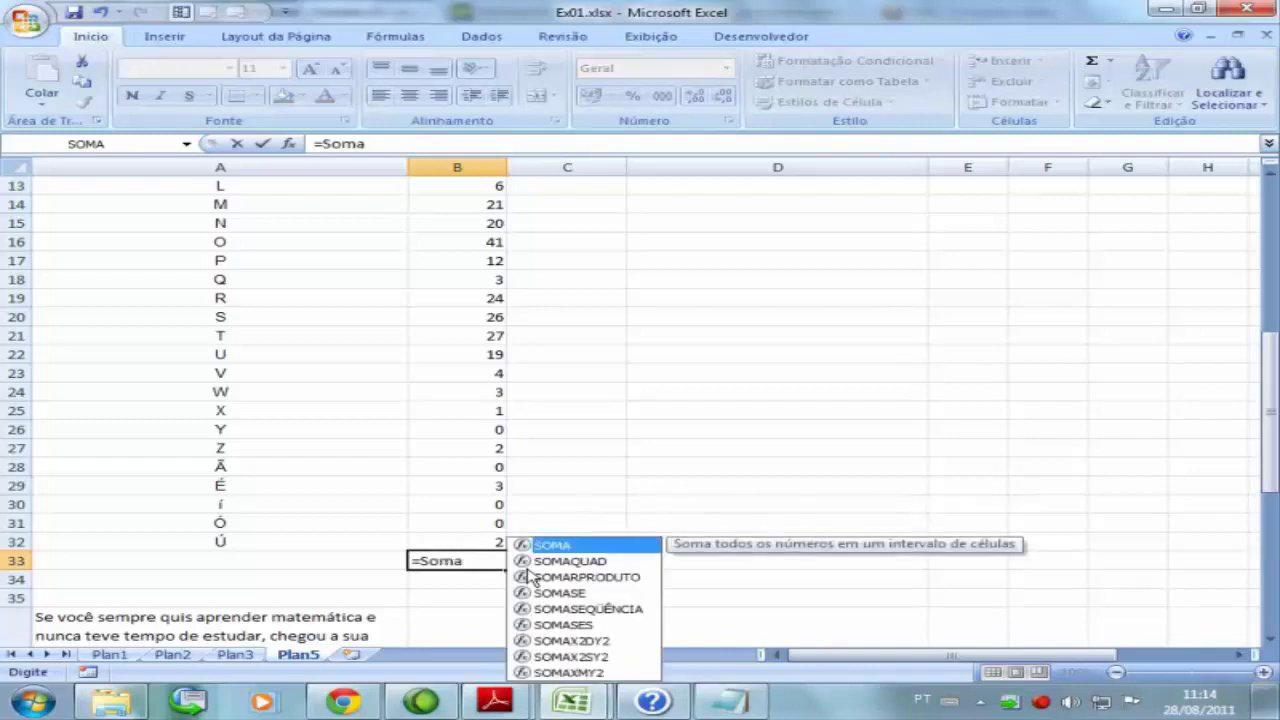
type("(")
key("Up")
key("Up")
key("Up")
key("Up")
key("Up")
key("Up")
key("Up")
key("Up")
key("Up")
key("Up")
key("Up")
key("Up")
key("Up")
key("Up")
key("Up")
key("Up")
key("Up")
key("Up")
key("Up")
key("Up")
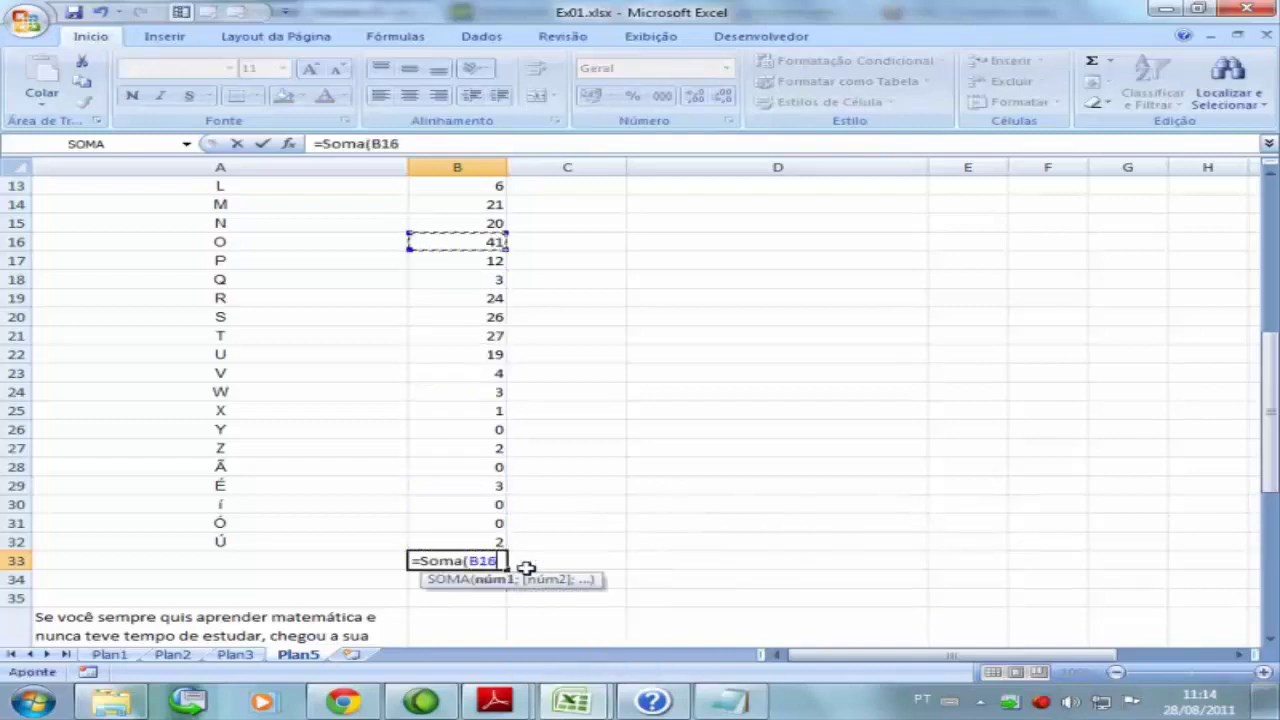
key("Down")
key("shift+Down")
key("shift+Down")
key("shift+Down")
key("shift+Down")
key("shift+Down")
key("shift+Down")
key("shift+Down")
key("shift+Down")
key("shift+Down")
key("shift+Down")
key("shift+Down")
key("shift+Down")
key("shift+Down")
key("shift+Down")
key("shift+Down")
key("shift+Down")
key("shift+Down")
key("shift+Down")
key("shift+Down")
key("shift+Down")
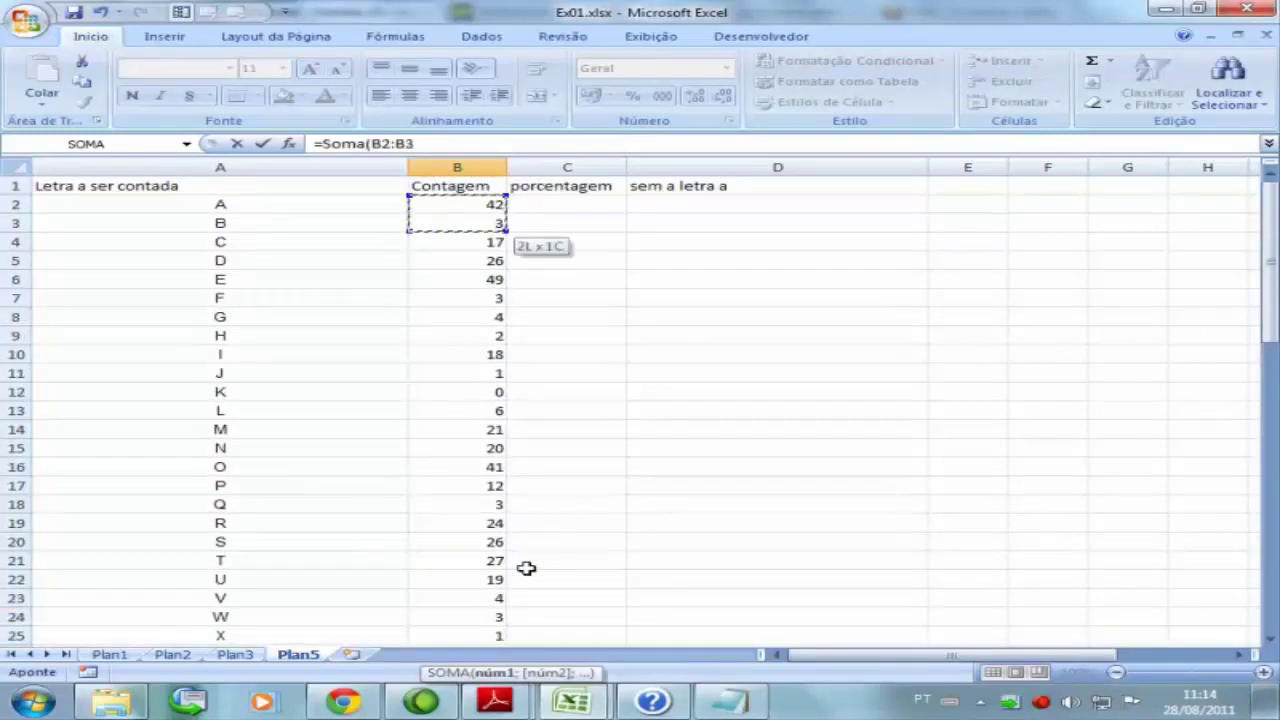
key("shift+Up")
key("shift+Up")
key("shift+Up")
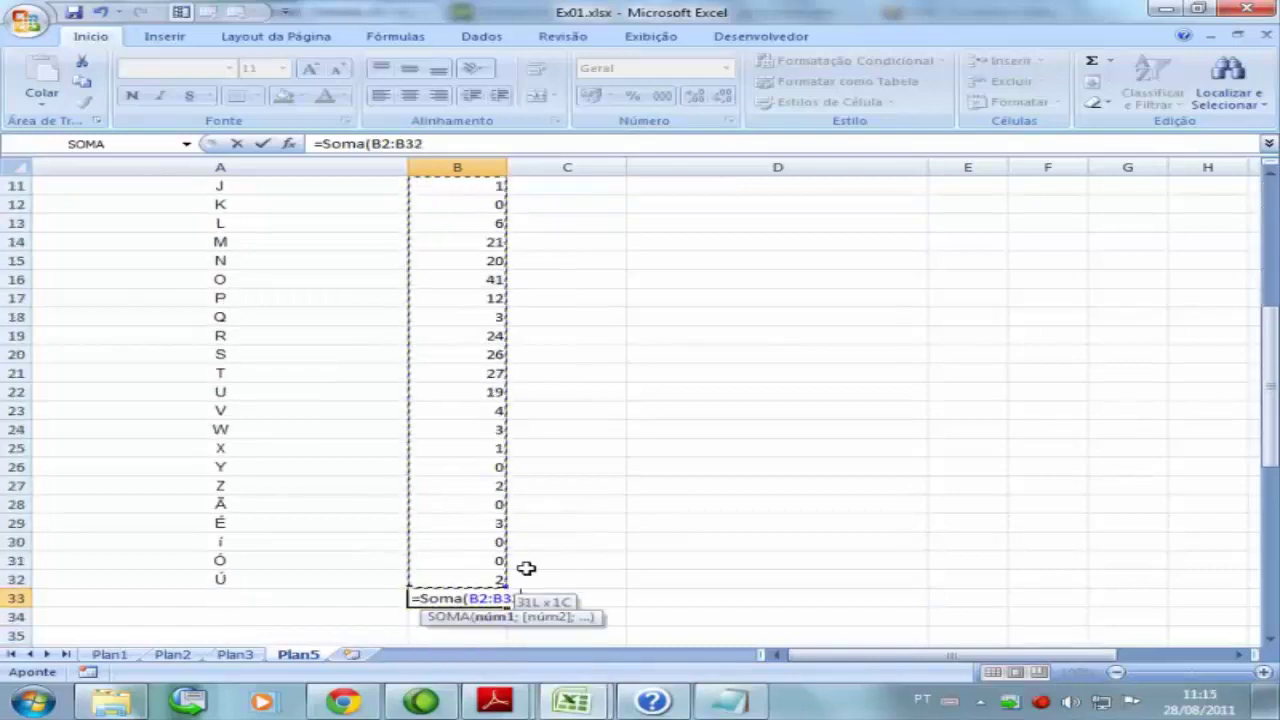
key("Return")
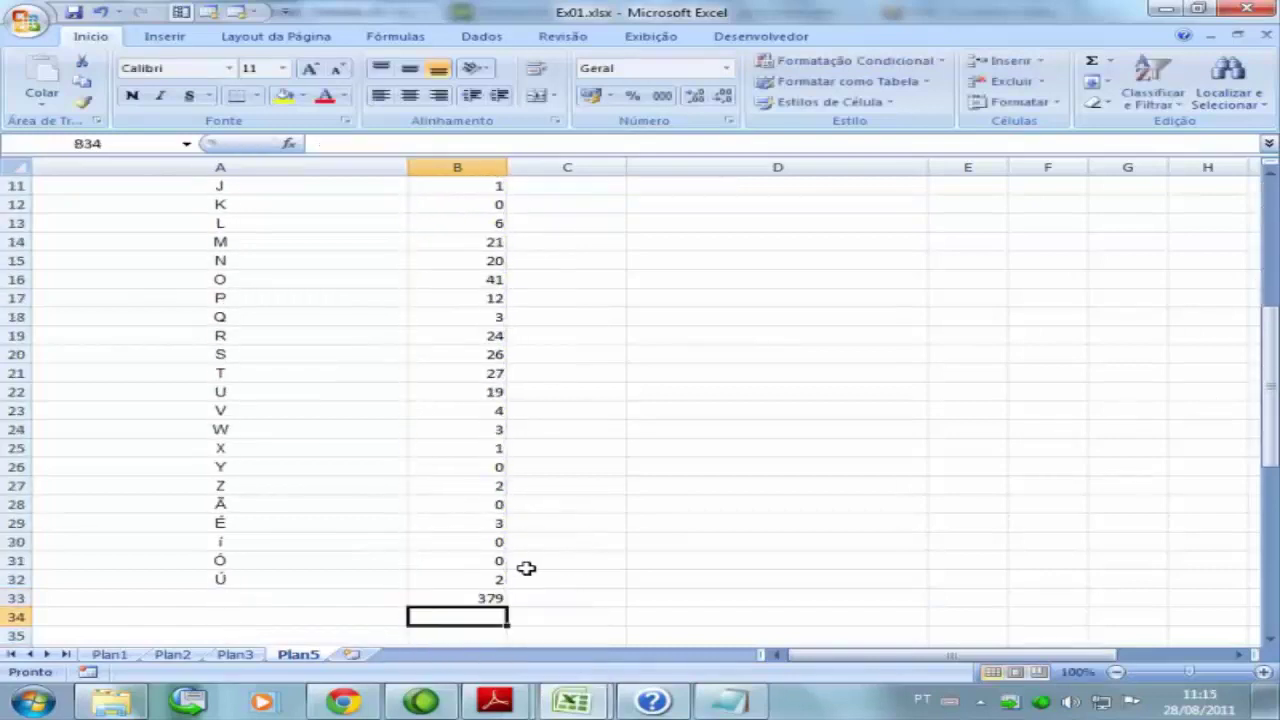
key("Up")
scroll(609, 574, "up", 4)
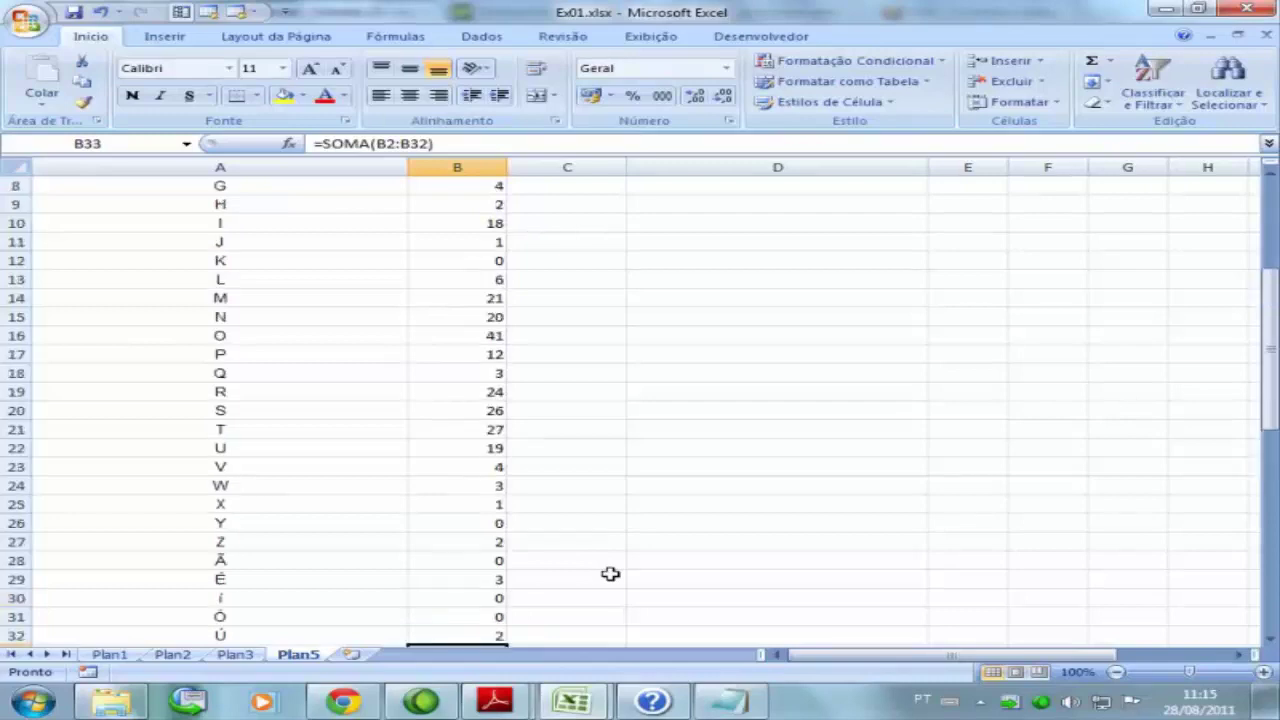
scroll(540, 542, "down", 4)
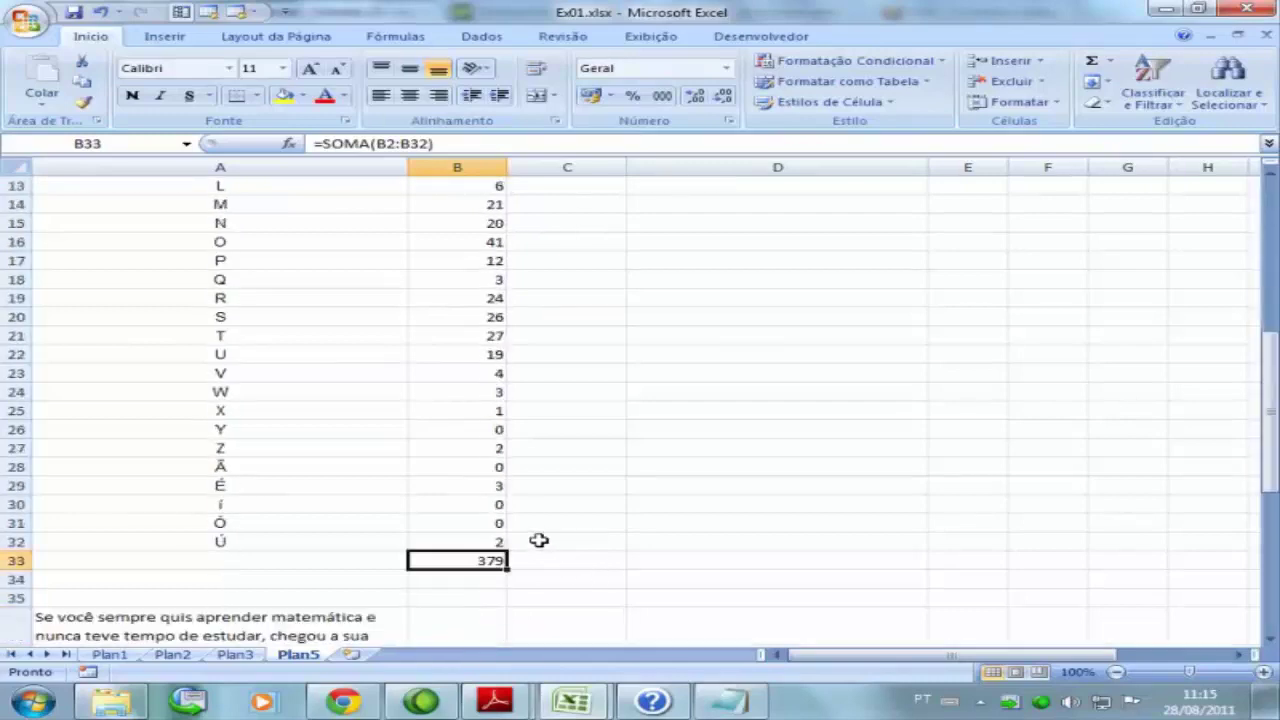
Review the letter counts in column B, the total in B33 and the source text in A36.
scroll(483, 539, "up", 4)
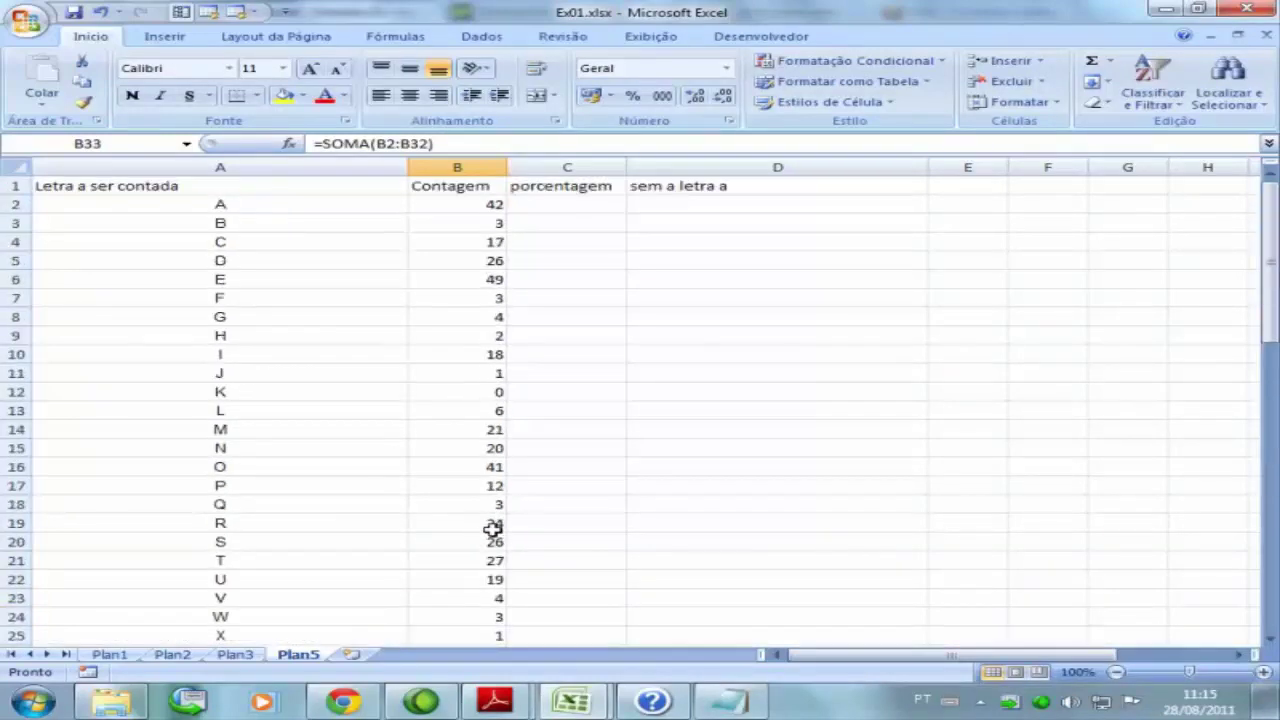
left_click(587, 204)
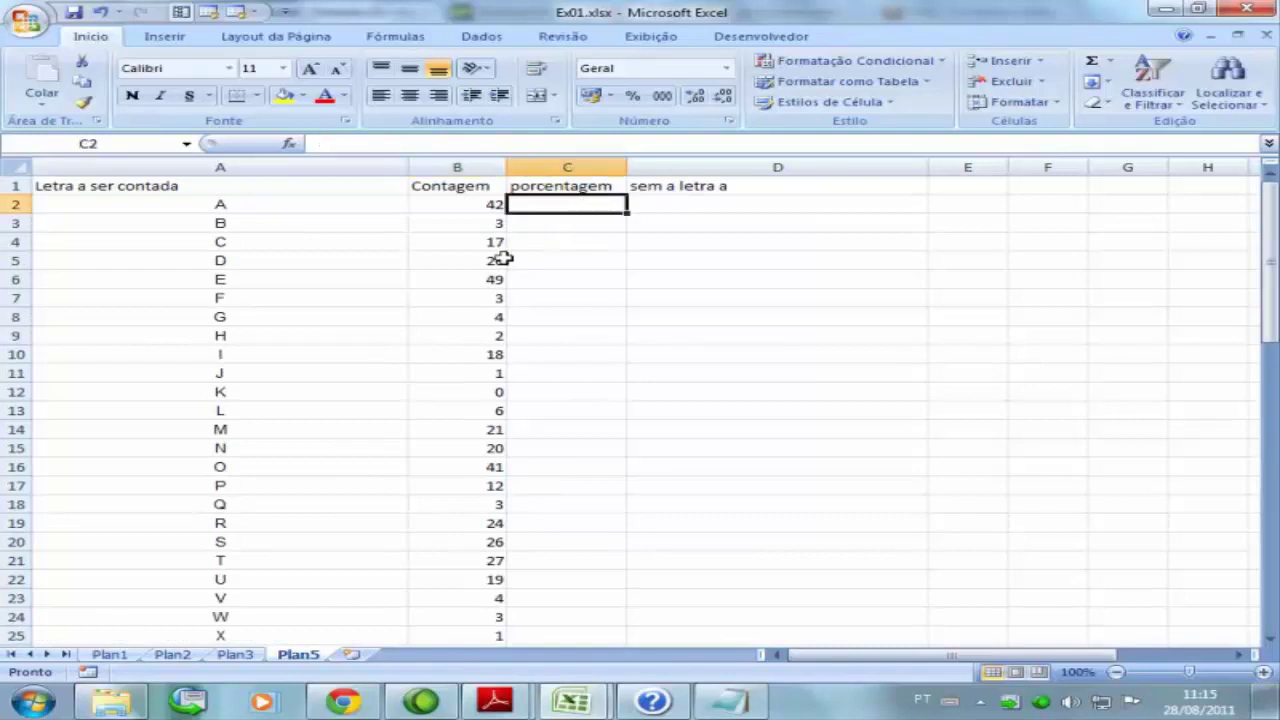
scroll(498, 258, "down", 9)
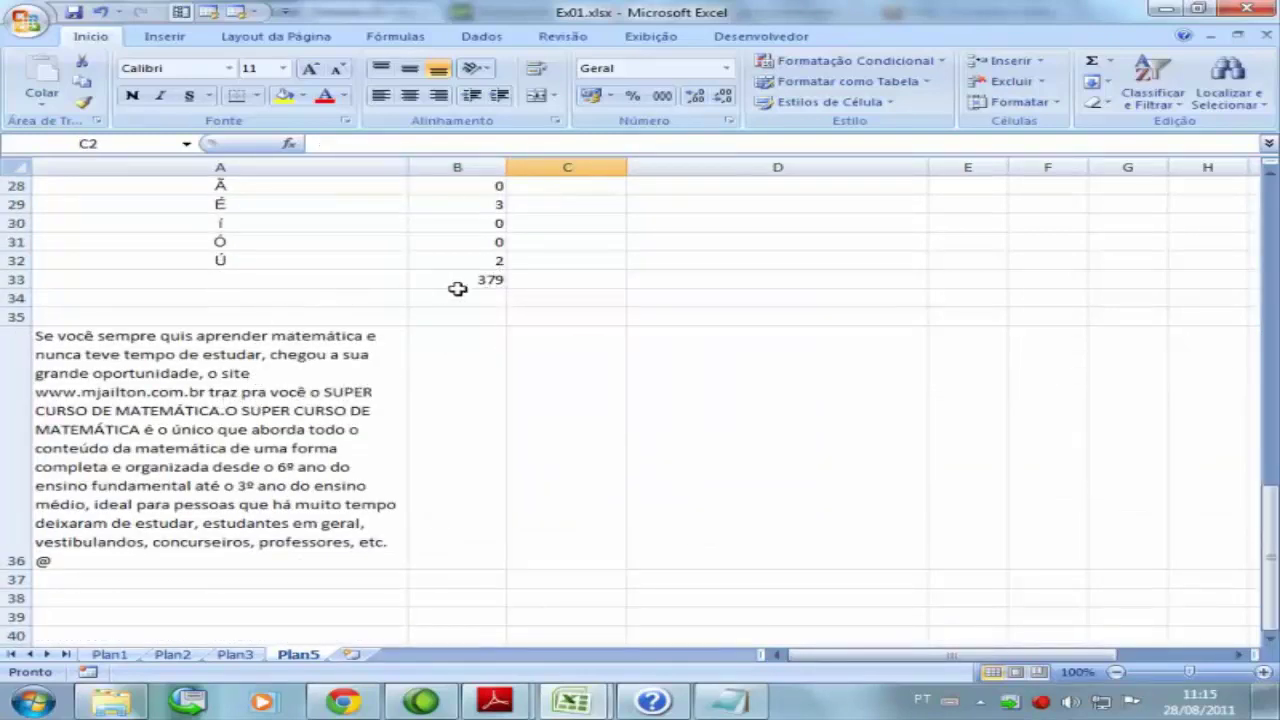
scroll(406, 308, "up", 5)
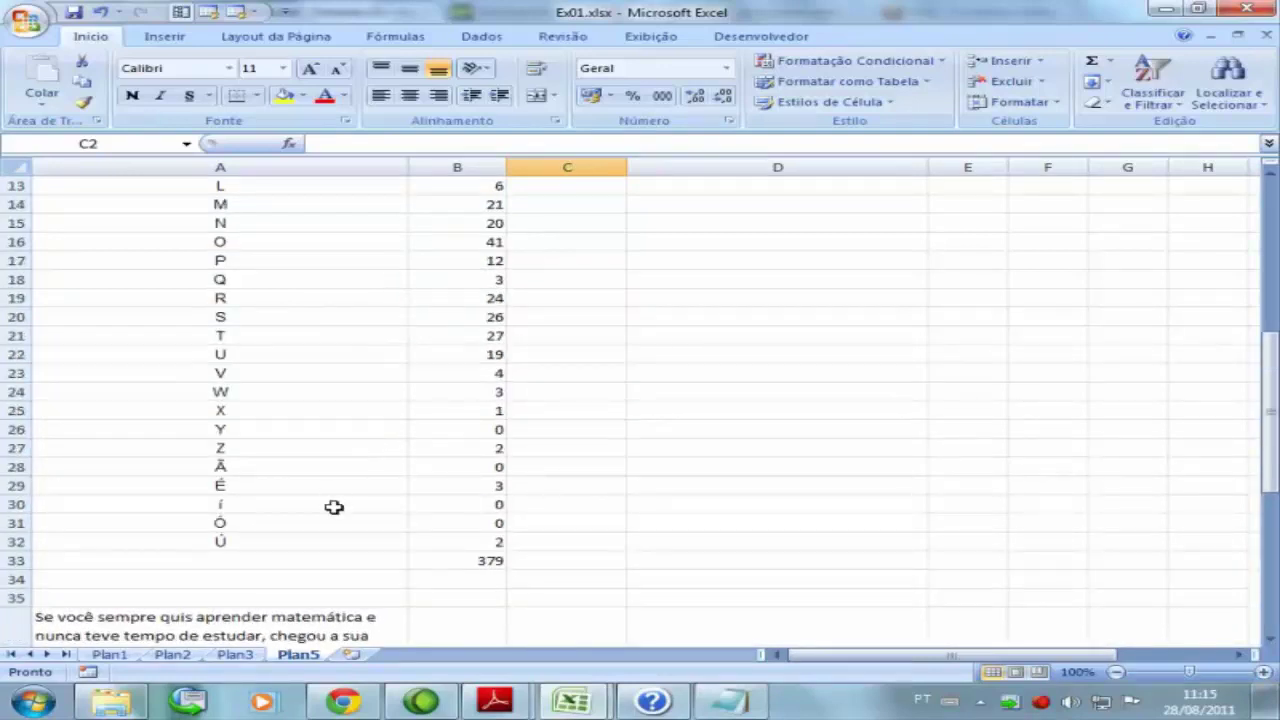
scroll(334, 505, "down", 3)
scroll(430, 385, "up", 5)
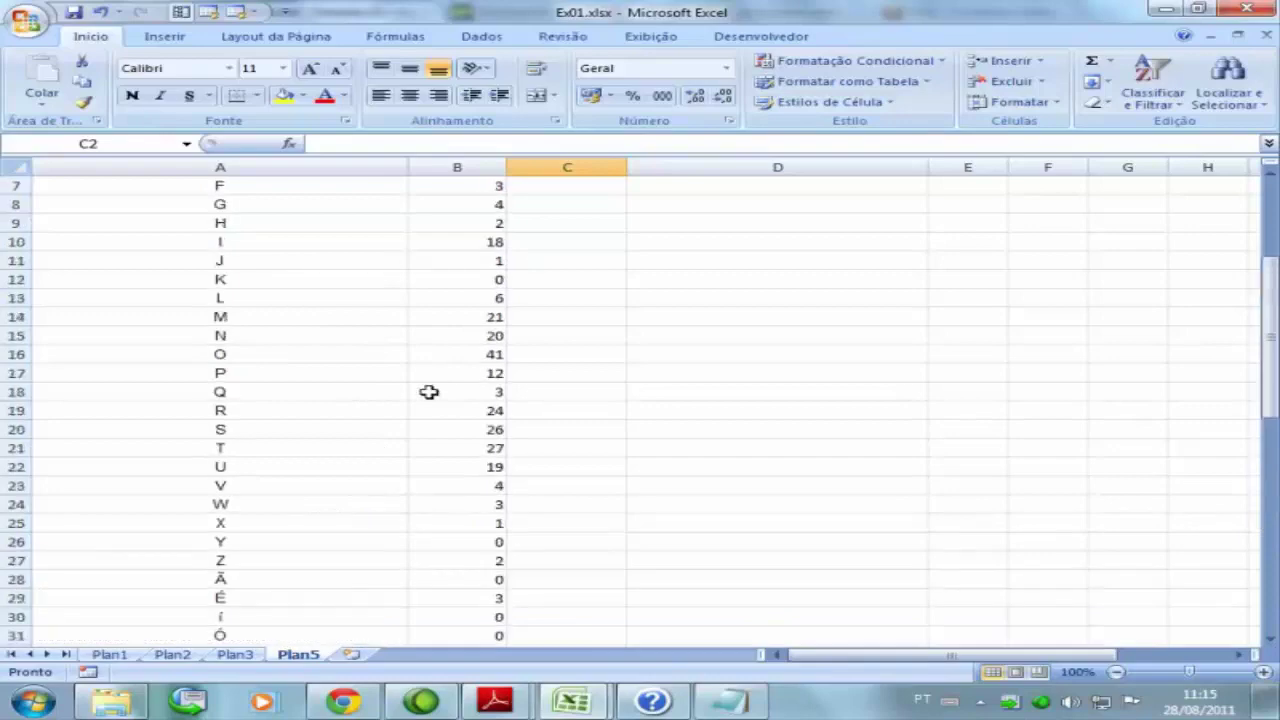
scroll(429, 392, "up", 2)
scroll(466, 286, "down", 6)
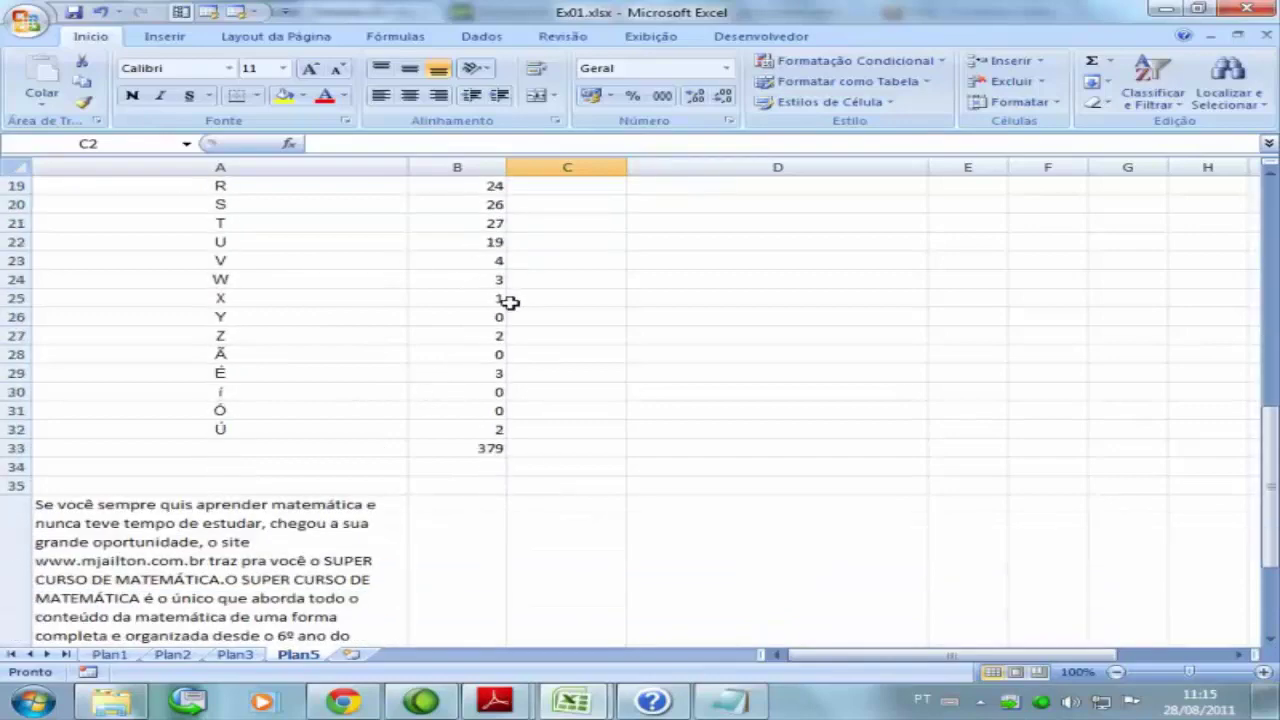
scroll(286, 337, "up", 6)
scroll(260, 255, "down", 3)
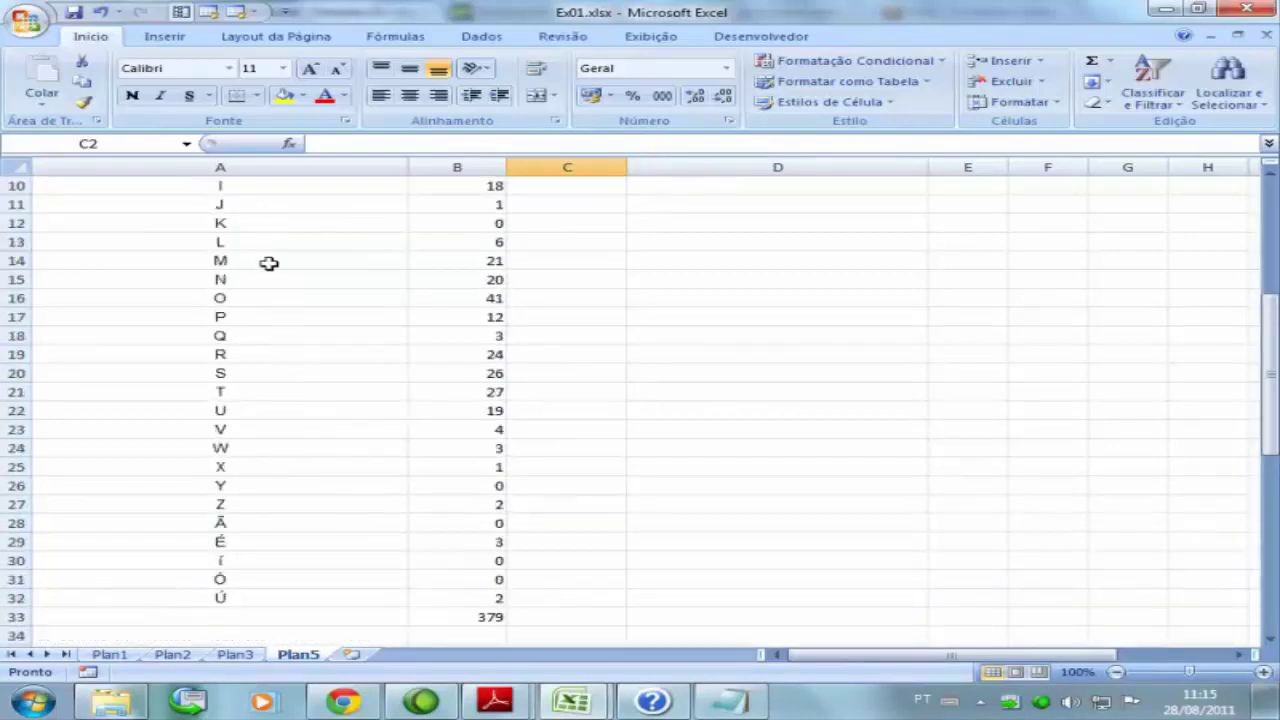
scroll(269, 263, "down", 6)
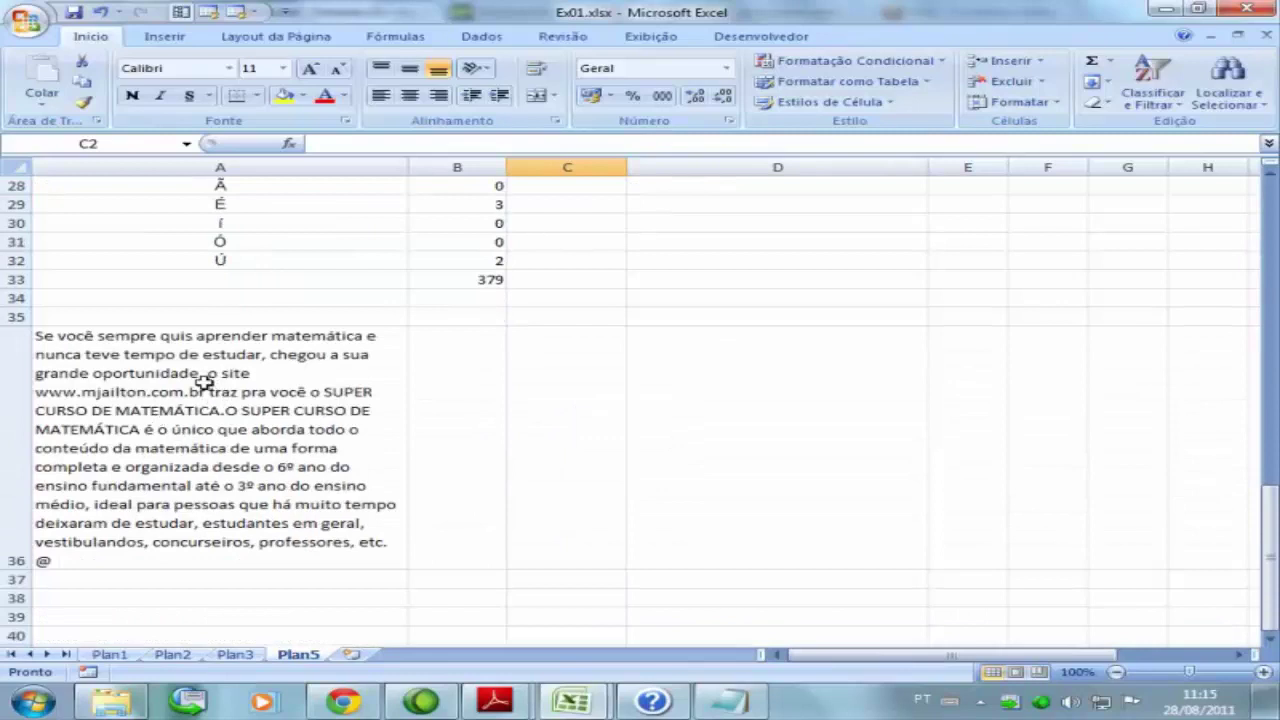
Remove the @ character from the end of the text in cell A36.
left_click(79, 558)
double_click(91, 561)
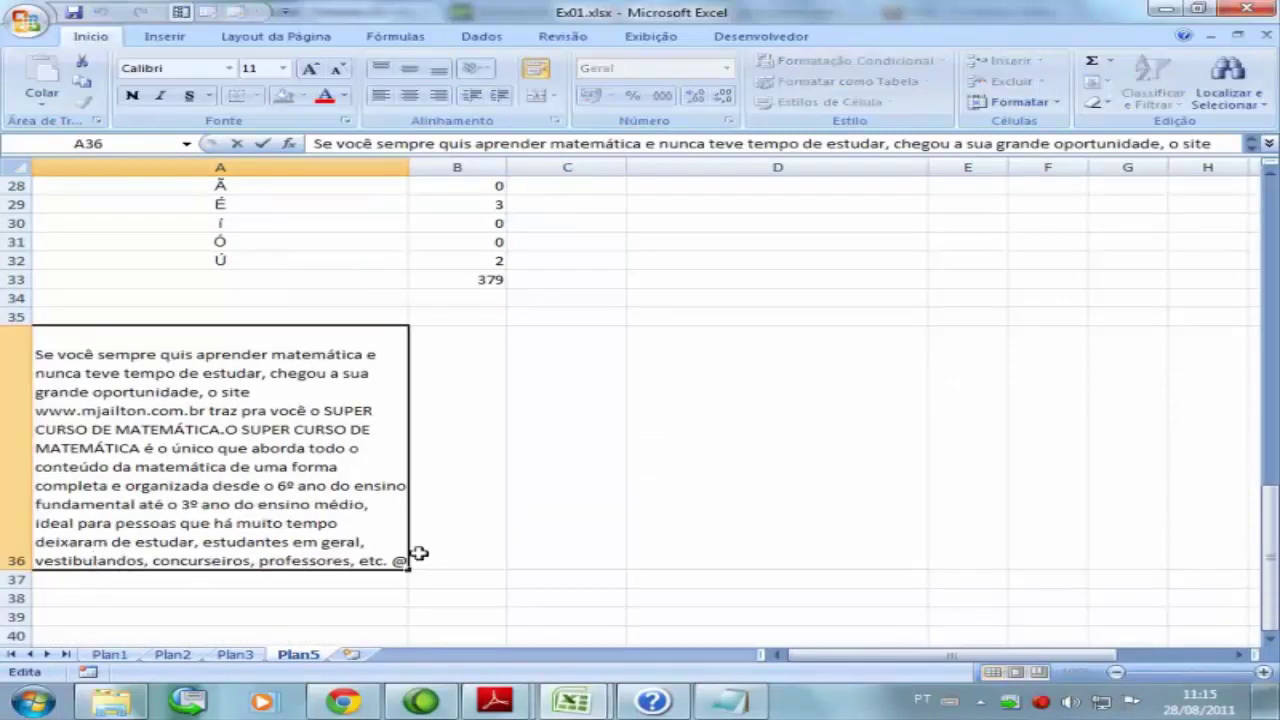
key("BackSpace")
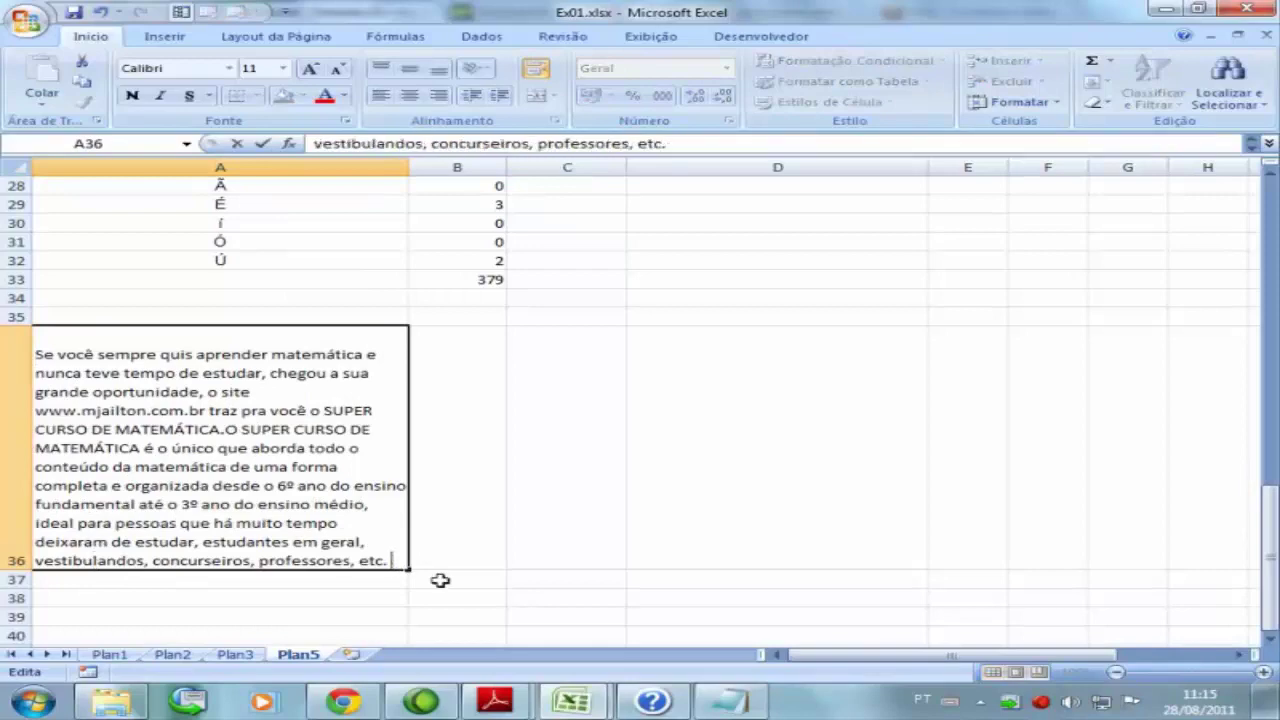
key("Return")
Compare the counts for letters A and B and the total with the text in A36.
scroll(440, 500, "up", 10)
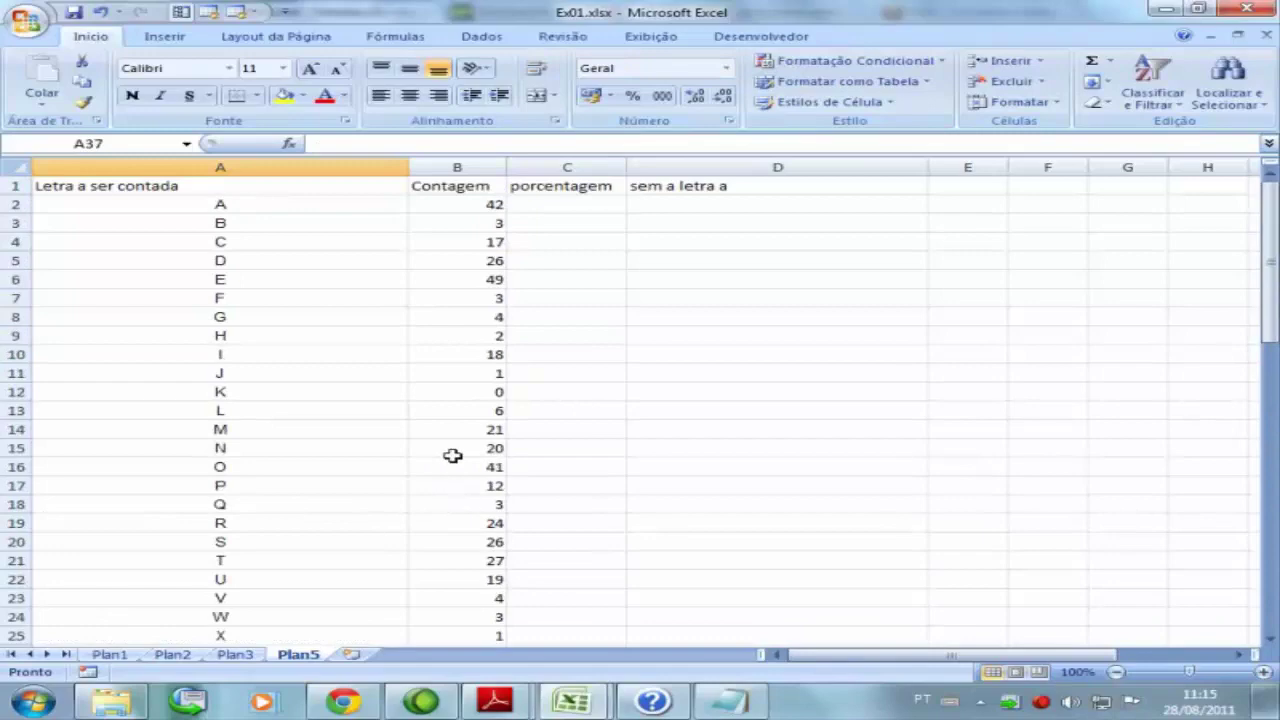
scroll(453, 456, "down", 10)
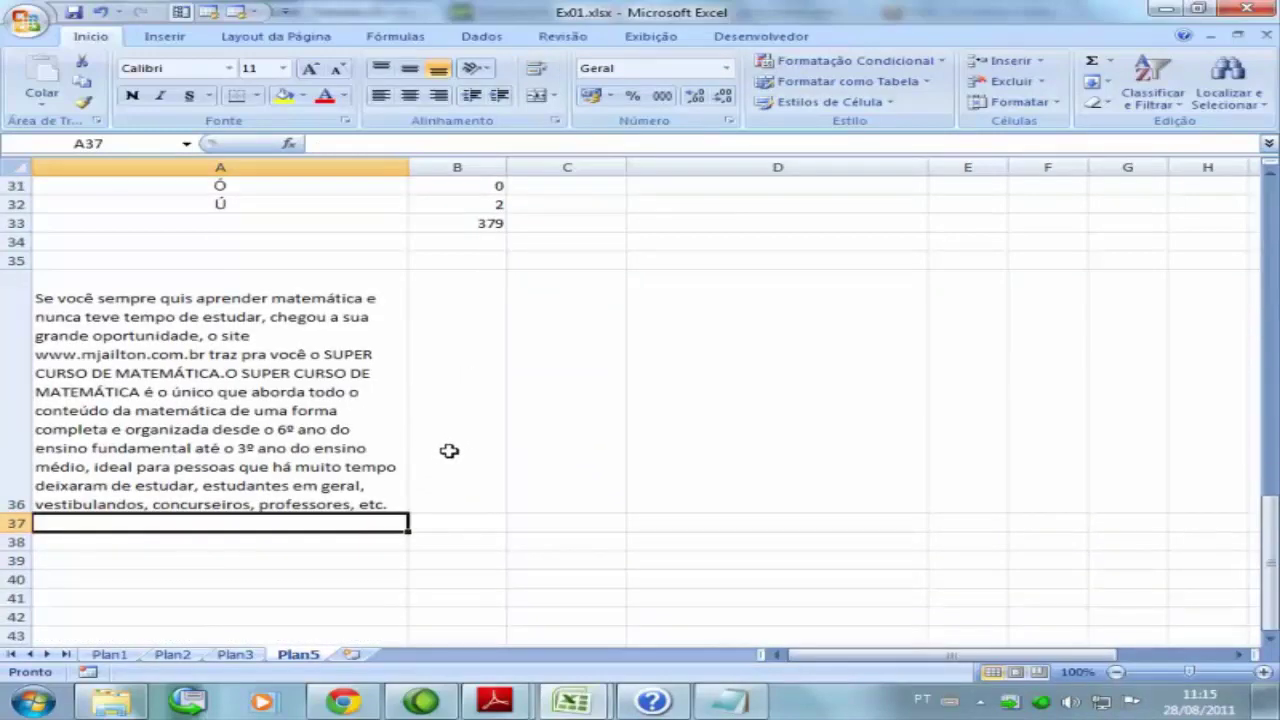
scroll(440, 457, "up", 10)
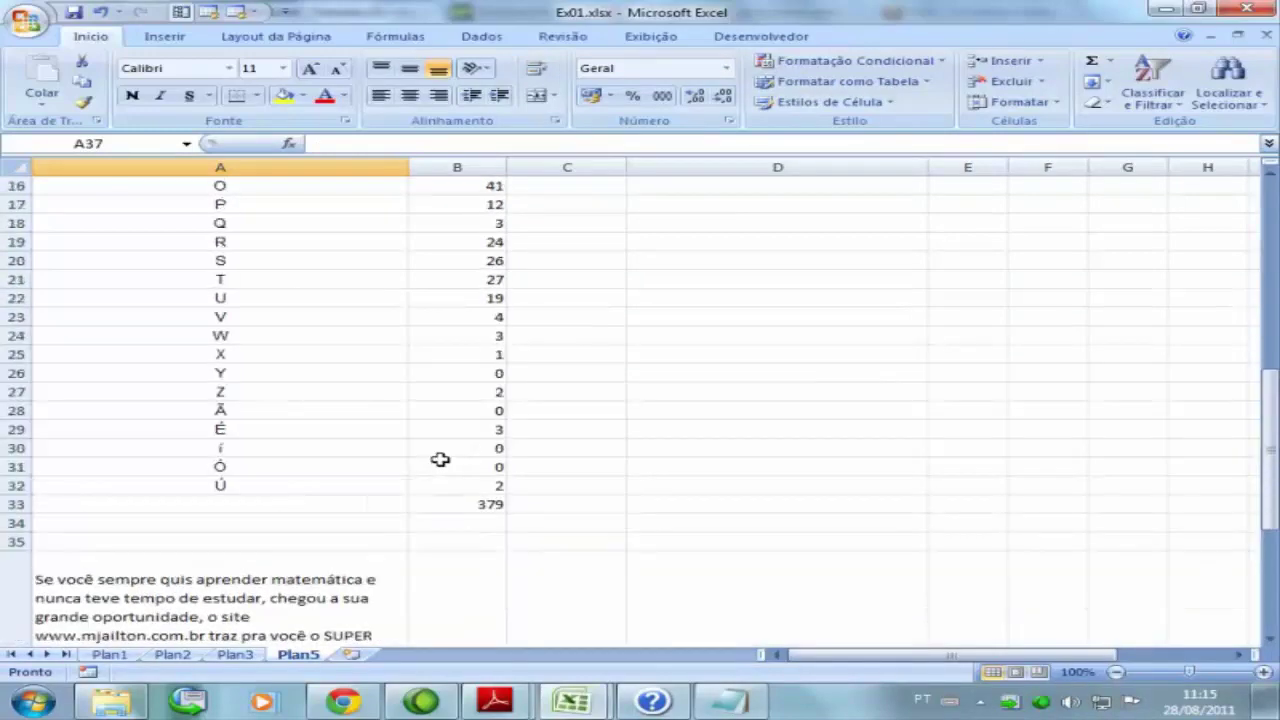
left_click(225, 202)
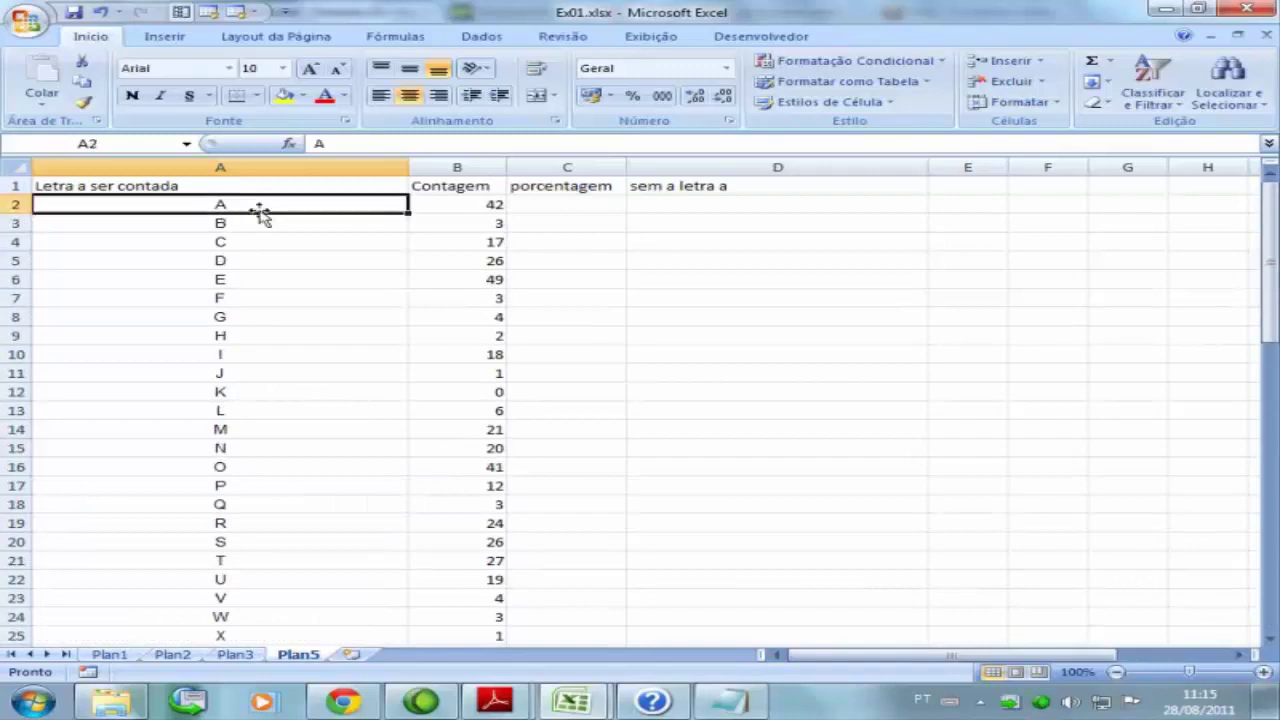
left_click(485, 204)
left_click(258, 224)
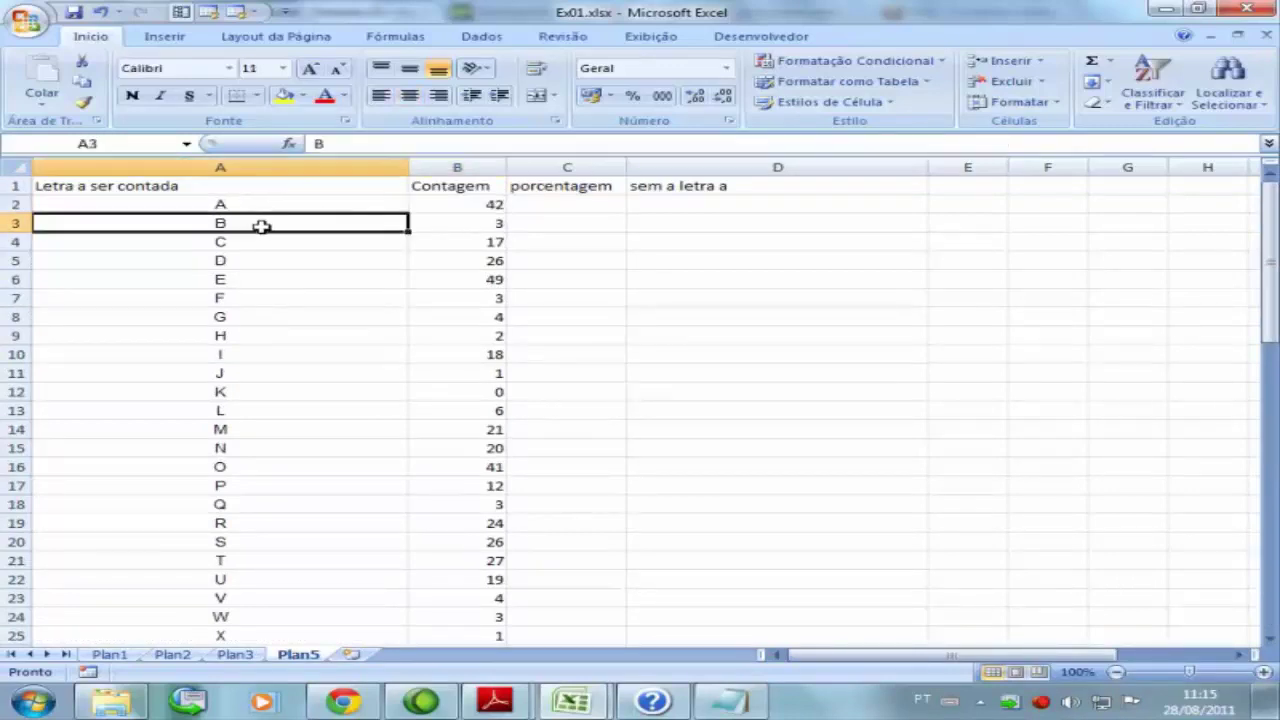
left_click(481, 223)
scroll(421, 309, "down", 8)
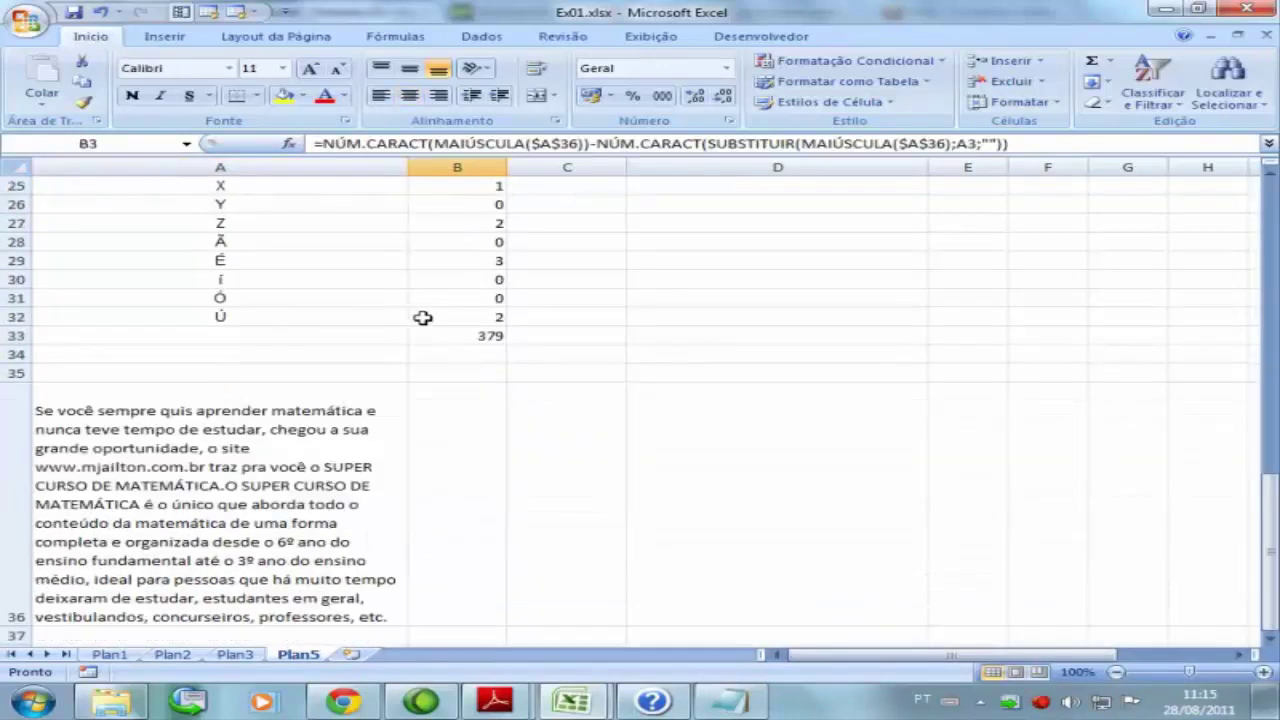
scroll(421, 317, "up", 8)
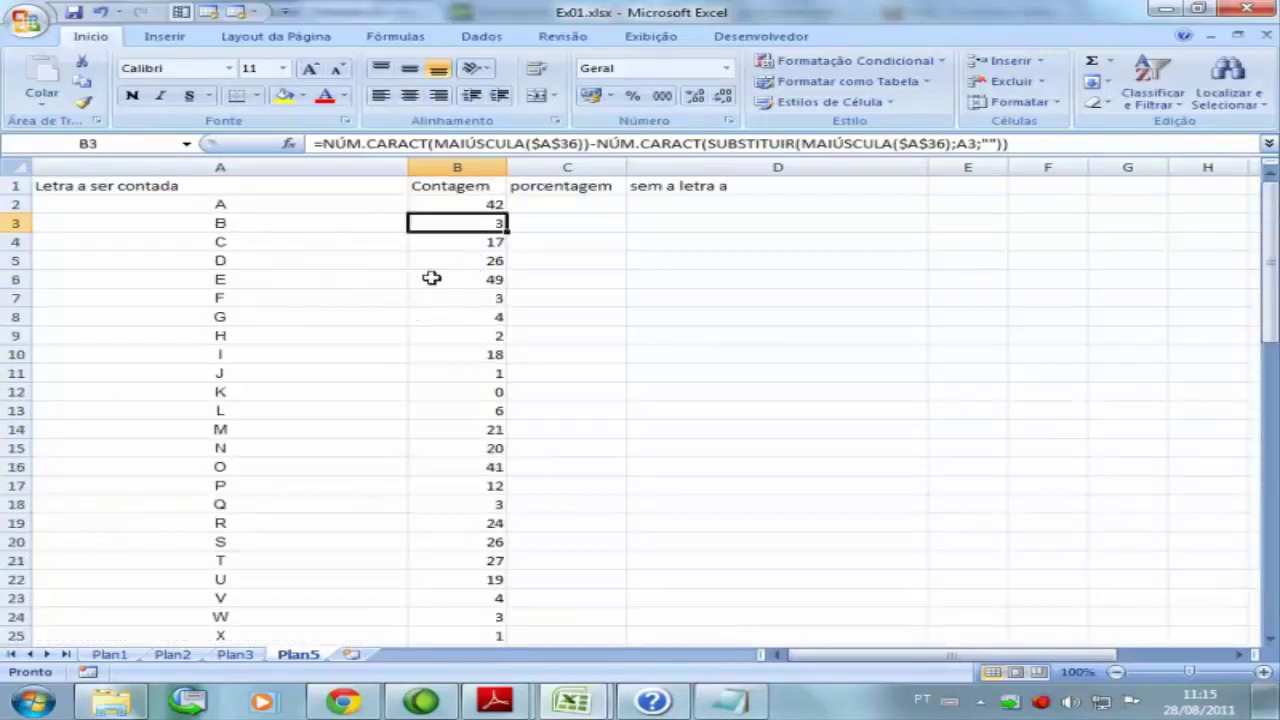
Append the letter K to the end of the text in A36 and check its count in B12.
left_click(254, 391)
scroll(394, 431, "down", 11)
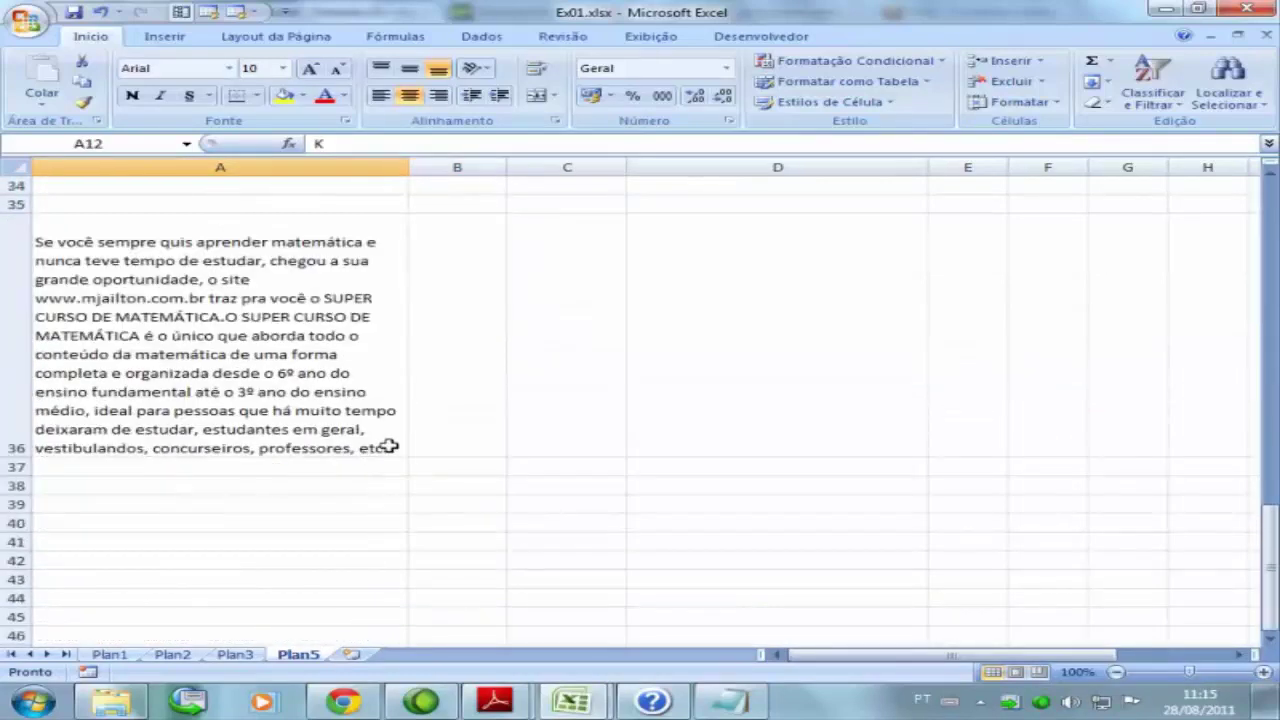
double_click(388, 447)
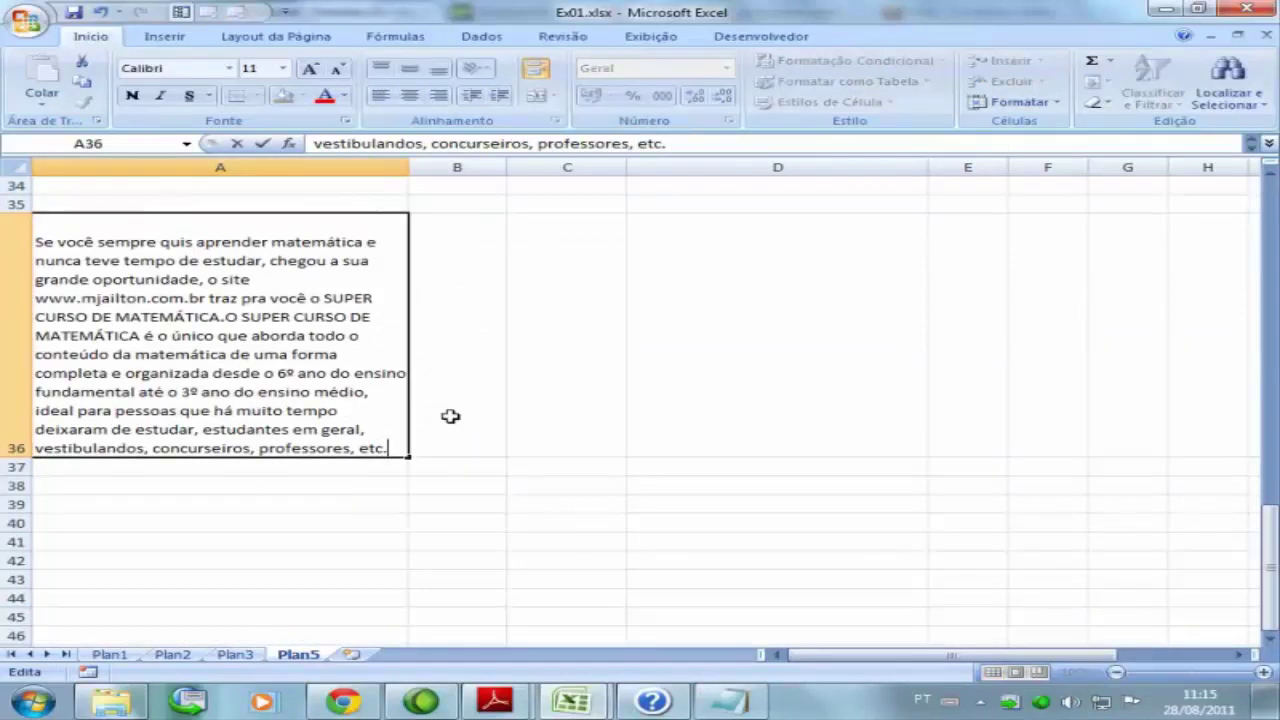
type("K")
key("Return")
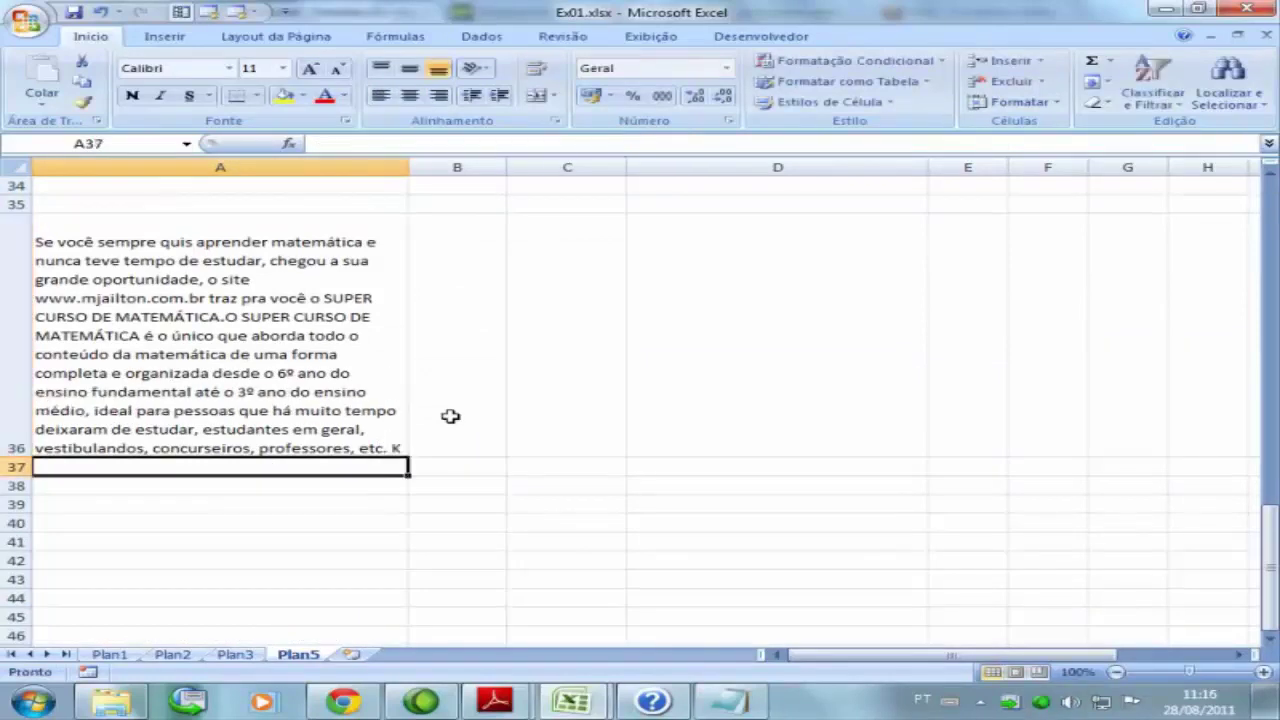
scroll(432, 383, "up", 9)
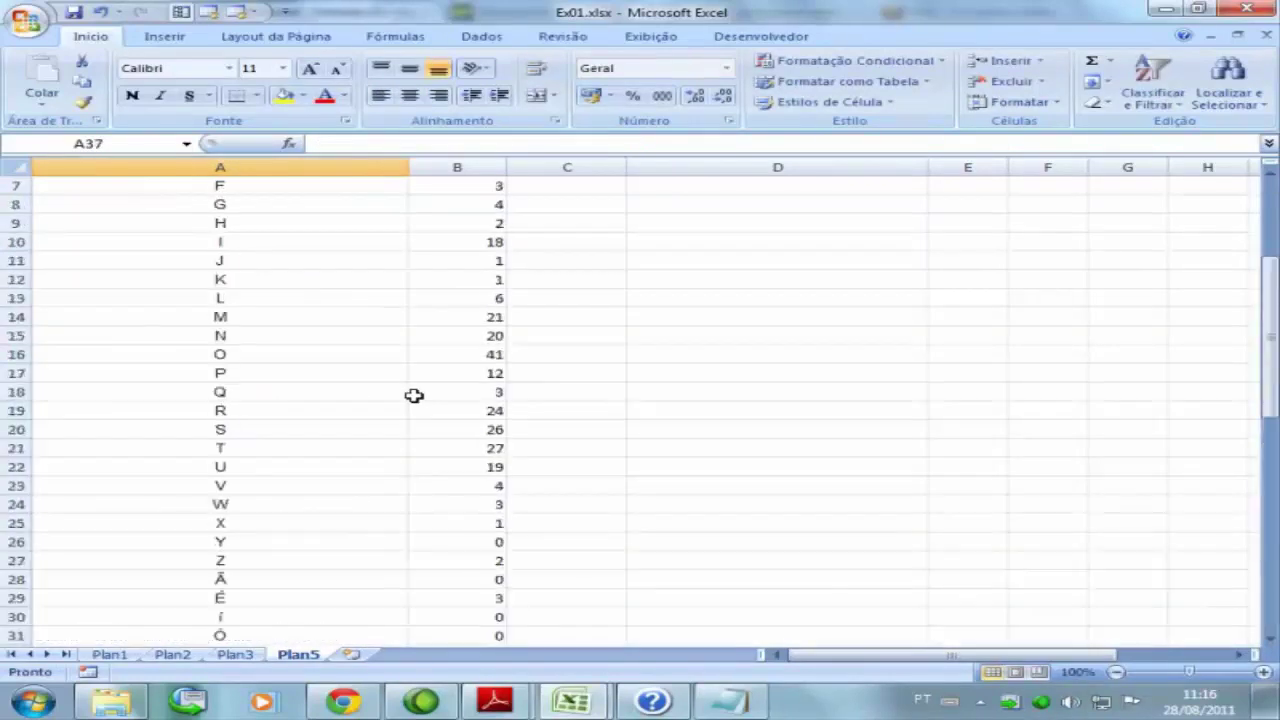
left_click(464, 279)
Remove the added K from the end of the text in A36.
scroll(466, 278, "down", 8)
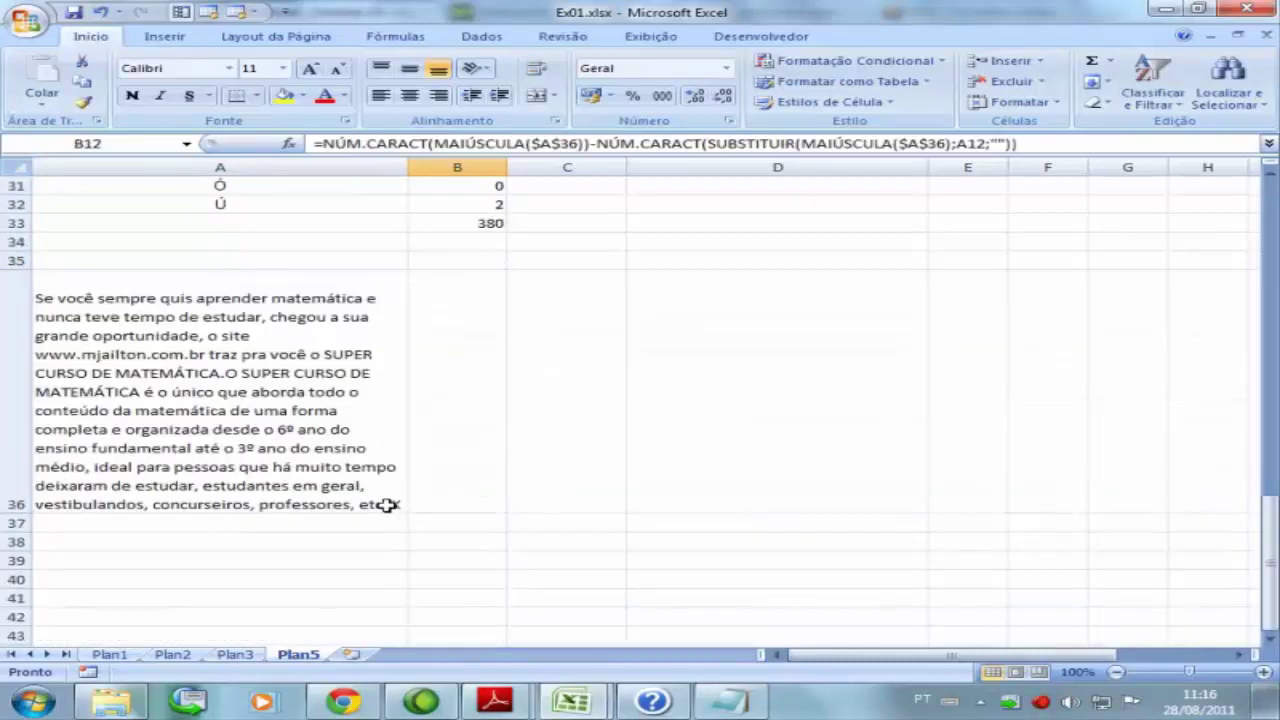
left_click(392, 503)
double_click(394, 503)
key("Return")
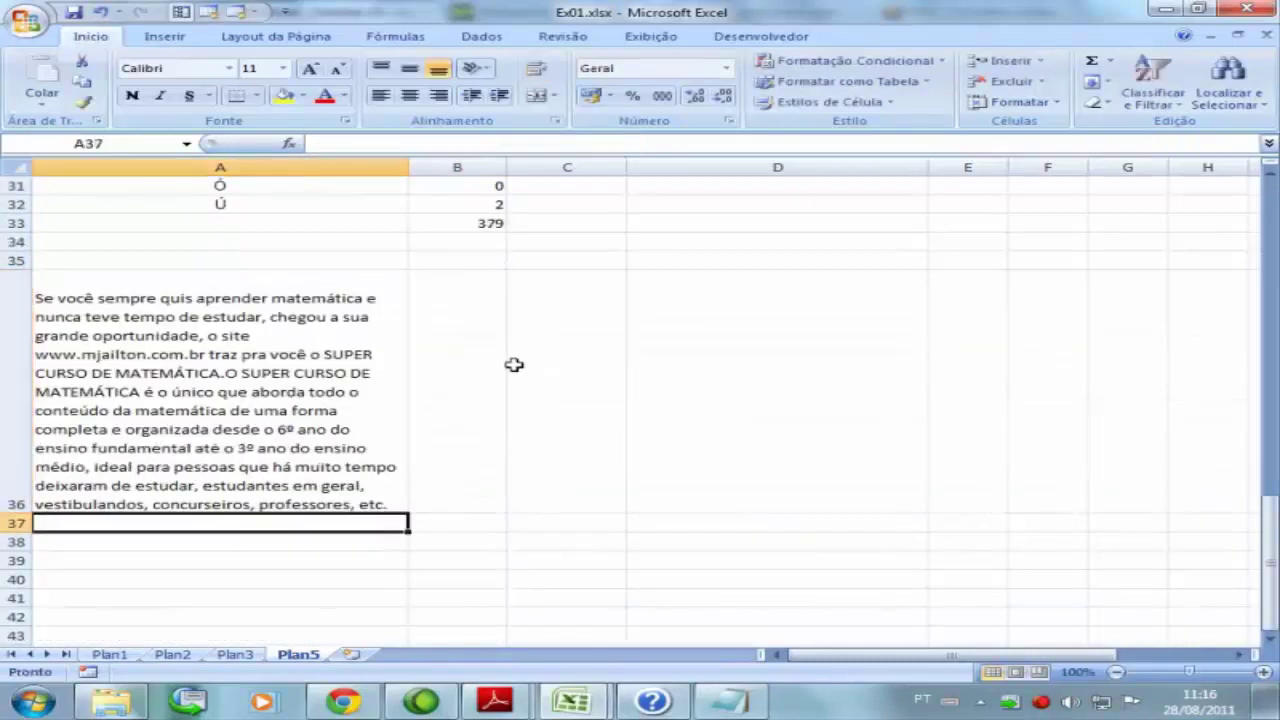
Calculate letter A's share of the total in cell C2 with the formula =B2/B33.
scroll(514, 363, "up", 10)
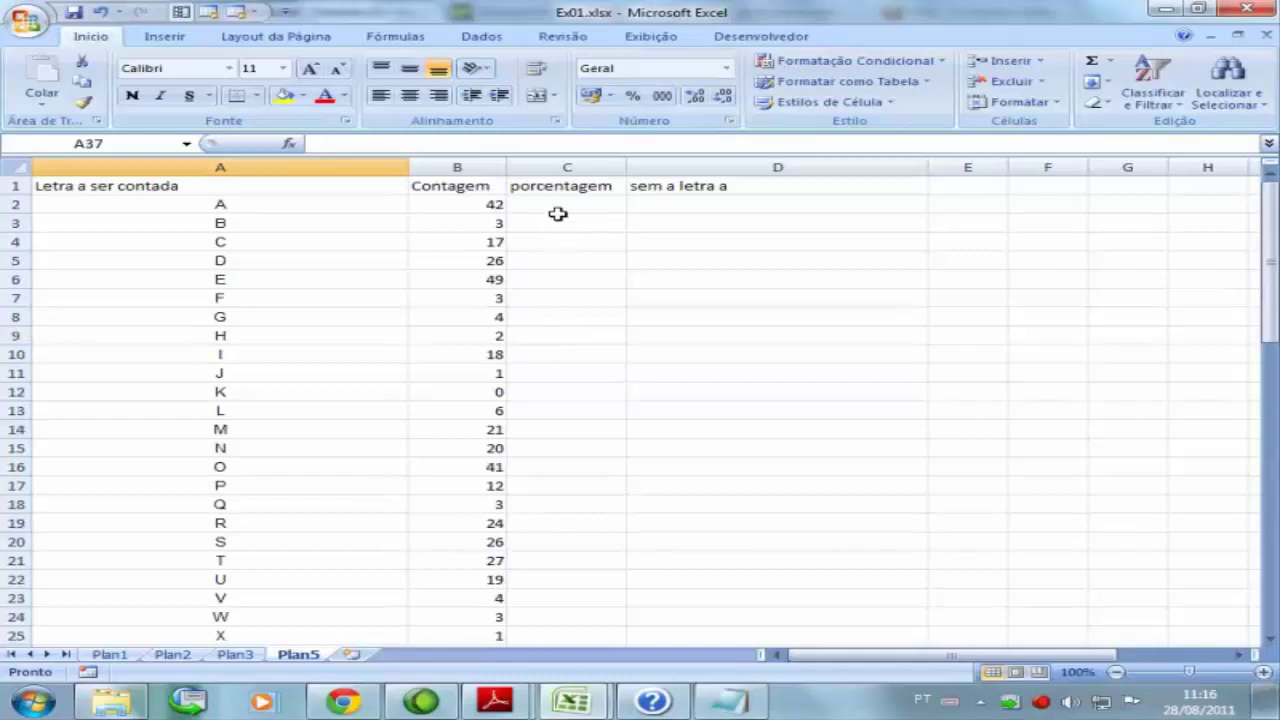
left_click(561, 205)
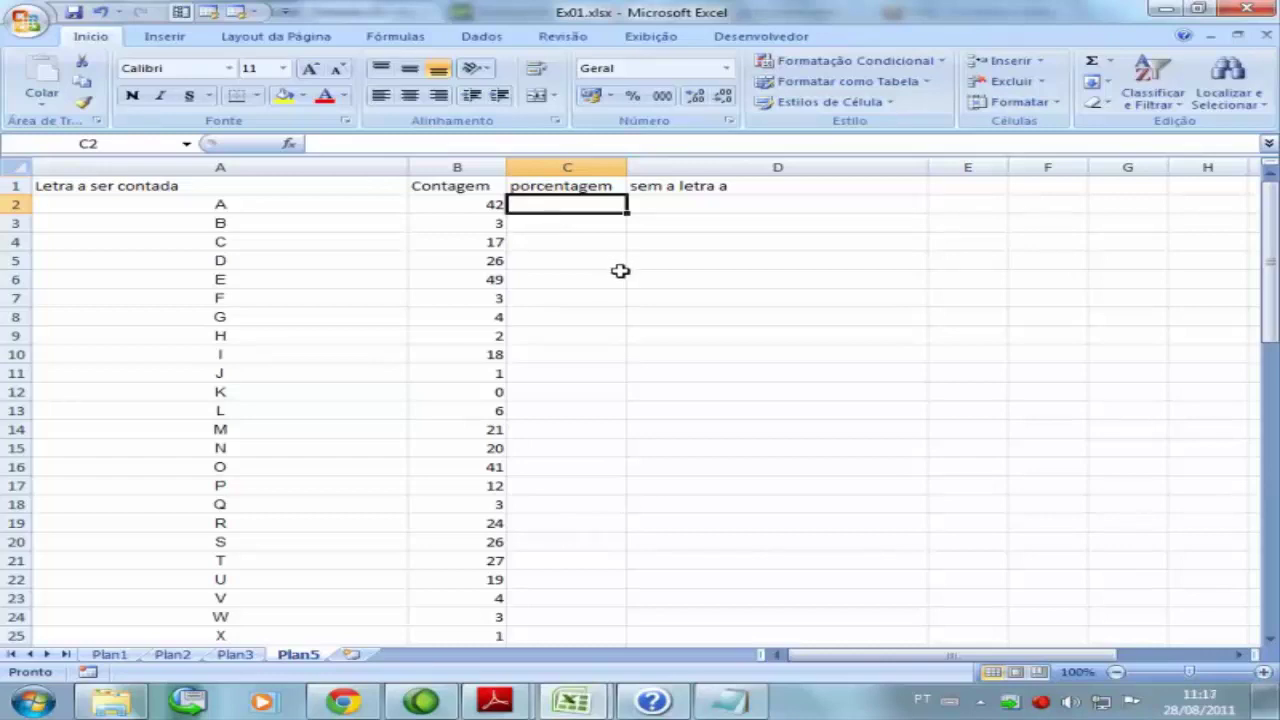
type("=")
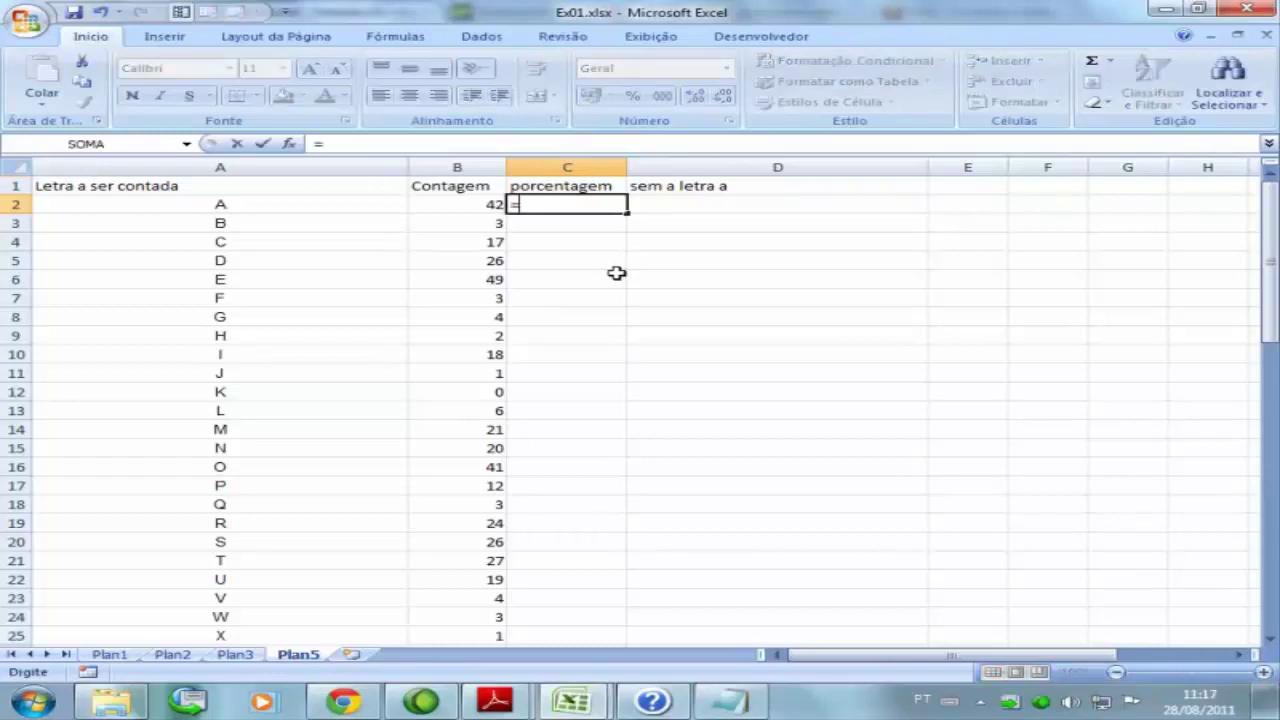
left_click(478, 203)
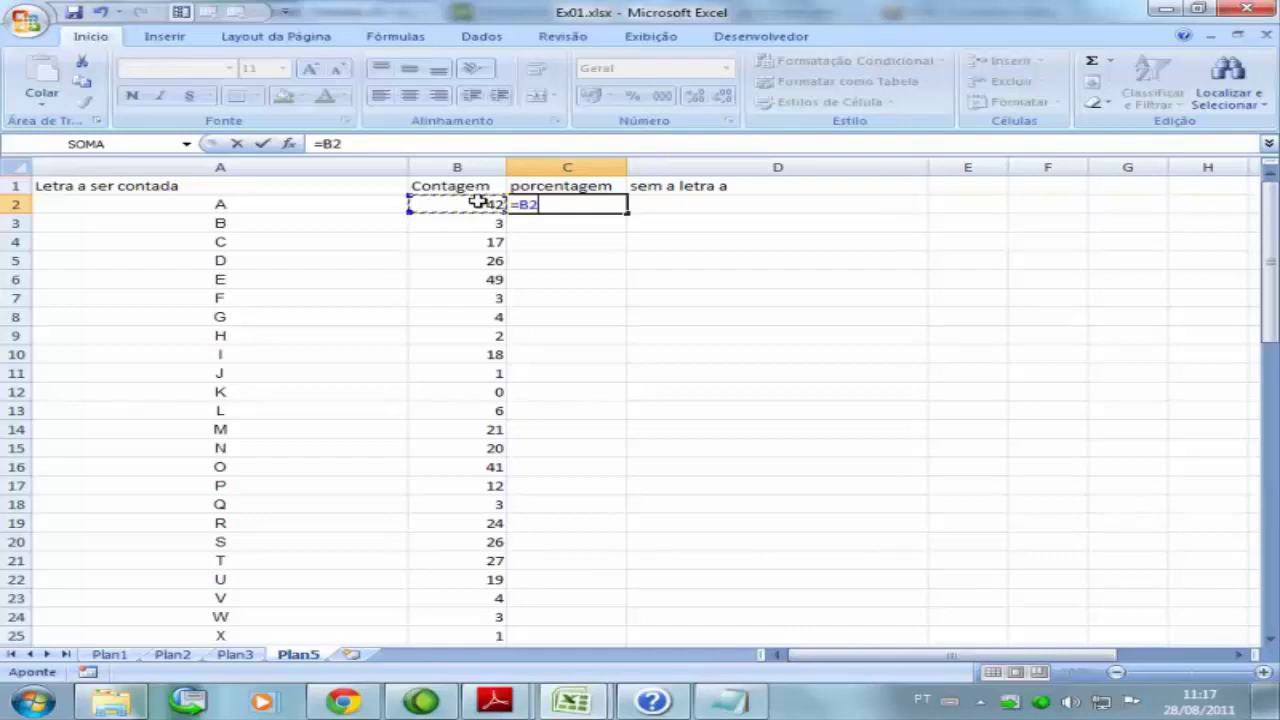
type("/")
key("Down")
key("Down")
key("Down")
key("Down")
key("Down")
key("Down")
key("Down")
key("Down")
key("Down")
key("Down")
key("Down")
key("Down")
key("Down")
key("Down")
key("Down")
key("Down")
key("Down")
key("Down")
key("Down")
key("Down")
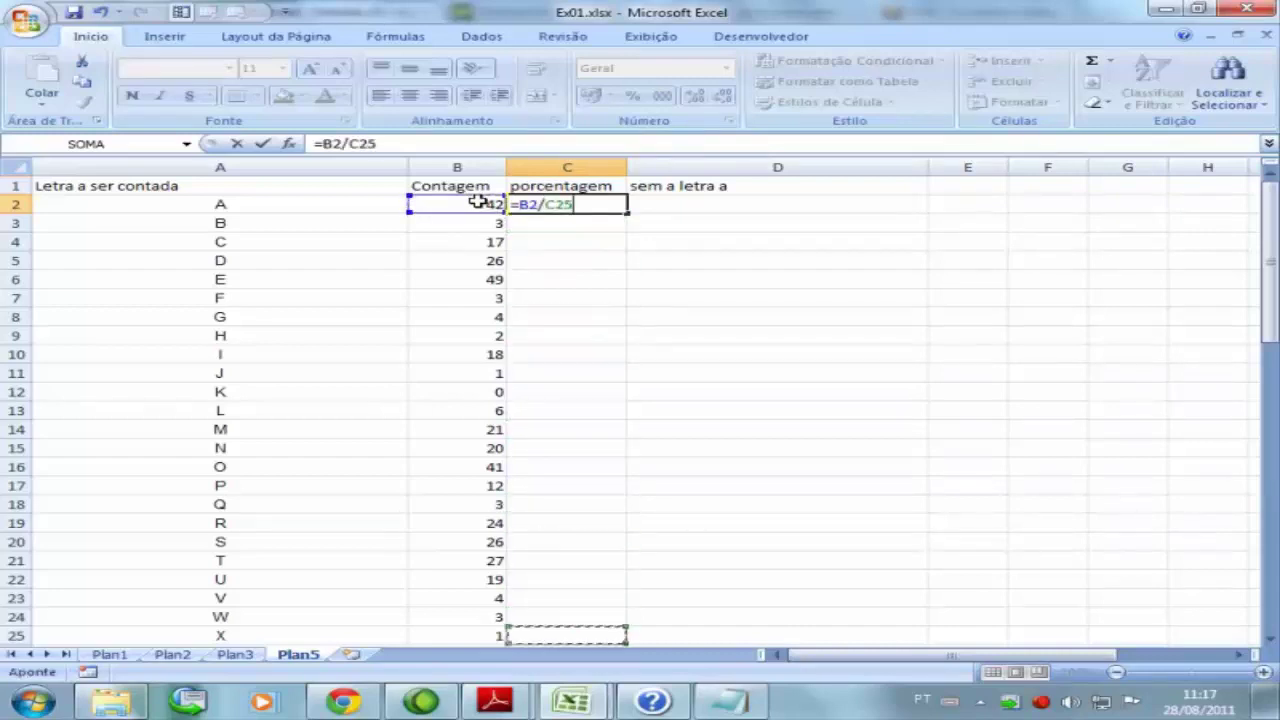
key("Down")
key("Down")
key("Down")
key("Down")
key("Down")
key("Down")
key("Down")
key("Down")
key("Down")
key("Left")
key("Up")
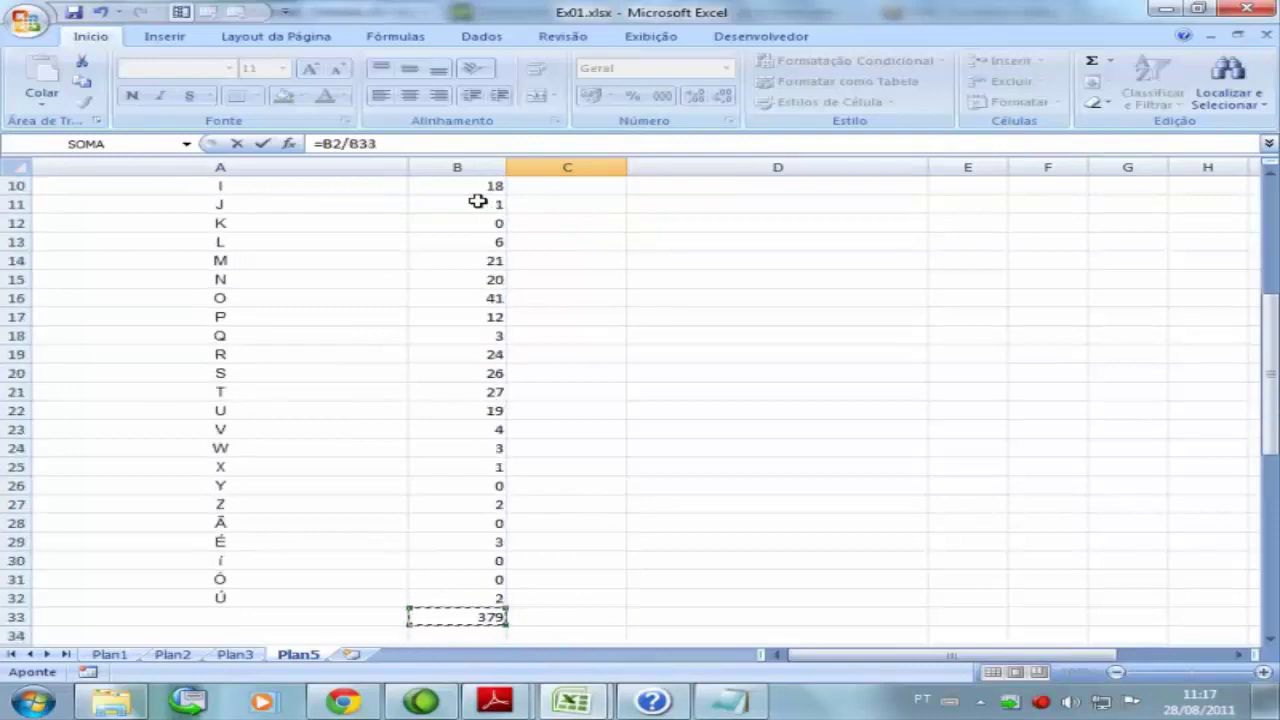
key("Return")
scroll(476, 203, "up", 1)
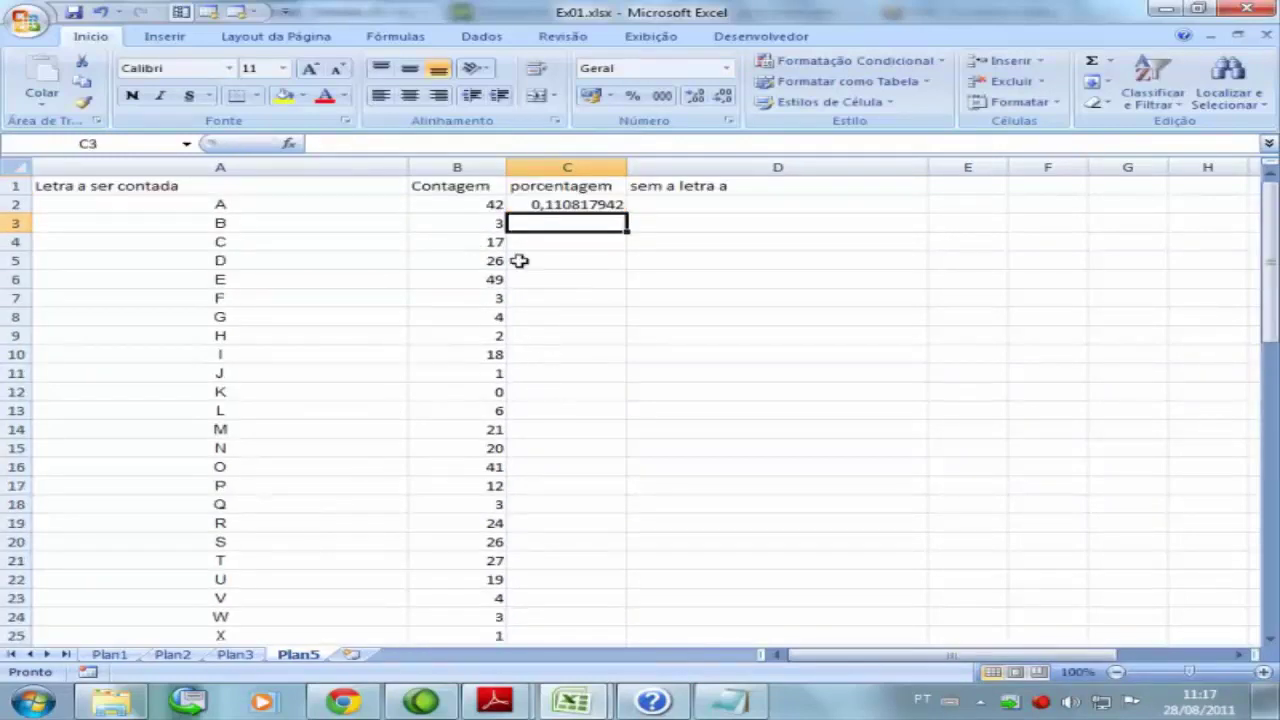
Format cell C2 with the Porcentagem number format.
left_click(578, 205)
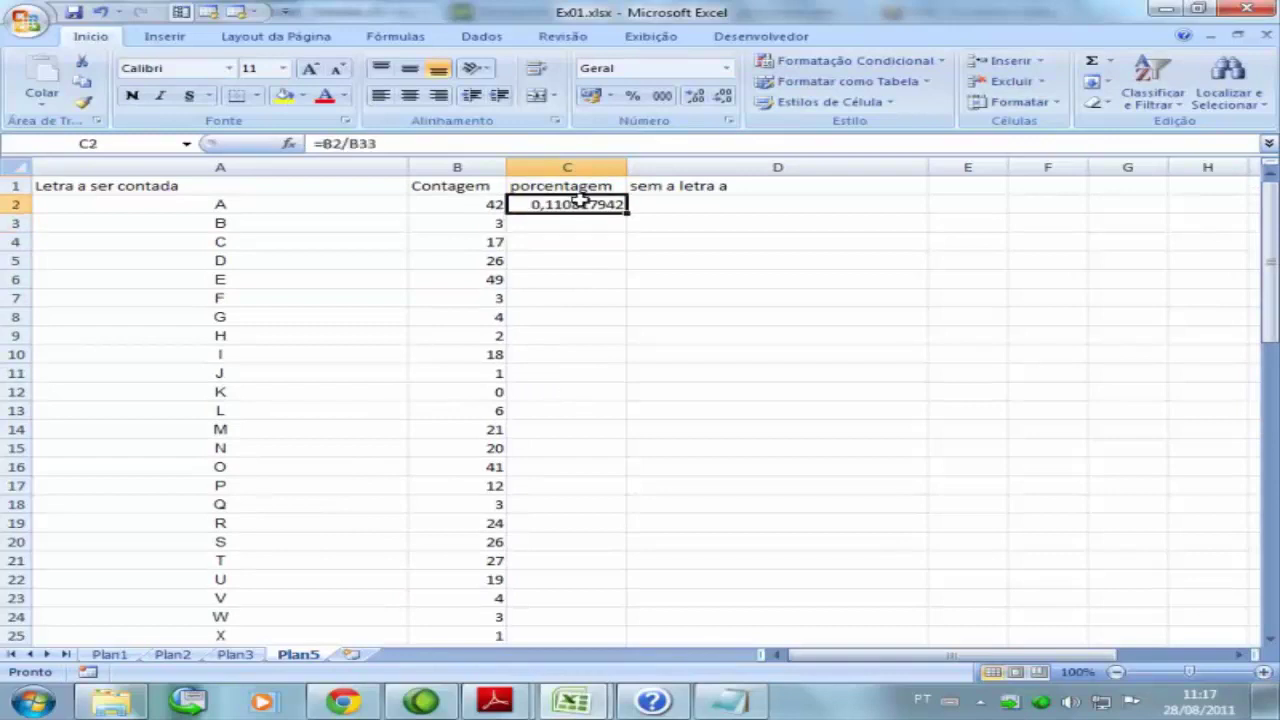
left_click(728, 68)
left_click(586, 395)
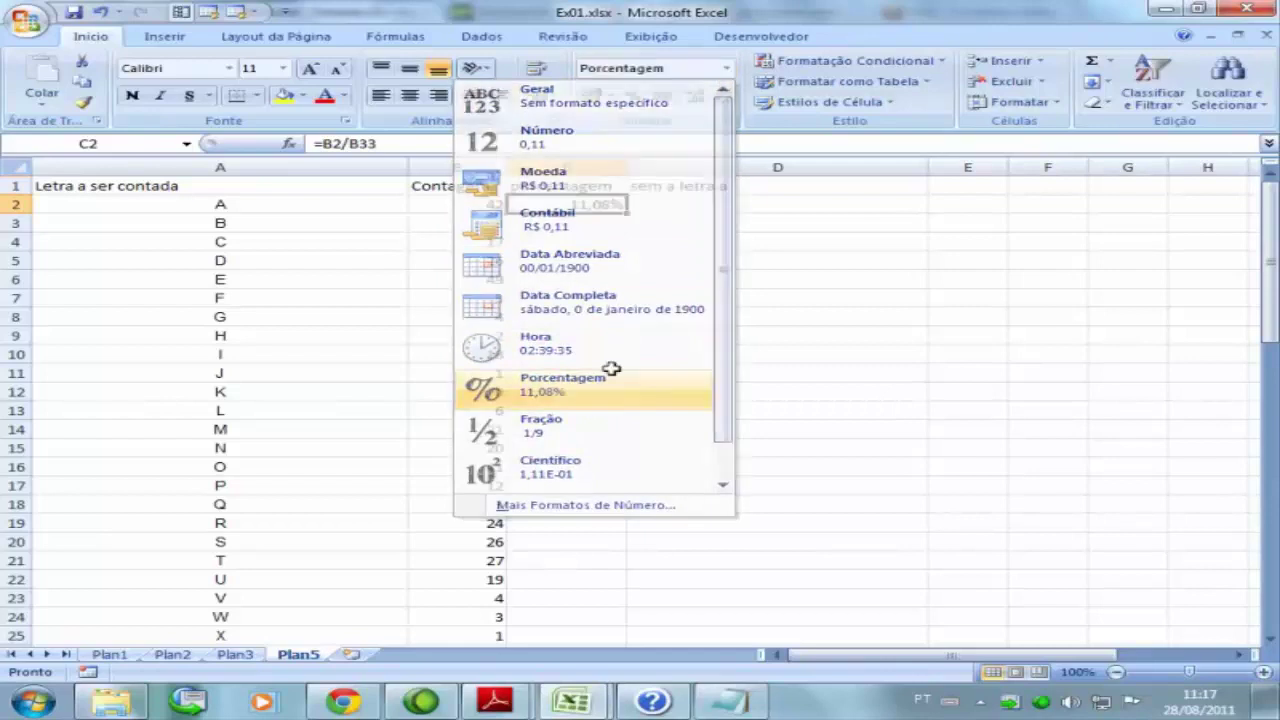
Check the cell references in C2's percentage formula against the total in B33.
left_click_drag(628, 212, 591, 209)
scroll(560, 300, "down", 5)
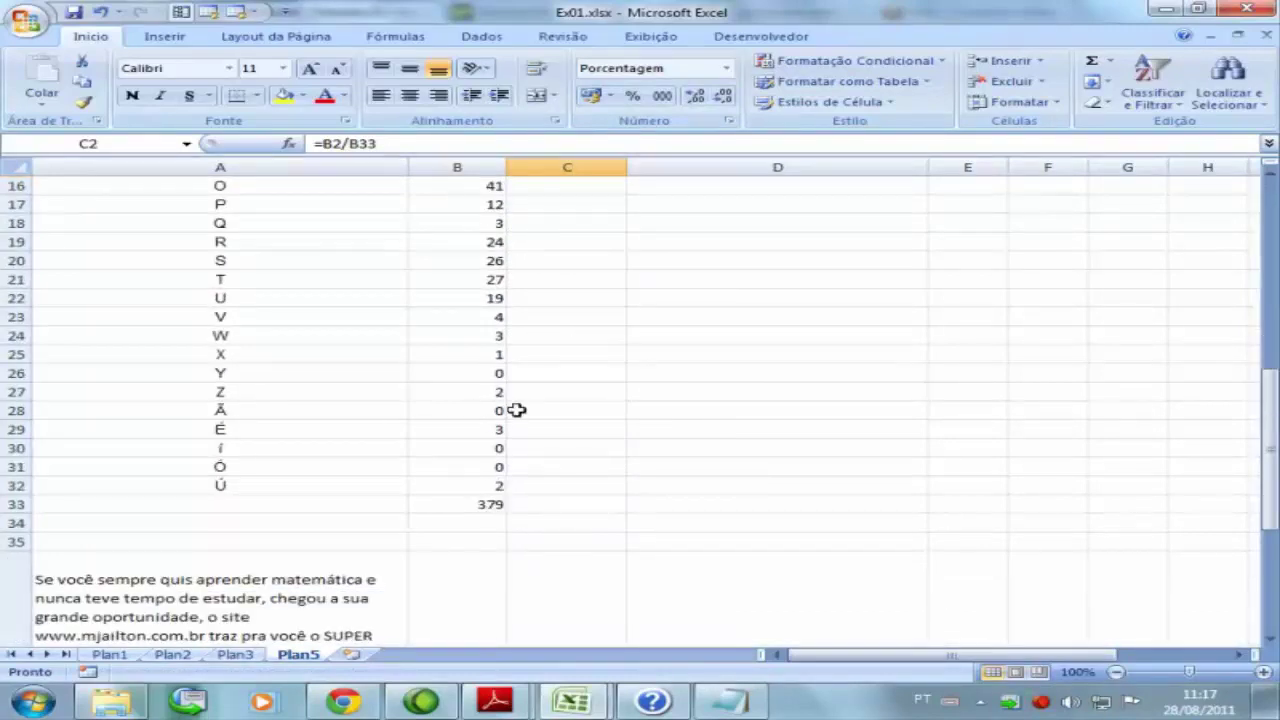
scroll(514, 408, "up", 4)
left_click(345, 143)
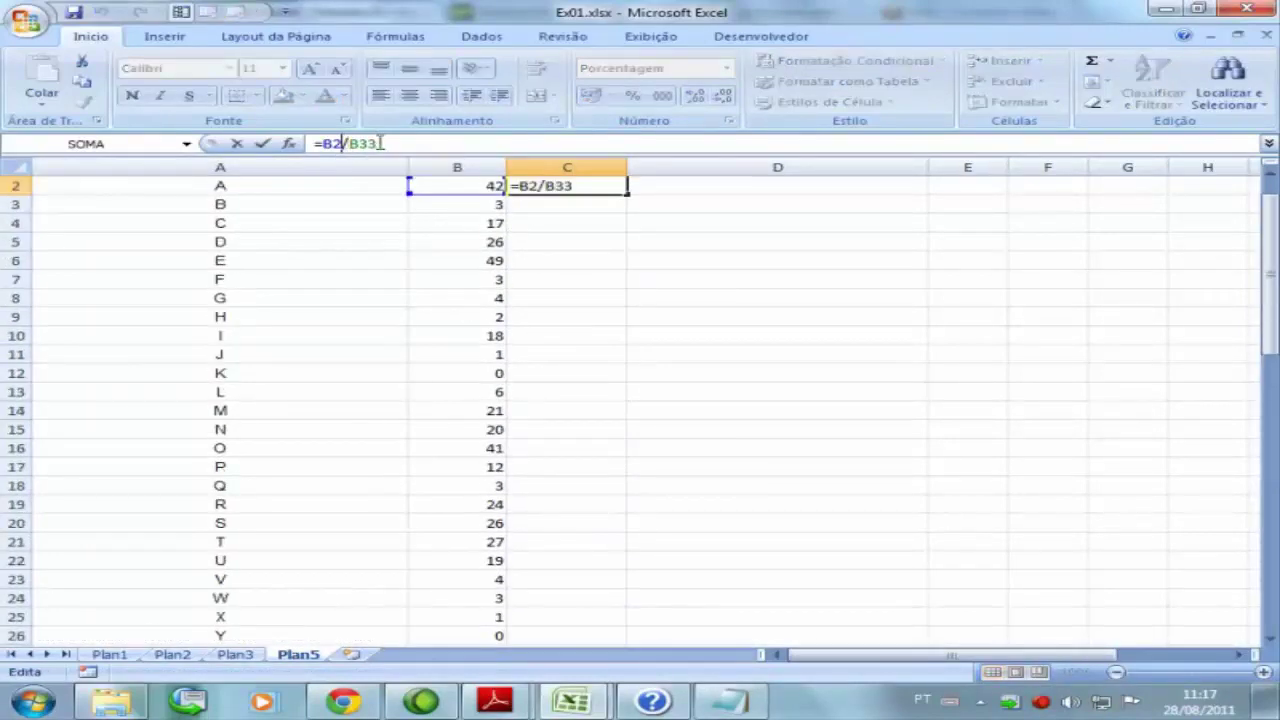
key("ctrl+Return")
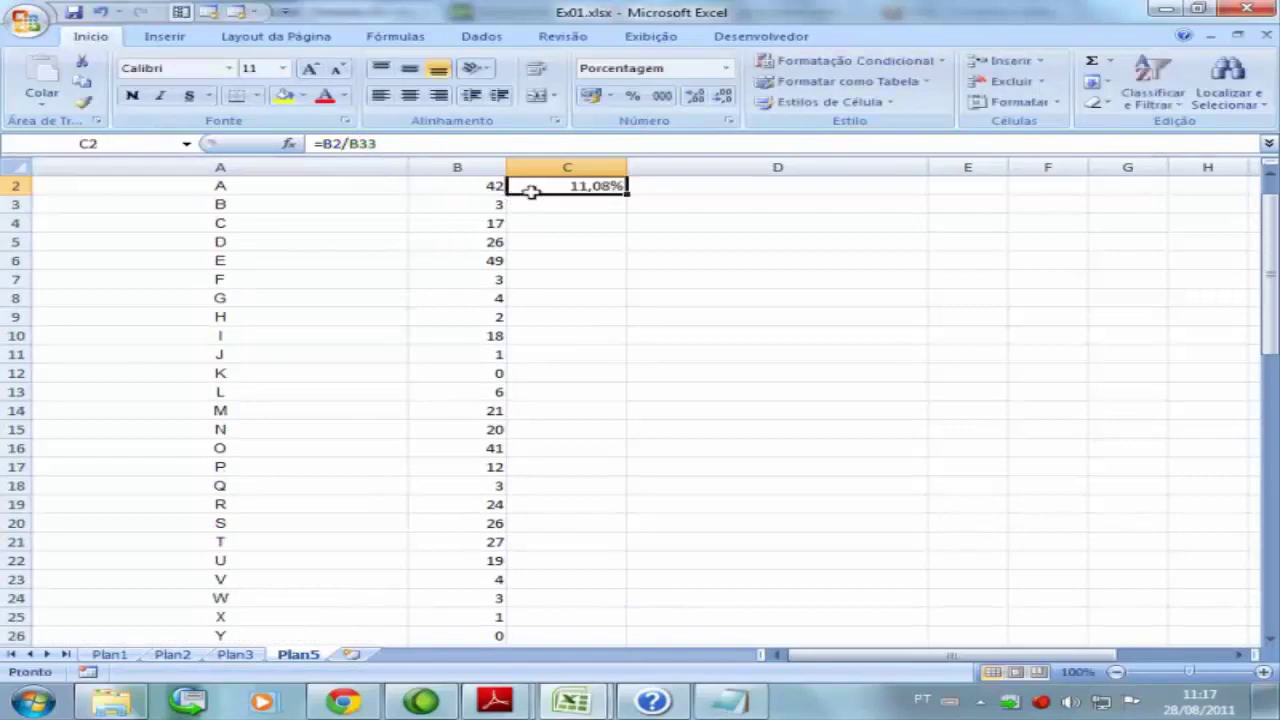
Make the reference to the total absolute in C2's percentage formula, so that it reads =B2/$B$33.
left_click(348, 146)
type("$B$")
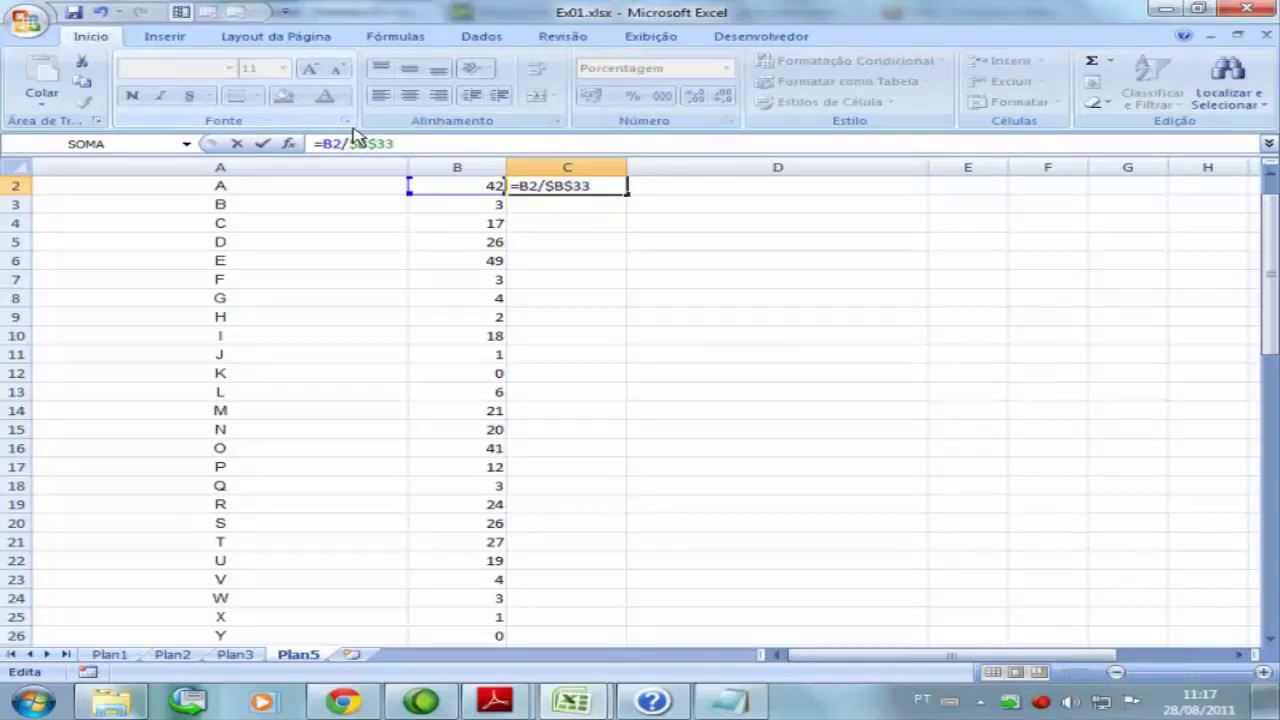
key("Return")
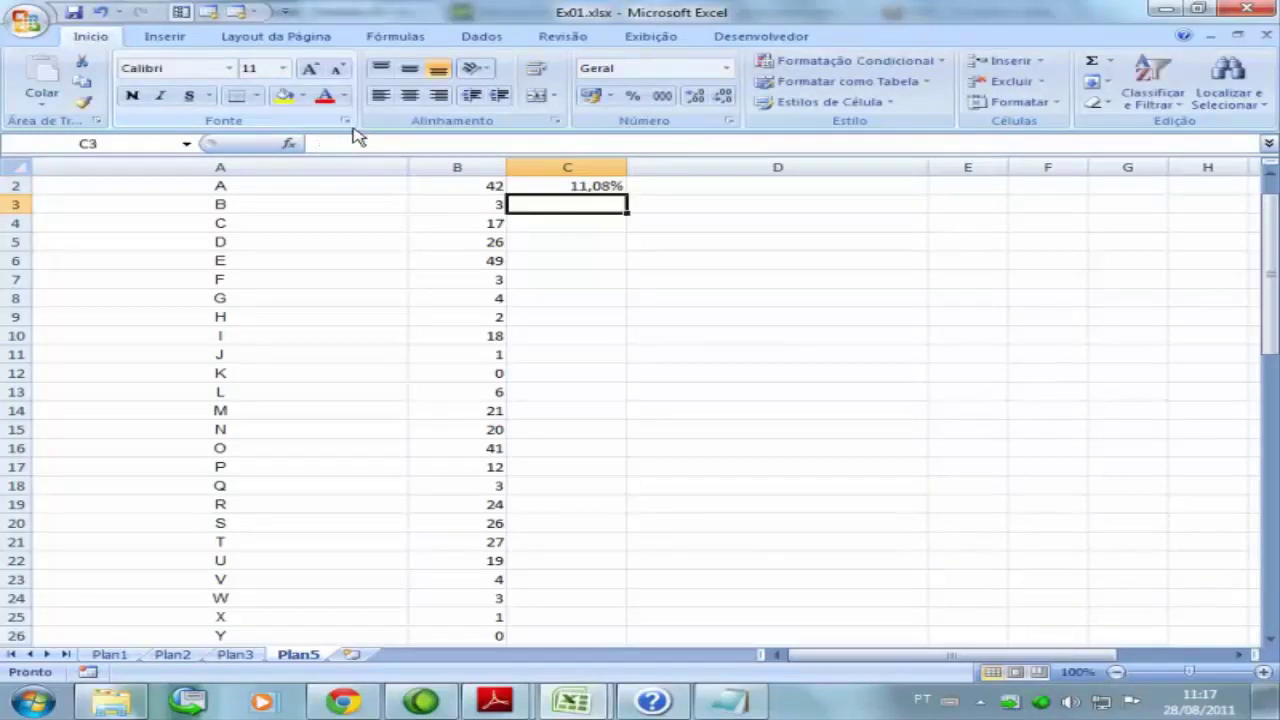
Fill the percentage formula from C2 down through C32 for all the remaining letters.
left_click(571, 187)
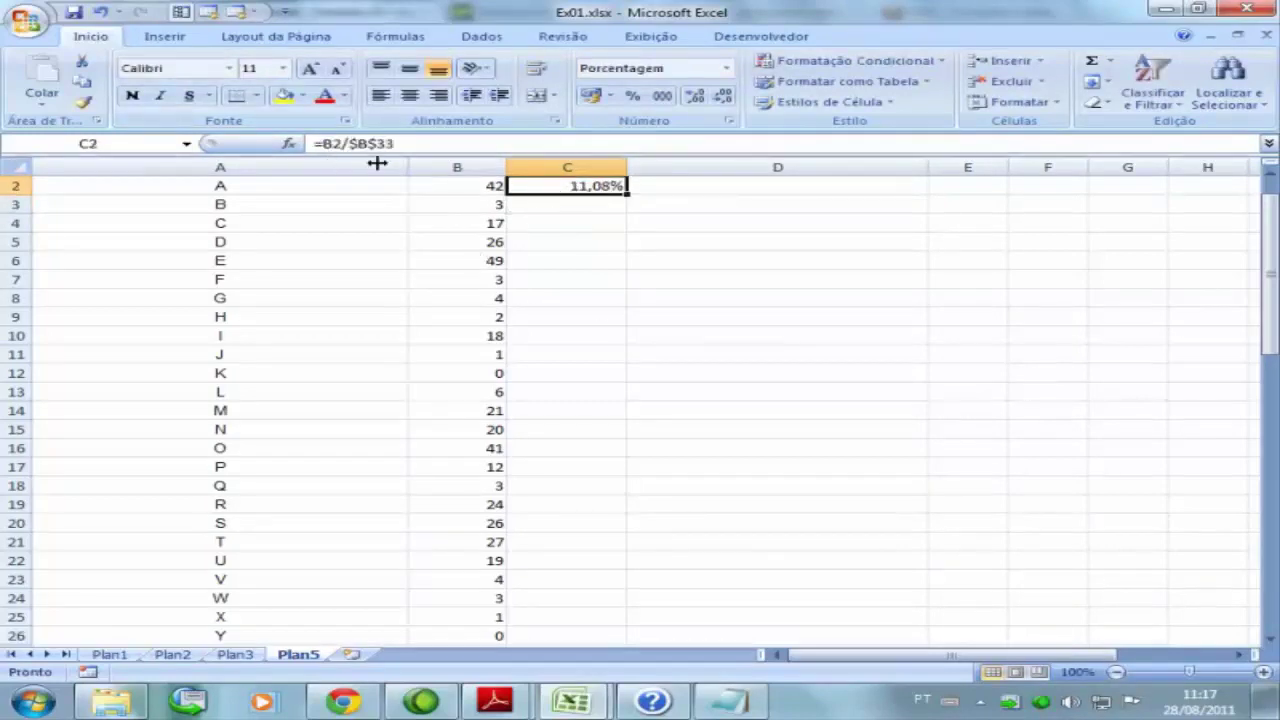
left_click_drag(627, 192, 612, 592)
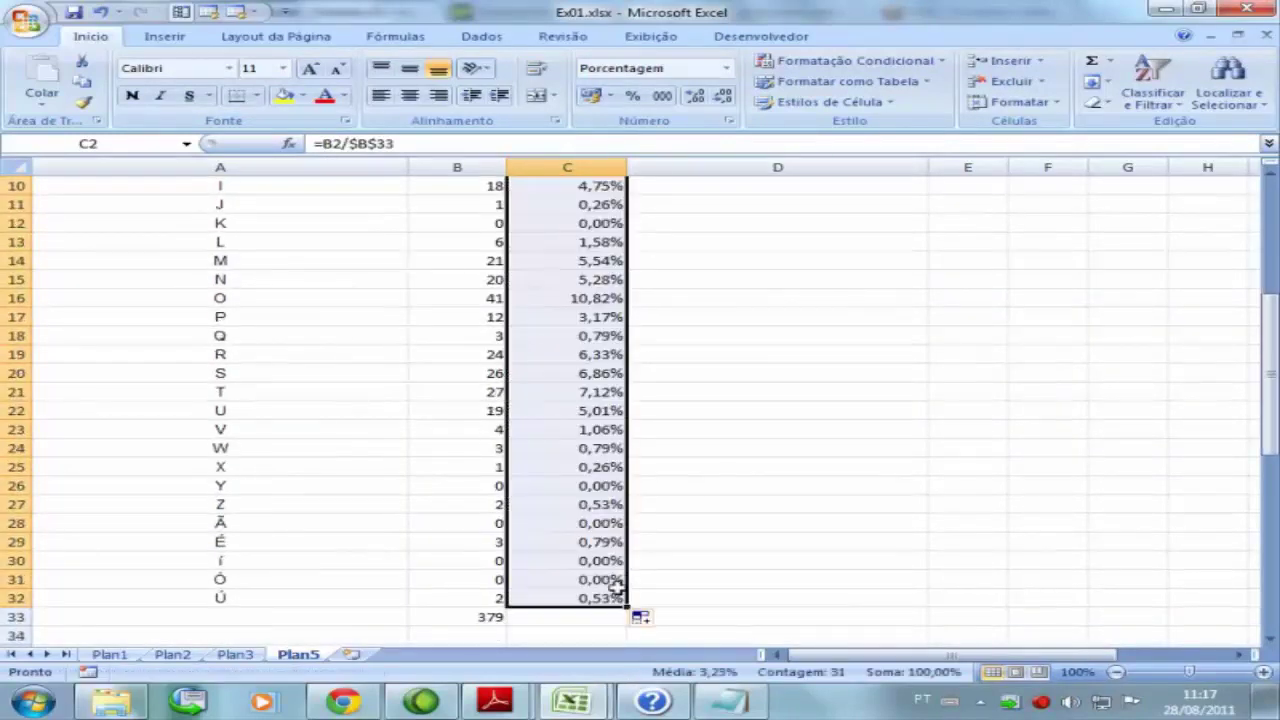
left_click(647, 448)
Check letter A's count formula and the percentage formulas for letters A, E and K.
scroll(690, 448, "up", 3)
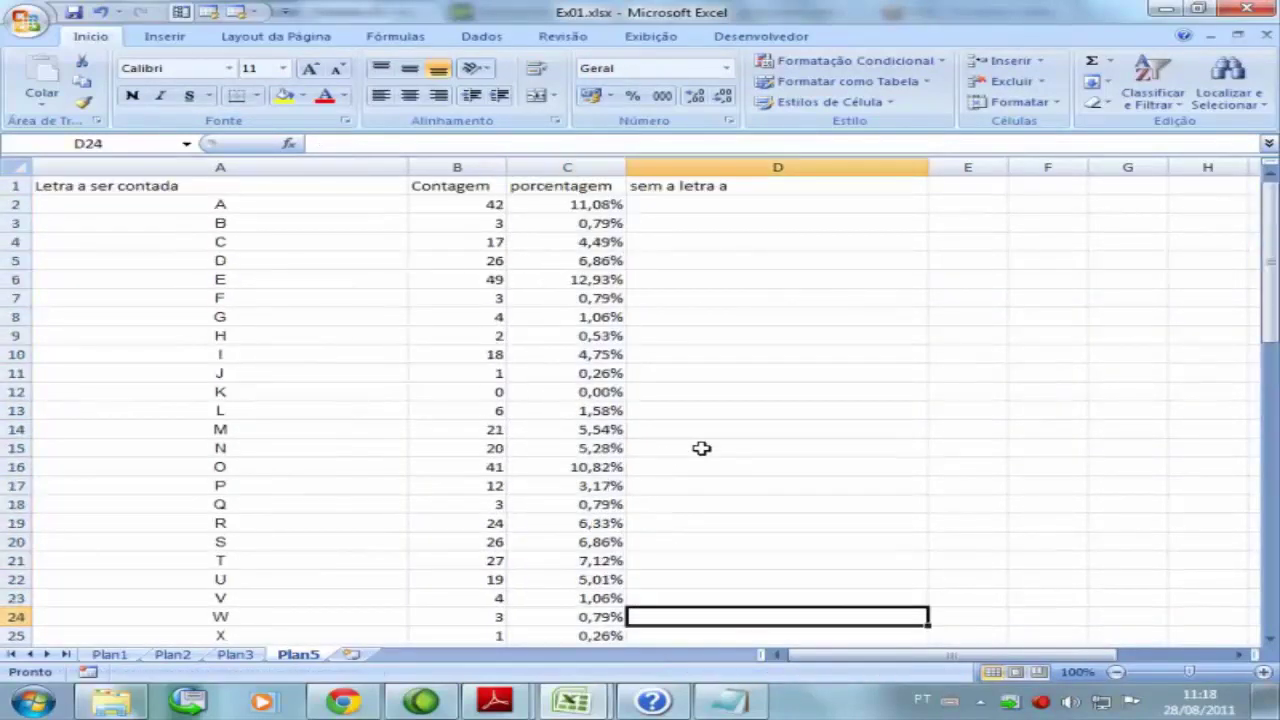
left_click(462, 208)
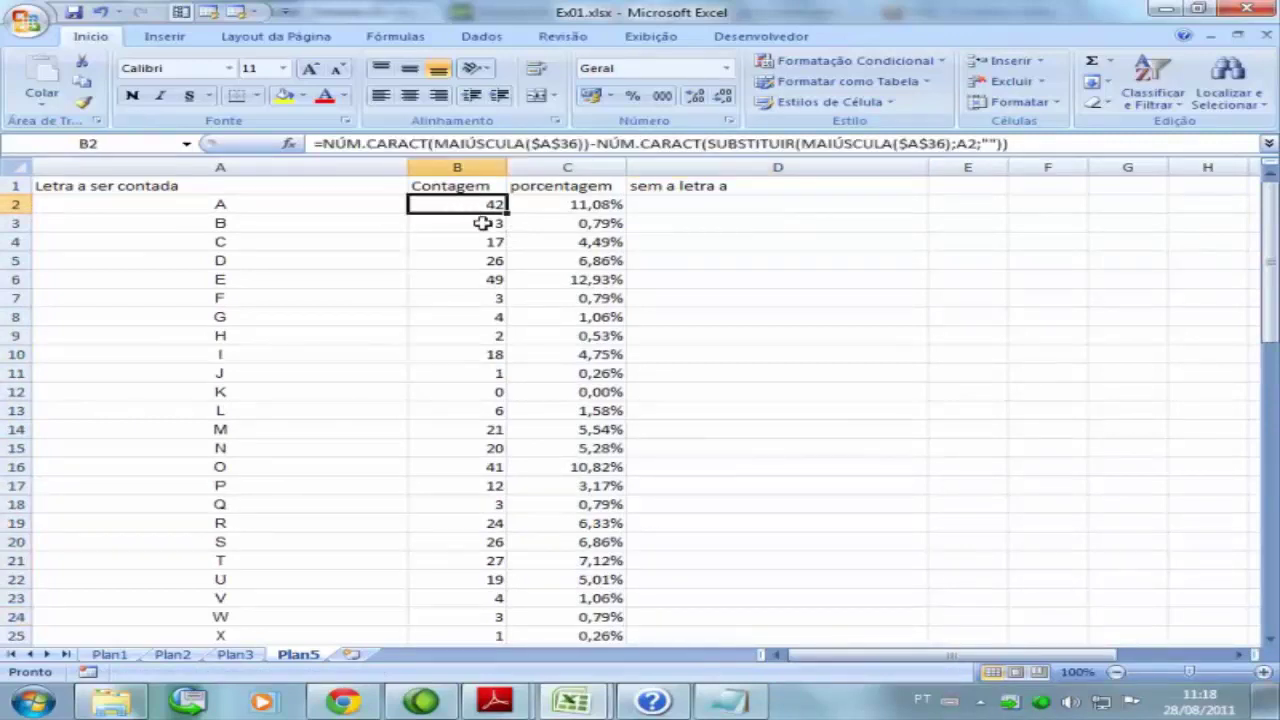
left_click(588, 208)
left_click(605, 279)
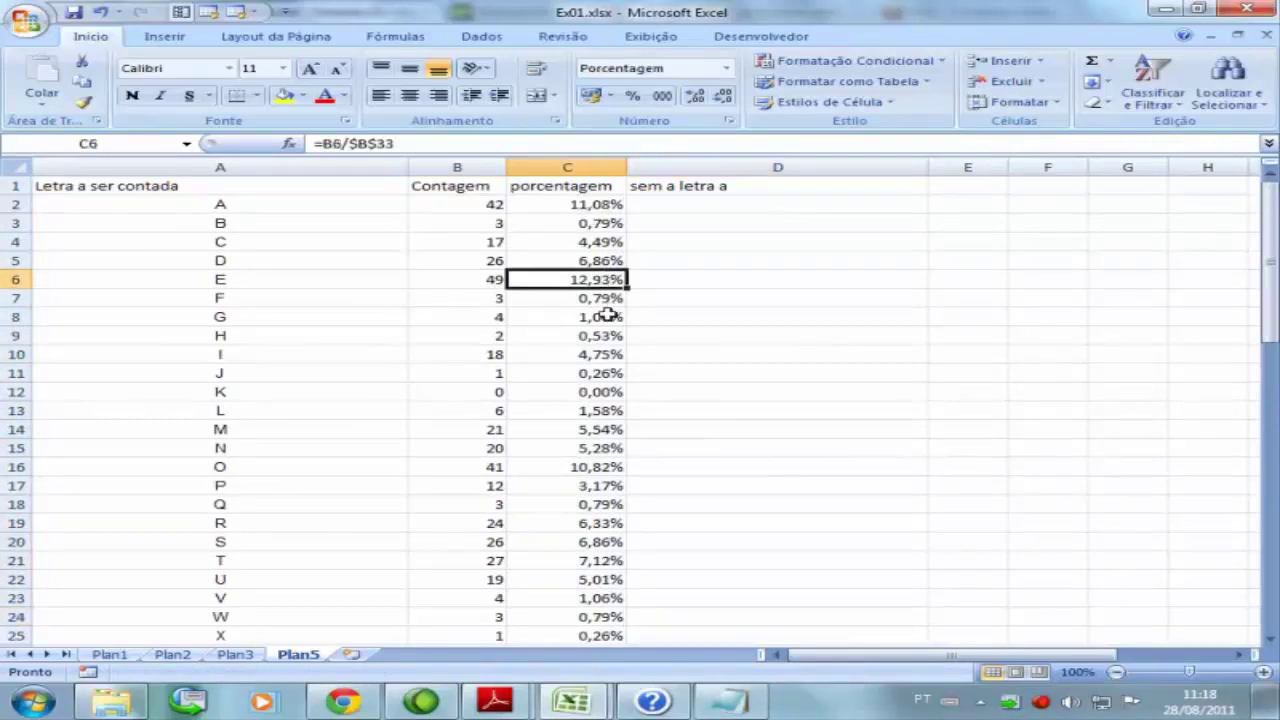
left_click(593, 393)
Total the percentages in cell C33 with the SOMA function over the range C2:C32.
scroll(605, 405, "down", 7)
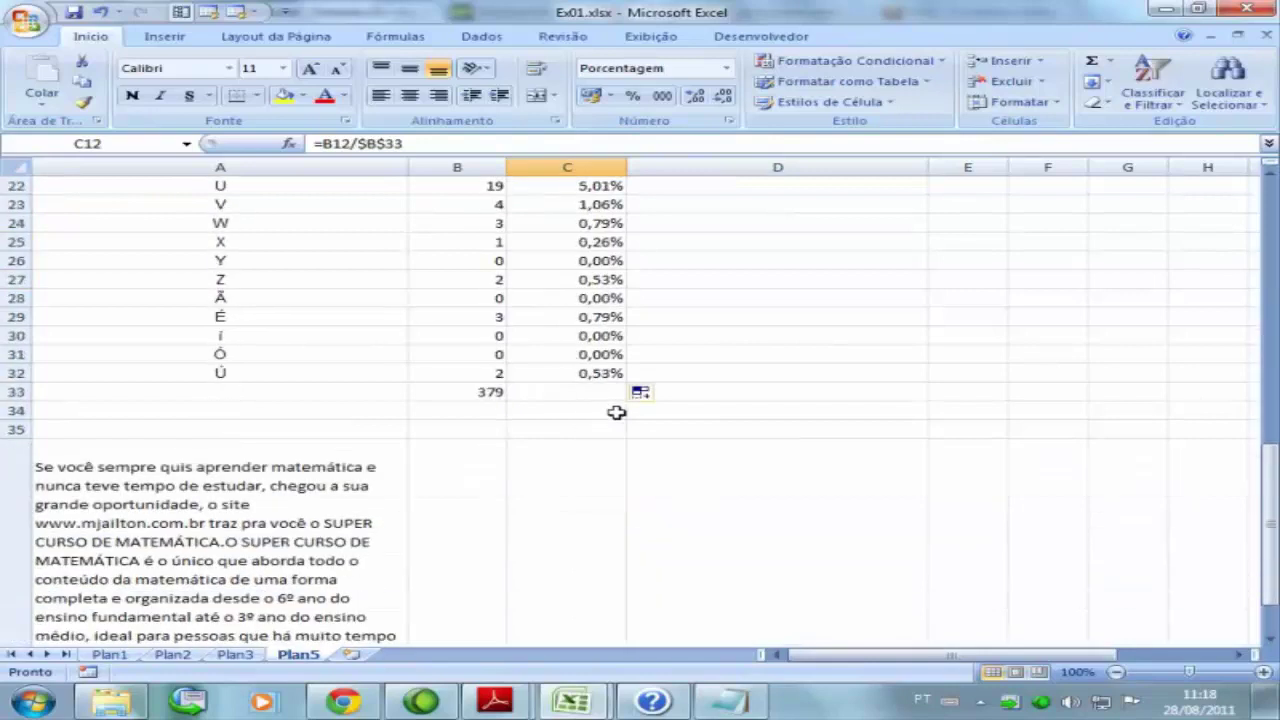
left_click(586, 390)
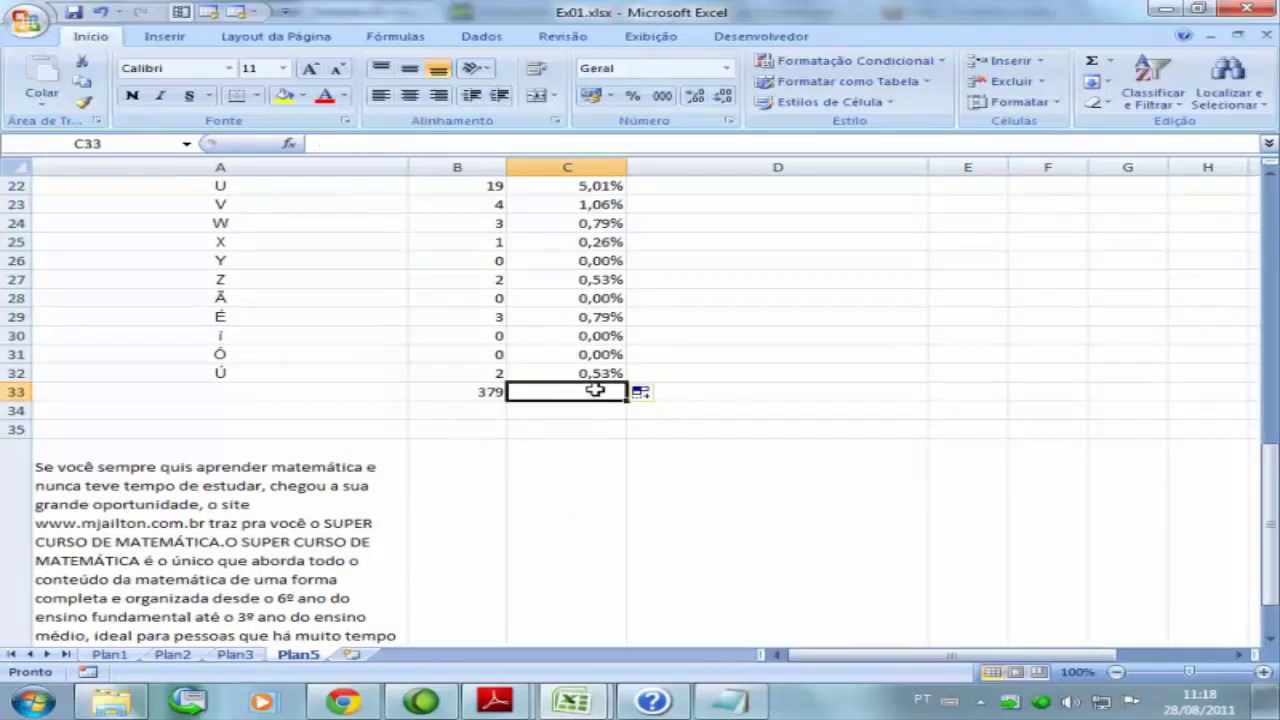
double_click(597, 391)
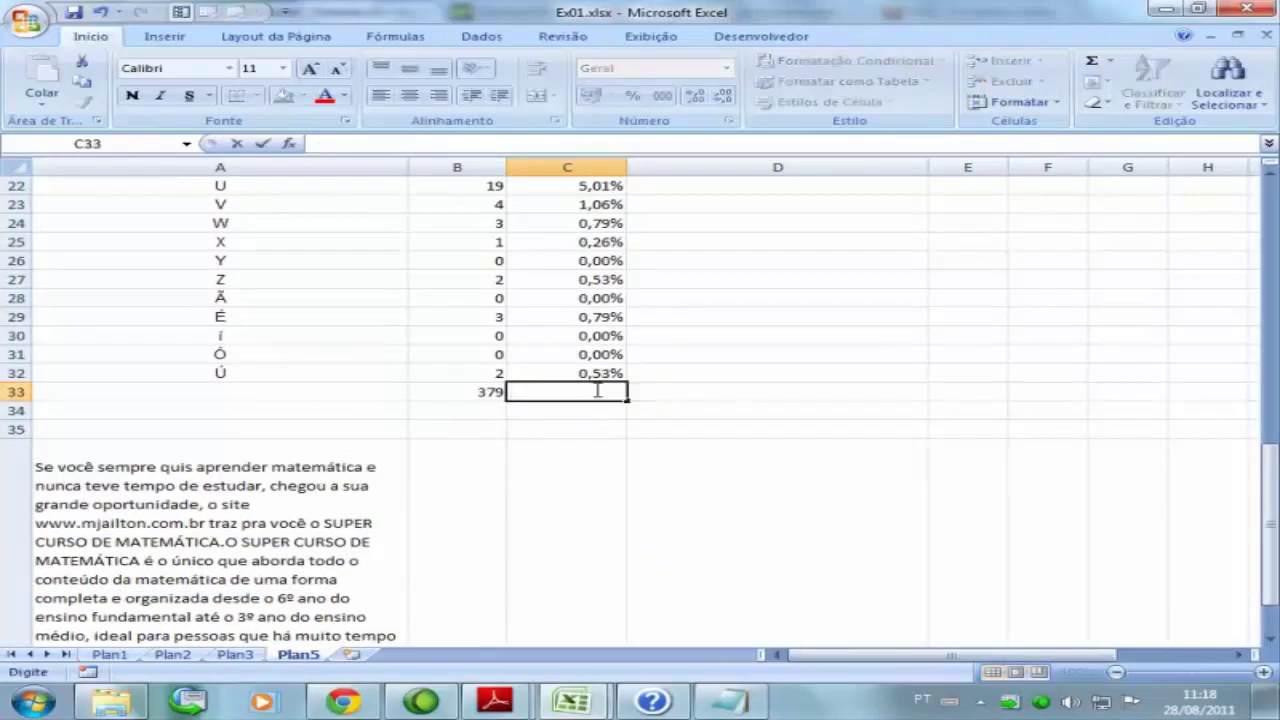
type("=soma(")
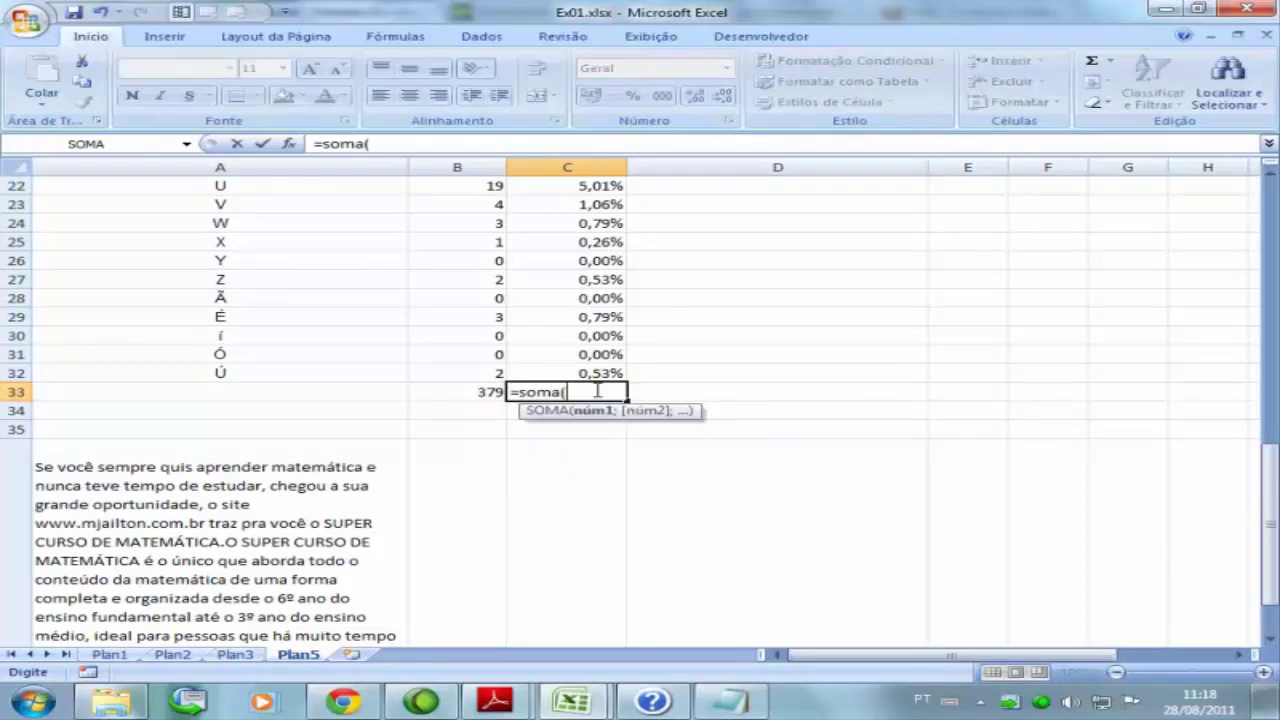
key("Up")
key("Up")
key("Up")
key("Up")
key("Up")
key("Up")
key("Up")
key("Up")
key("Up")
key("Up")
key("Up")
key("Up")
key("Up")
key("Up")
key("Up")
key("Up")
key("Up")
key("Up")
key("Up")
key("Up")
key("Down")
key("shift+Down")
key("shift+Down")
key("shift+Down")
key("shift+Down")
key("shift+Down")
key("shift+Down")
key("shift+Down")
key("shift+Down")
key("shift+Down")
key("shift+Down")
key("shift+Down")
key("shift+Down")
key("shift+Down")
key("shift+Down")
key("shift+Down")
key("shift+Down")
key("shift+Down")
key("shift+Down")
key("shift+Down")
key("shift+Down")
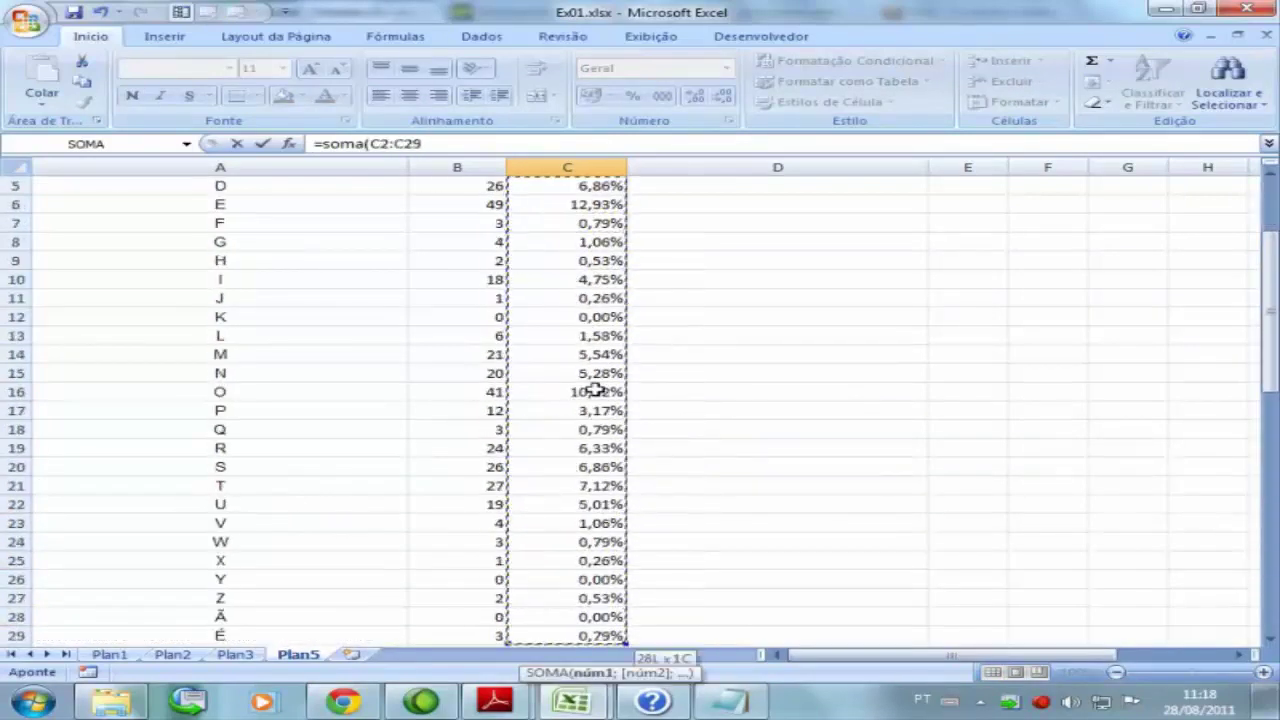
key("shift+Down")
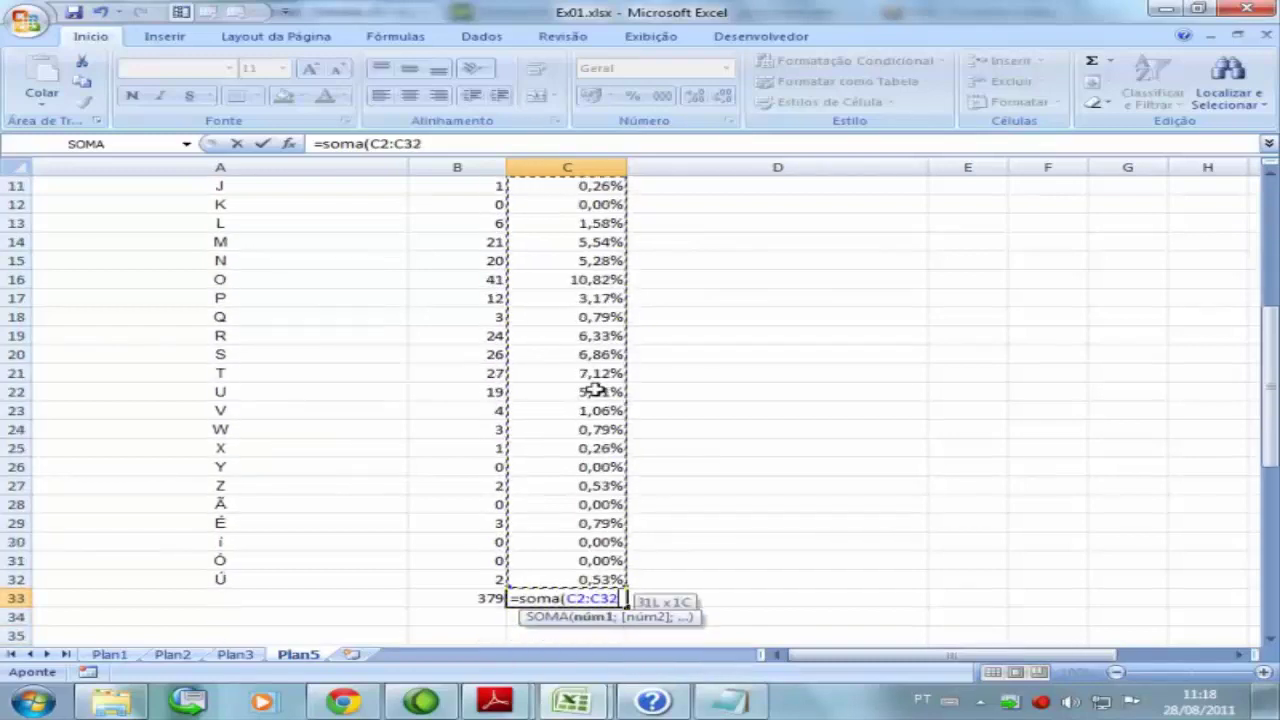
key("Return")
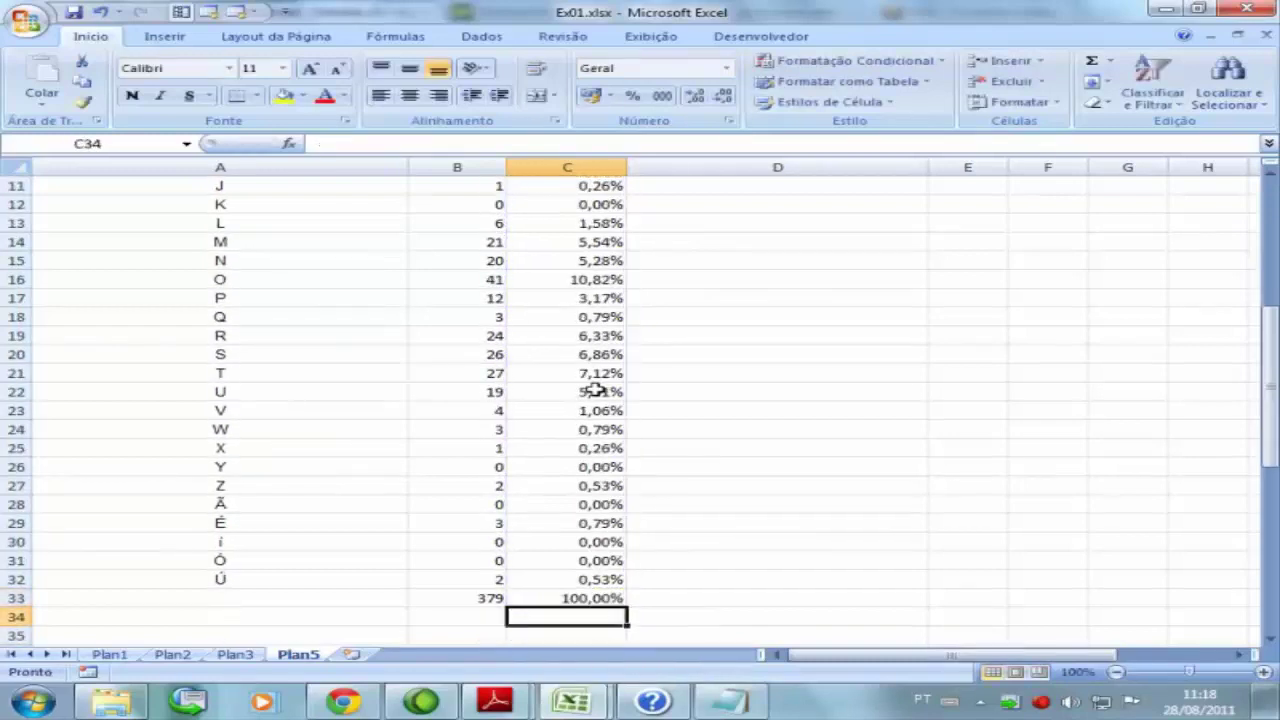
Review the whole table from the letter list down to the totals in row 33 and the source text in A36.
scroll(590, 400, "up", 4)
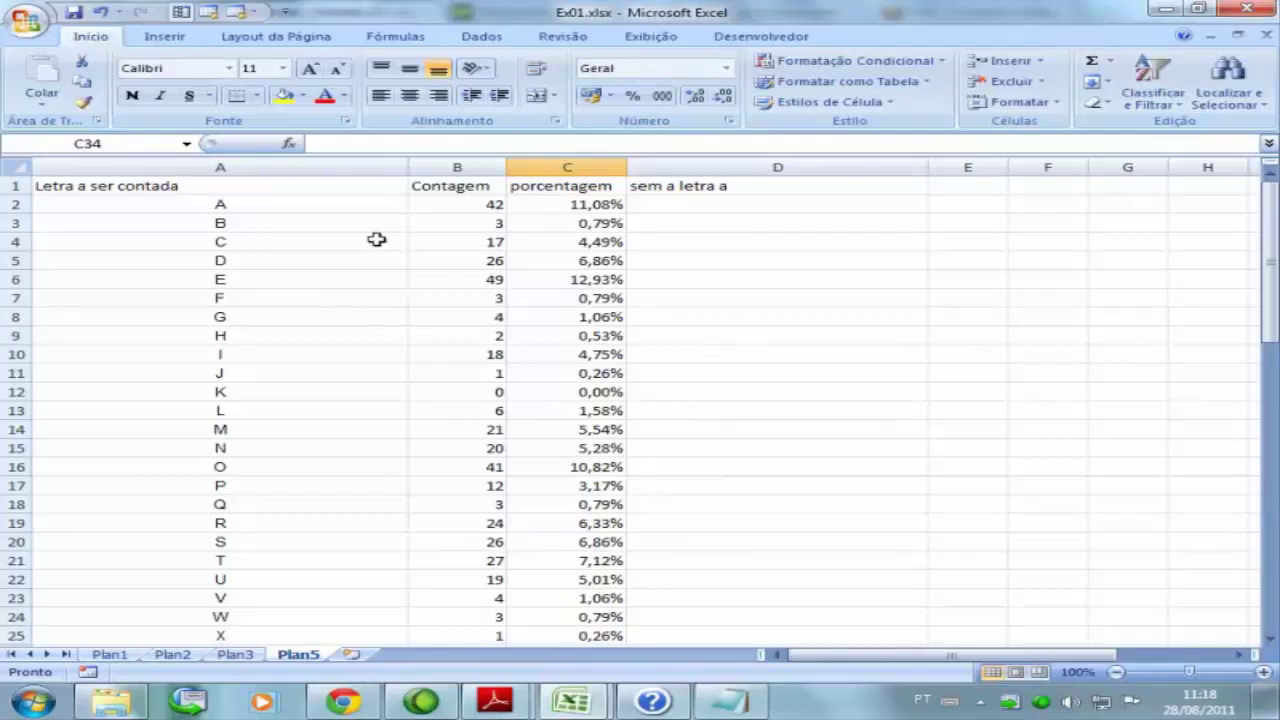
left_click(374, 240)
left_click(271, 211)
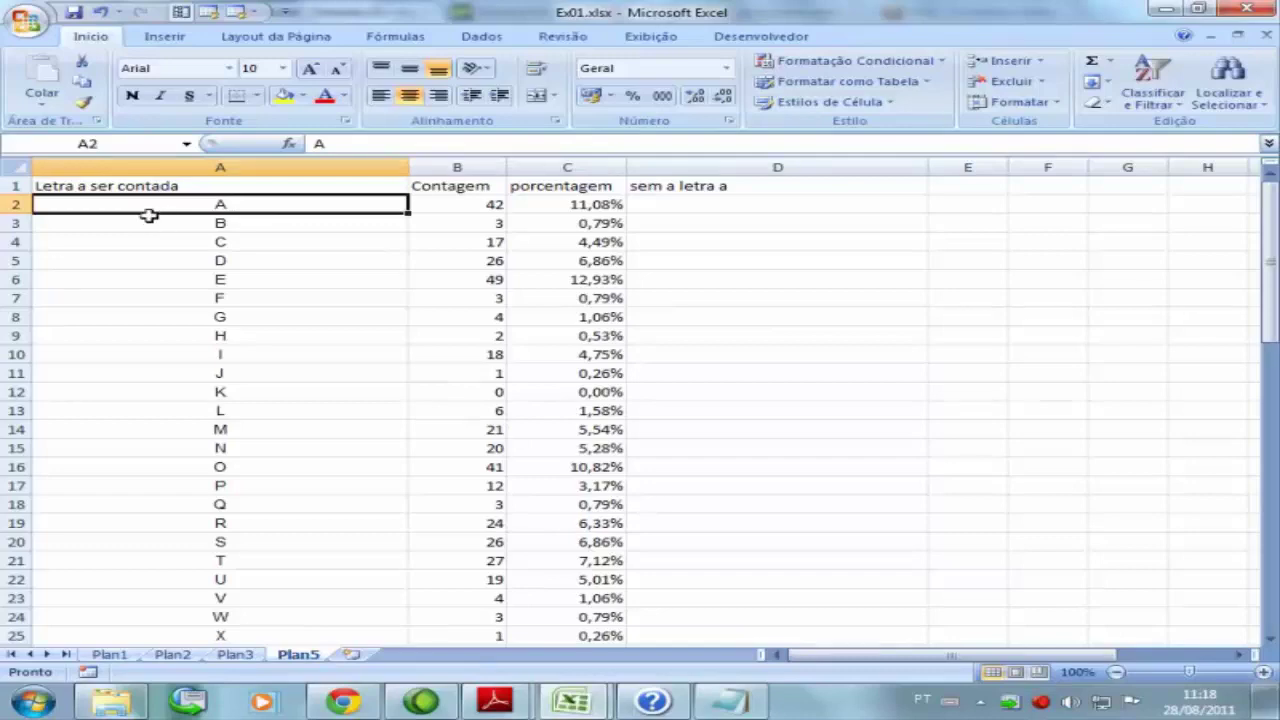
scroll(160, 222, "down", 6)
scroll(166, 256, "down", 2)
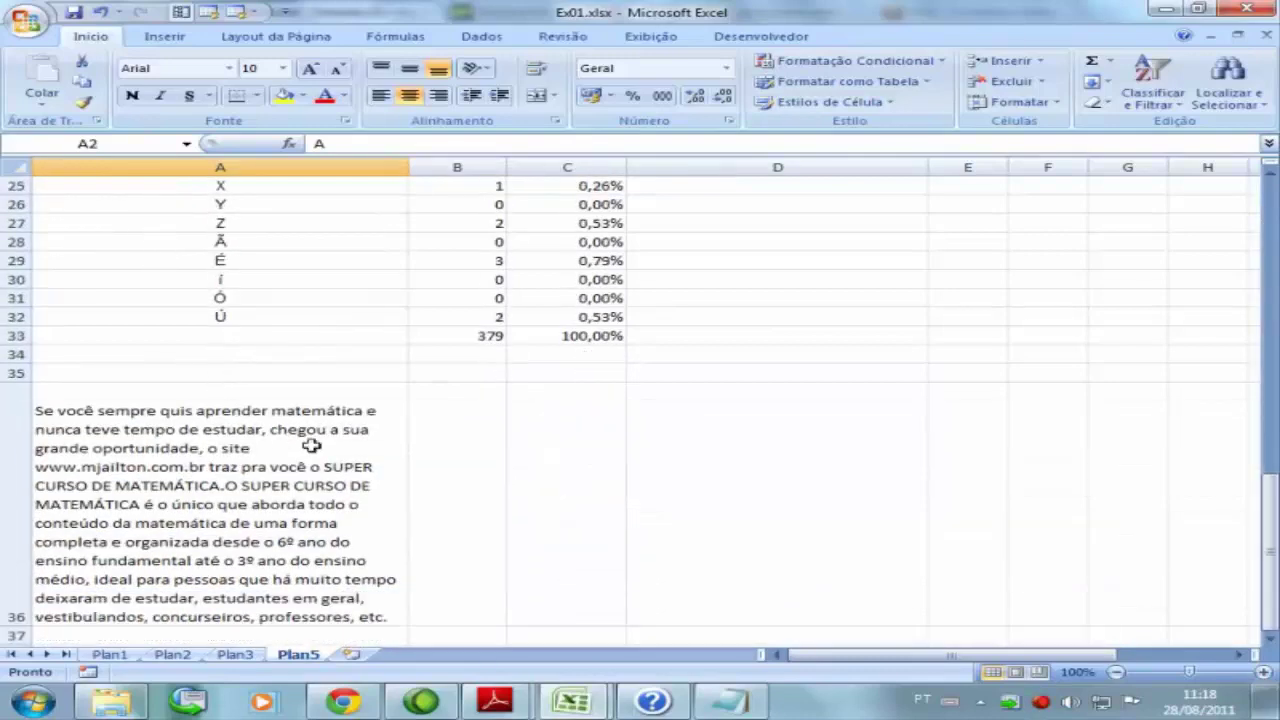
scroll(229, 294, "up", 8)
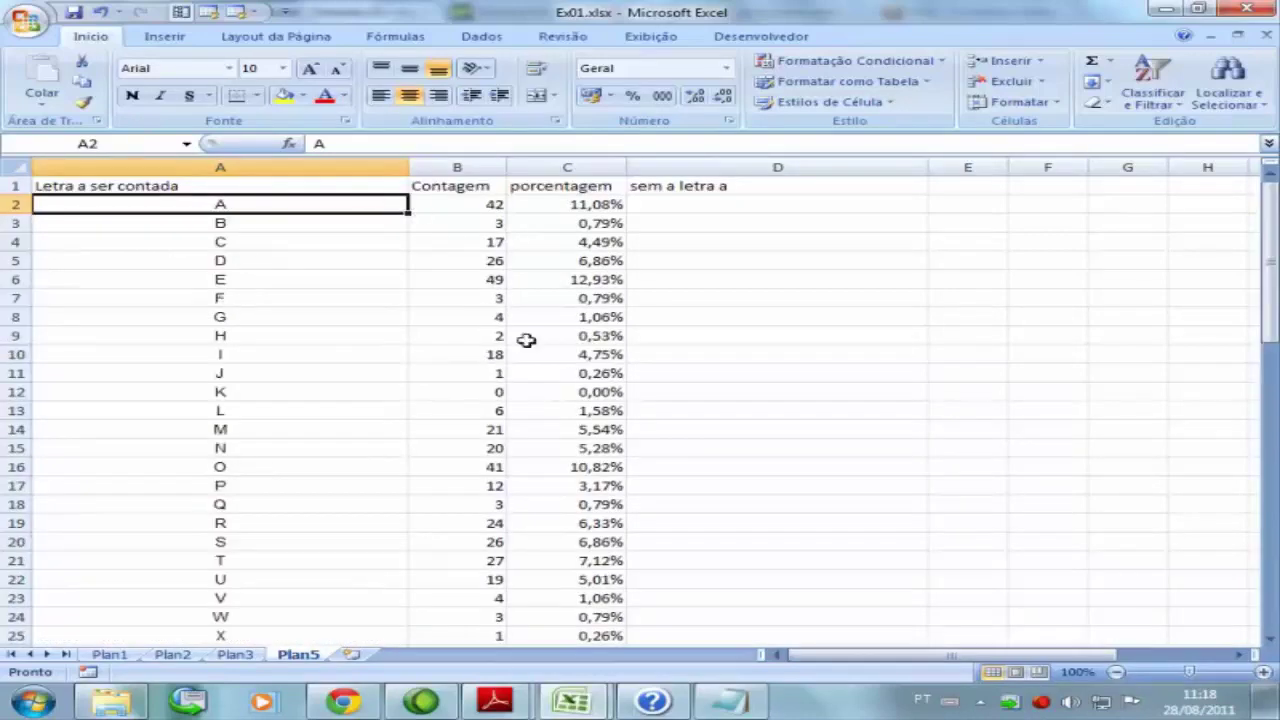
scroll(194, 384, "down", 7)
scroll(194, 384, "up", 7)
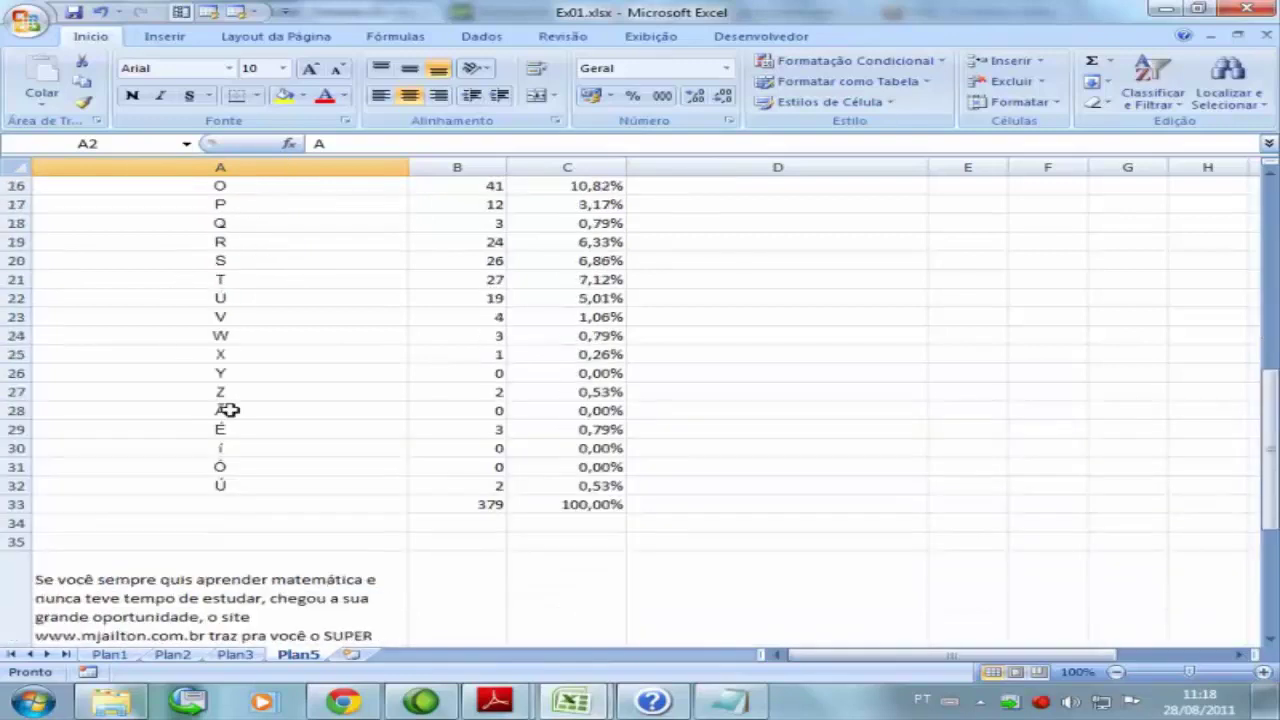